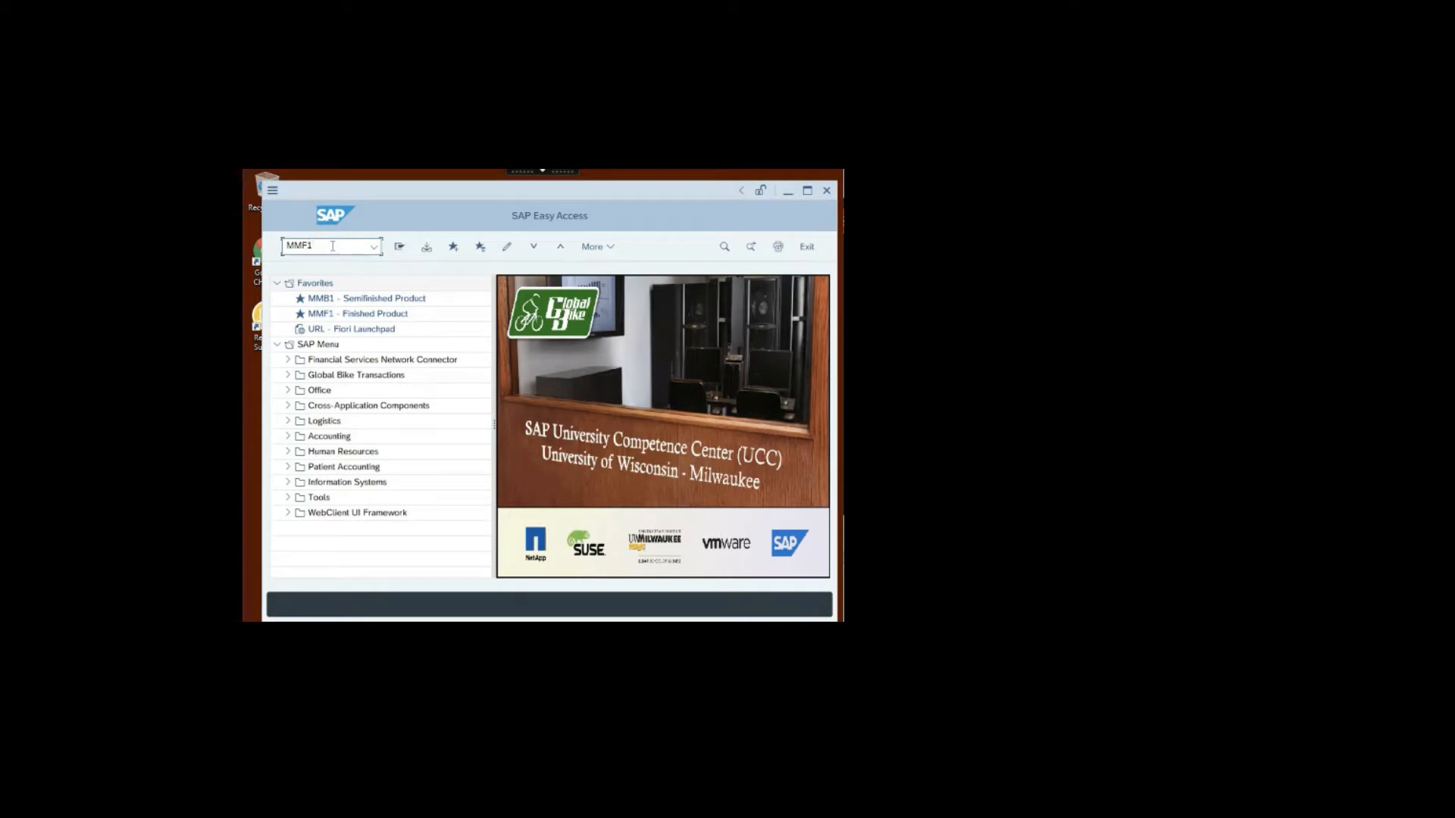
Step: Start transaction MMF1 and enter material RFRT1000-172 with industry sector Retail on the initial screen
{"action": "key", "text": "Return"}
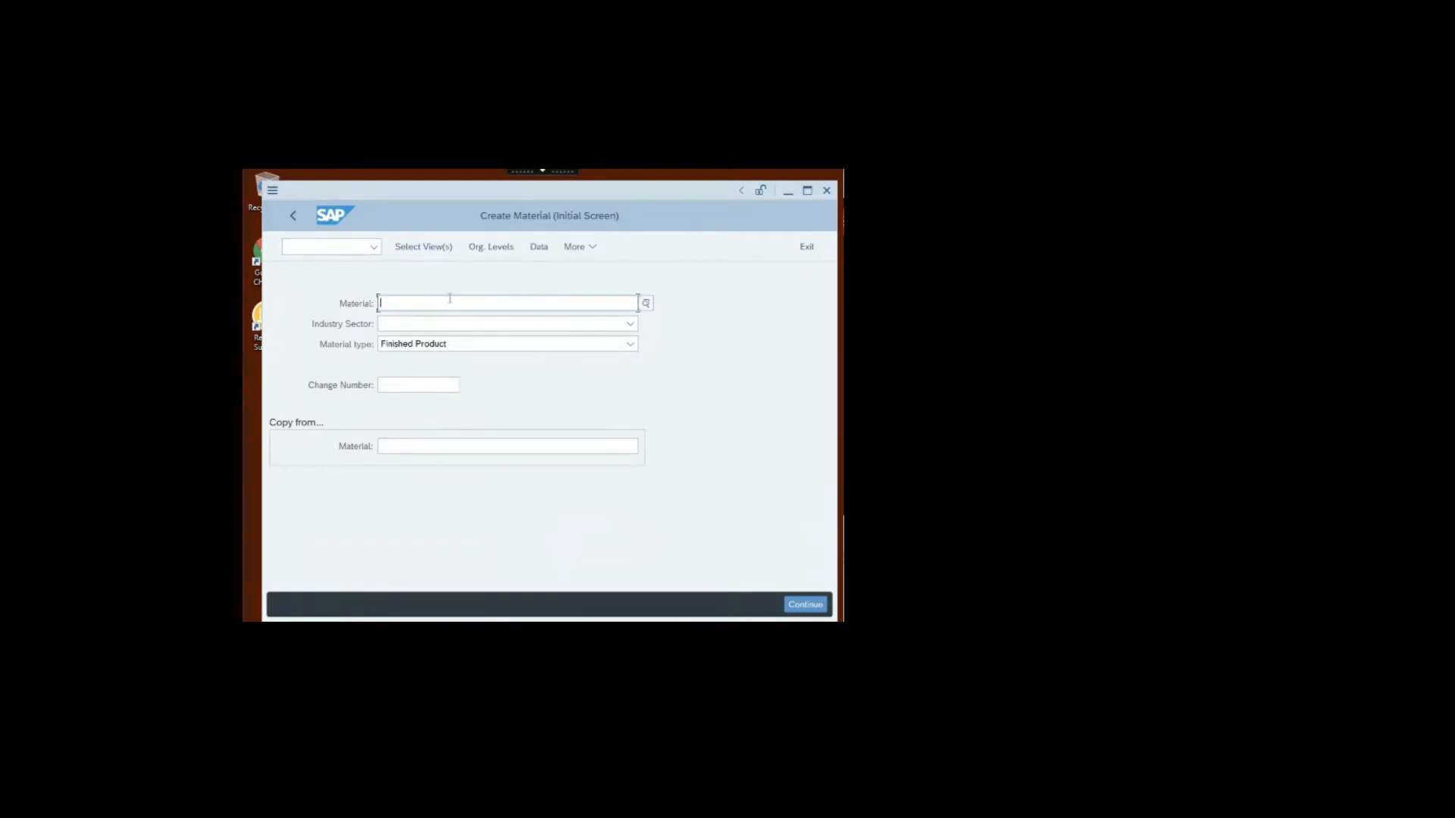
{"action": "type", "text": "RFRT1000"}
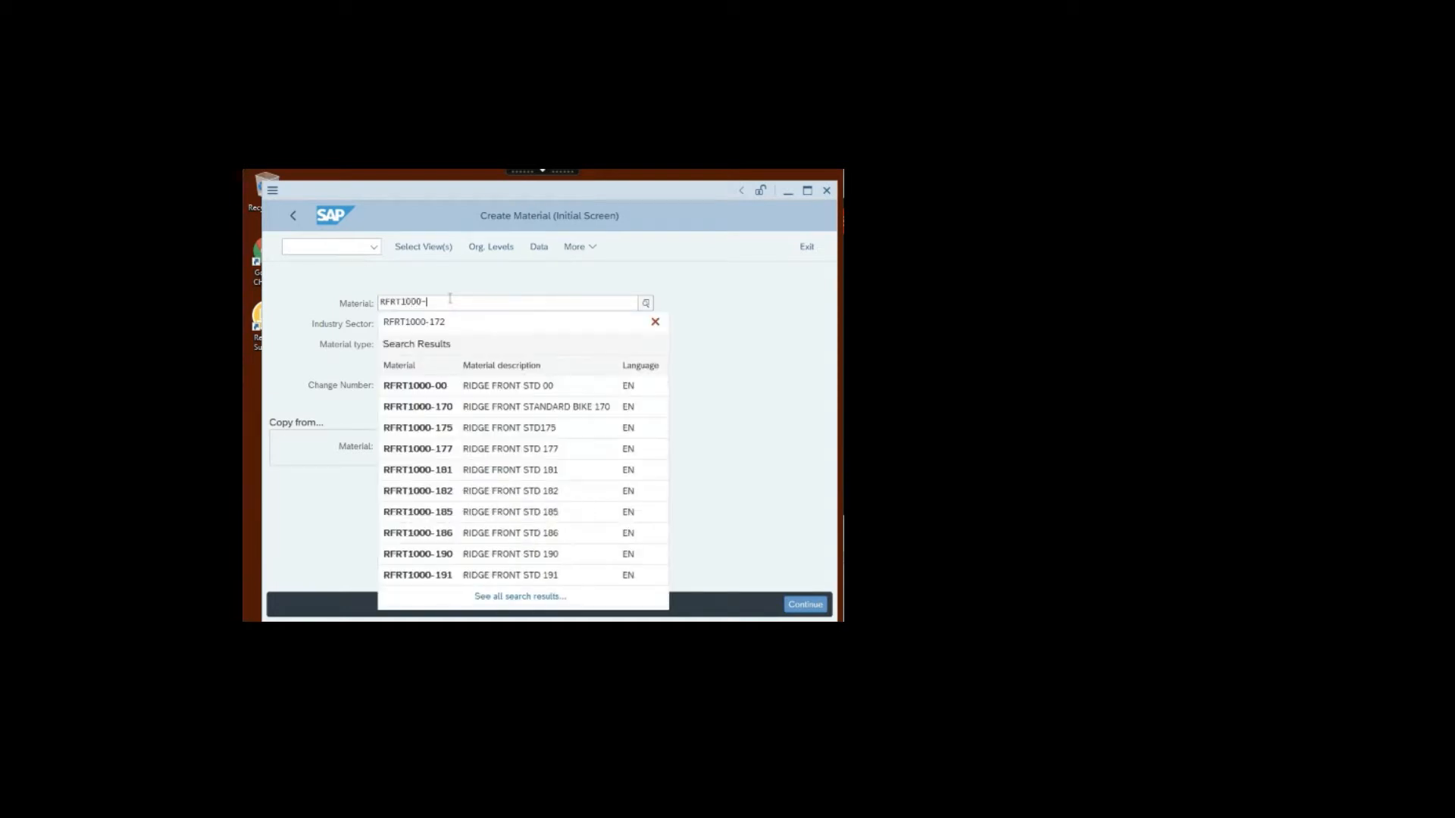
{"action": "type", "text": "-172"}
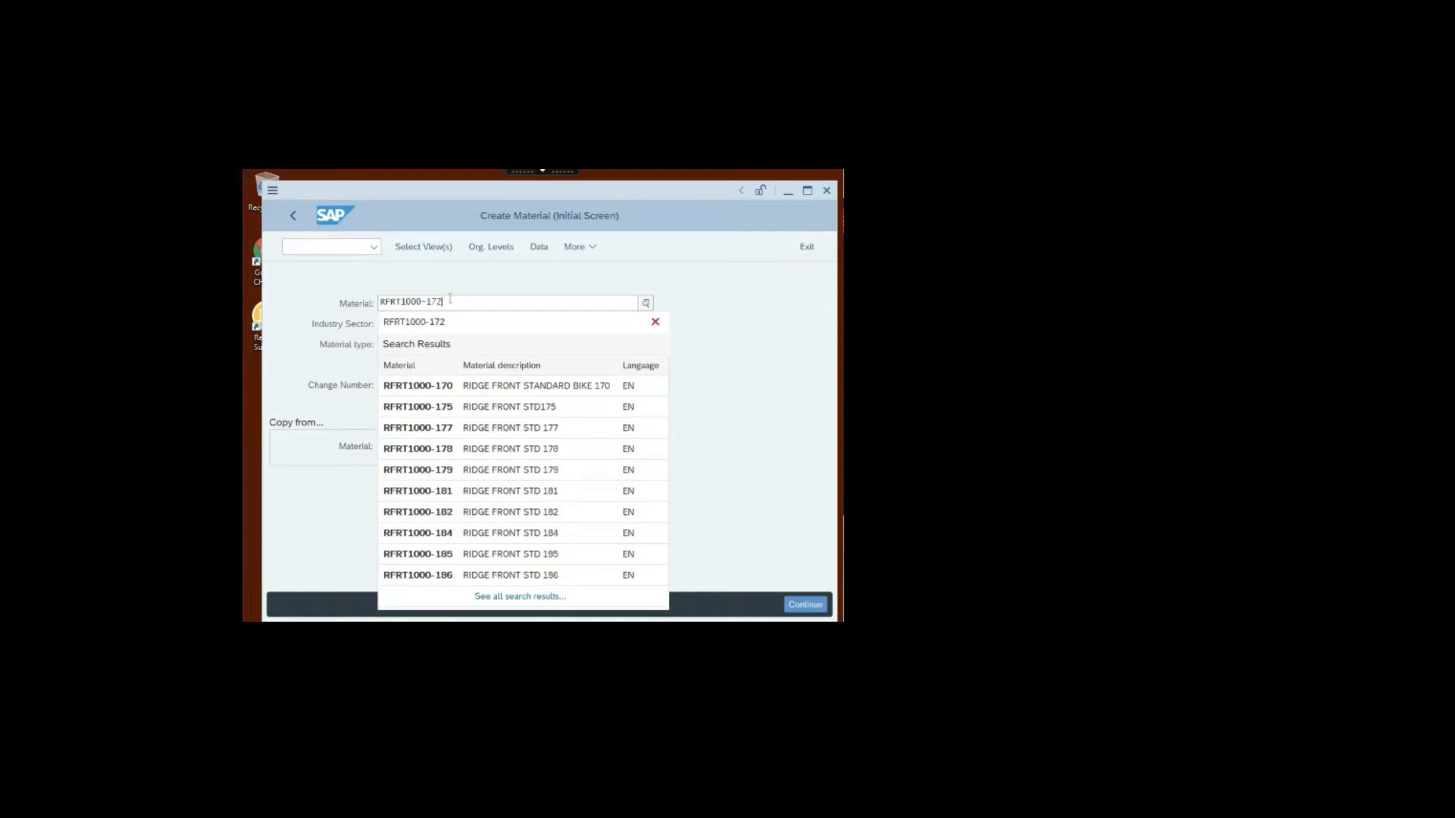
{"action": "left_click", "coordinate": [726, 340]}
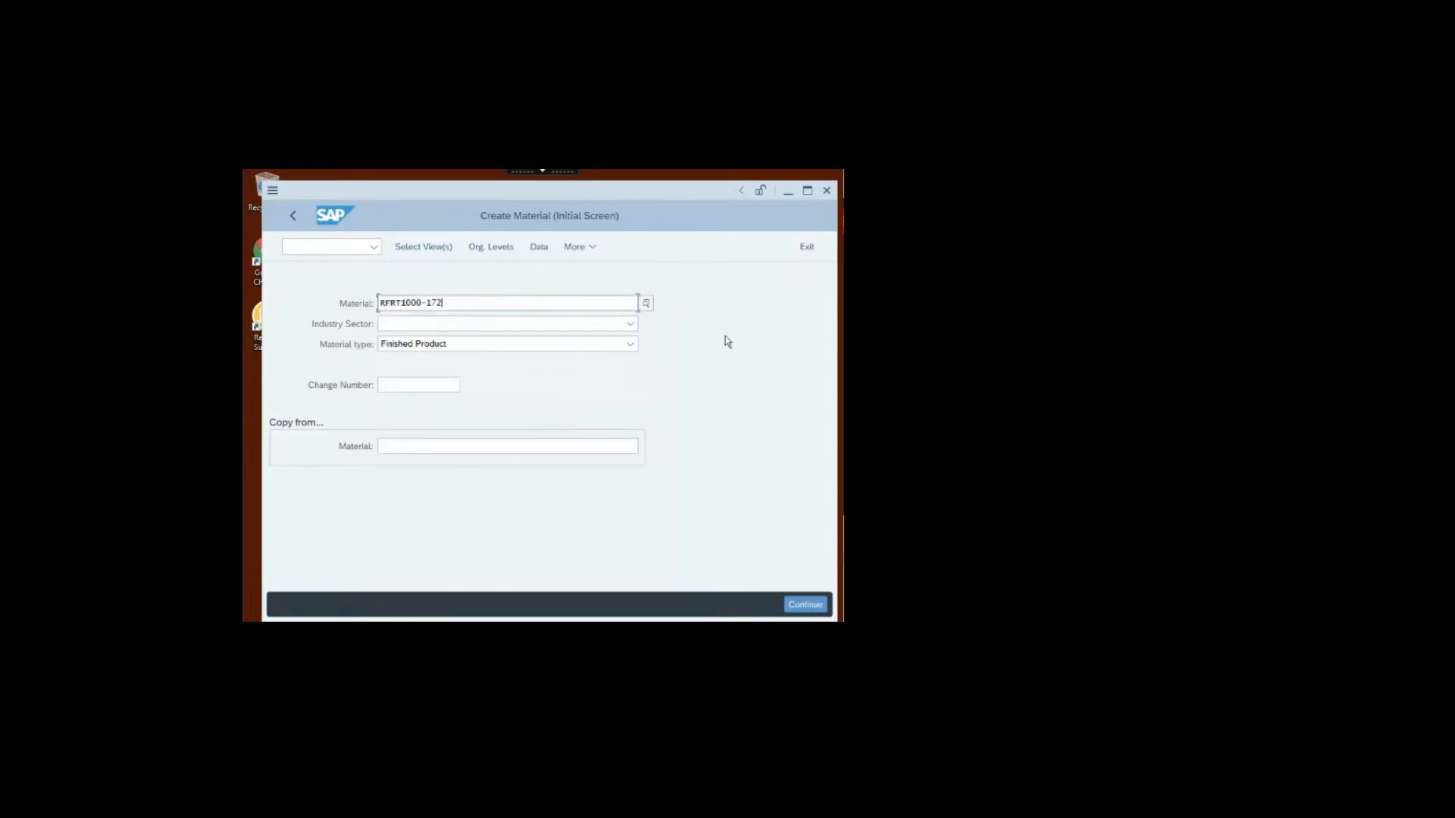
{"action": "left_click", "coordinate": [404, 326]}
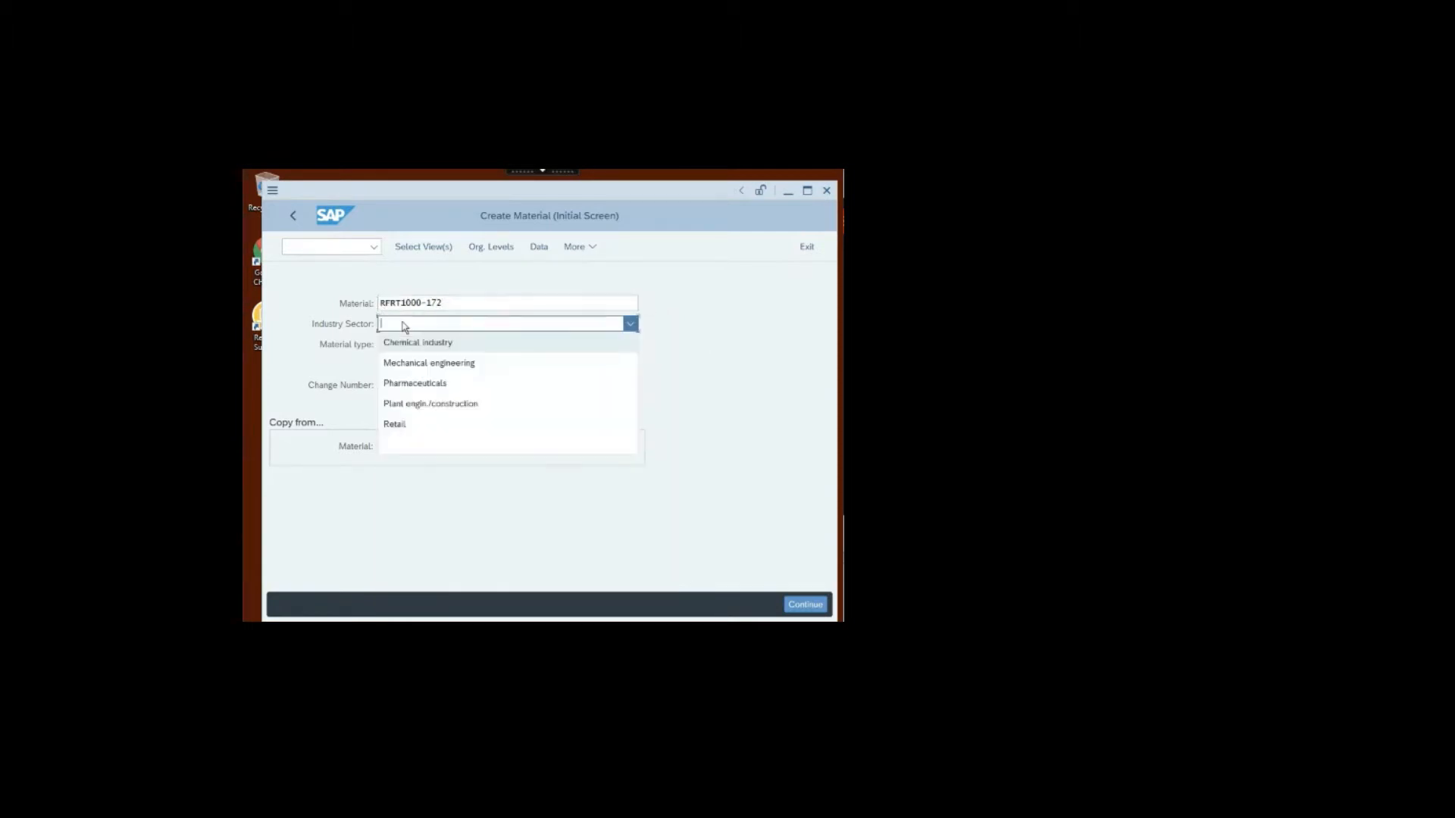
{"action": "left_click", "coordinate": [416, 426]}
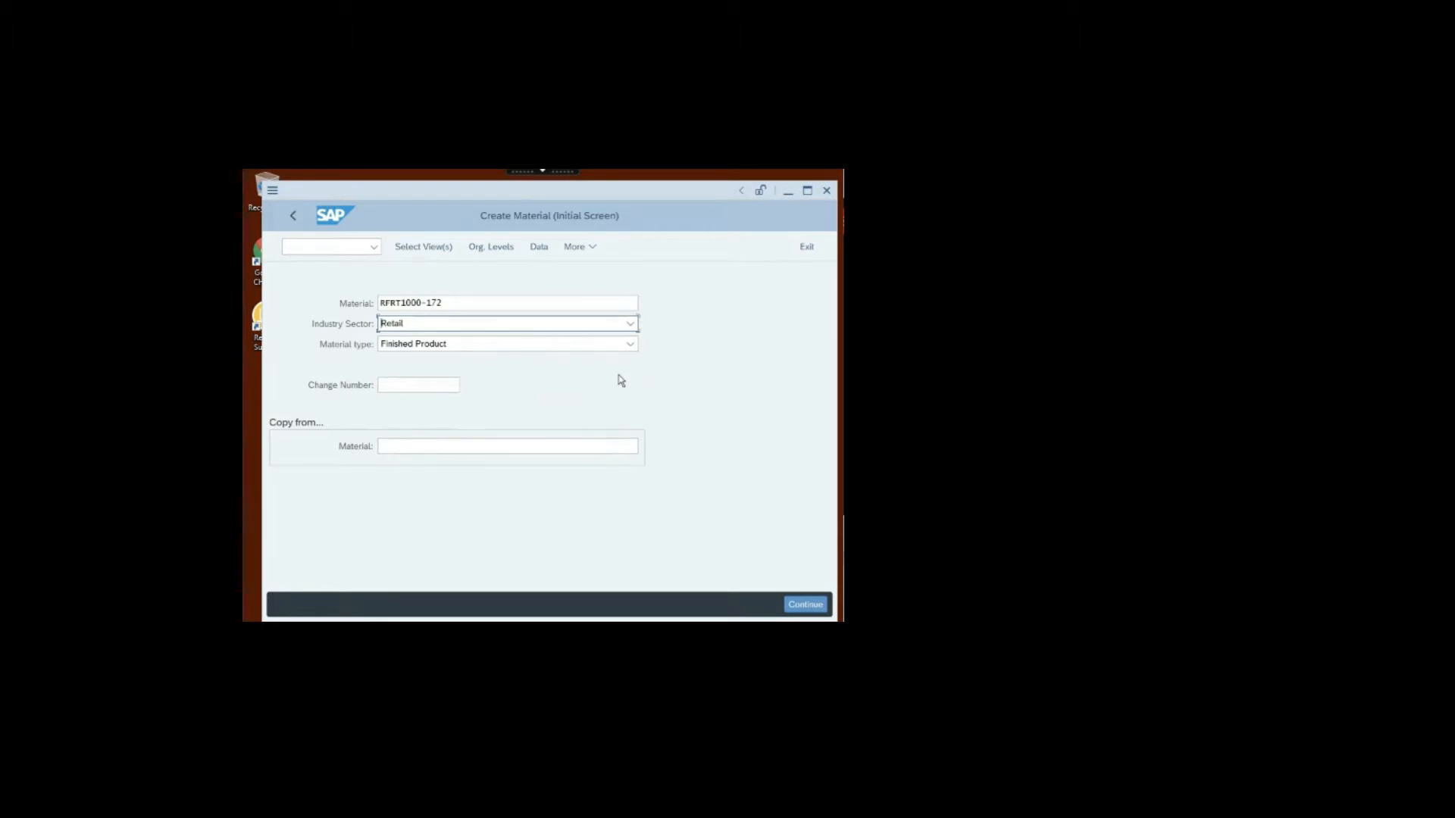
{"action": "left_click", "coordinate": [802, 604]}
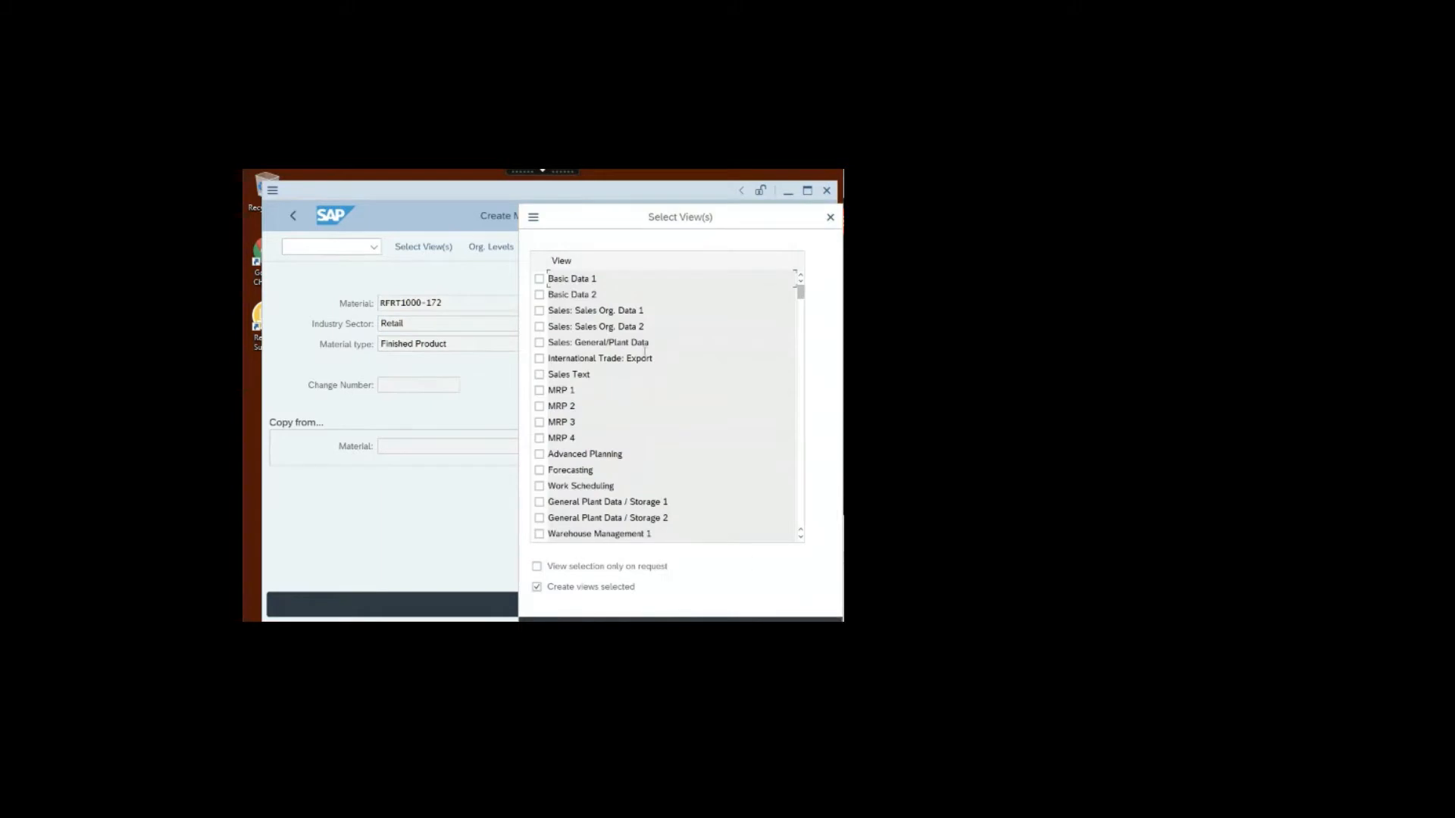
Step: Select the Basic Data 1, MRP 1, MRP 2 and MRP 3 views for the new material
{"action": "left_click", "coordinate": [539, 279]}
{"action": "left_click", "coordinate": [540, 390]}
{"action": "left_click", "coordinate": [539, 406]}
{"action": "left_click", "coordinate": [539, 422]}
{"action": "key", "text": "Return"}
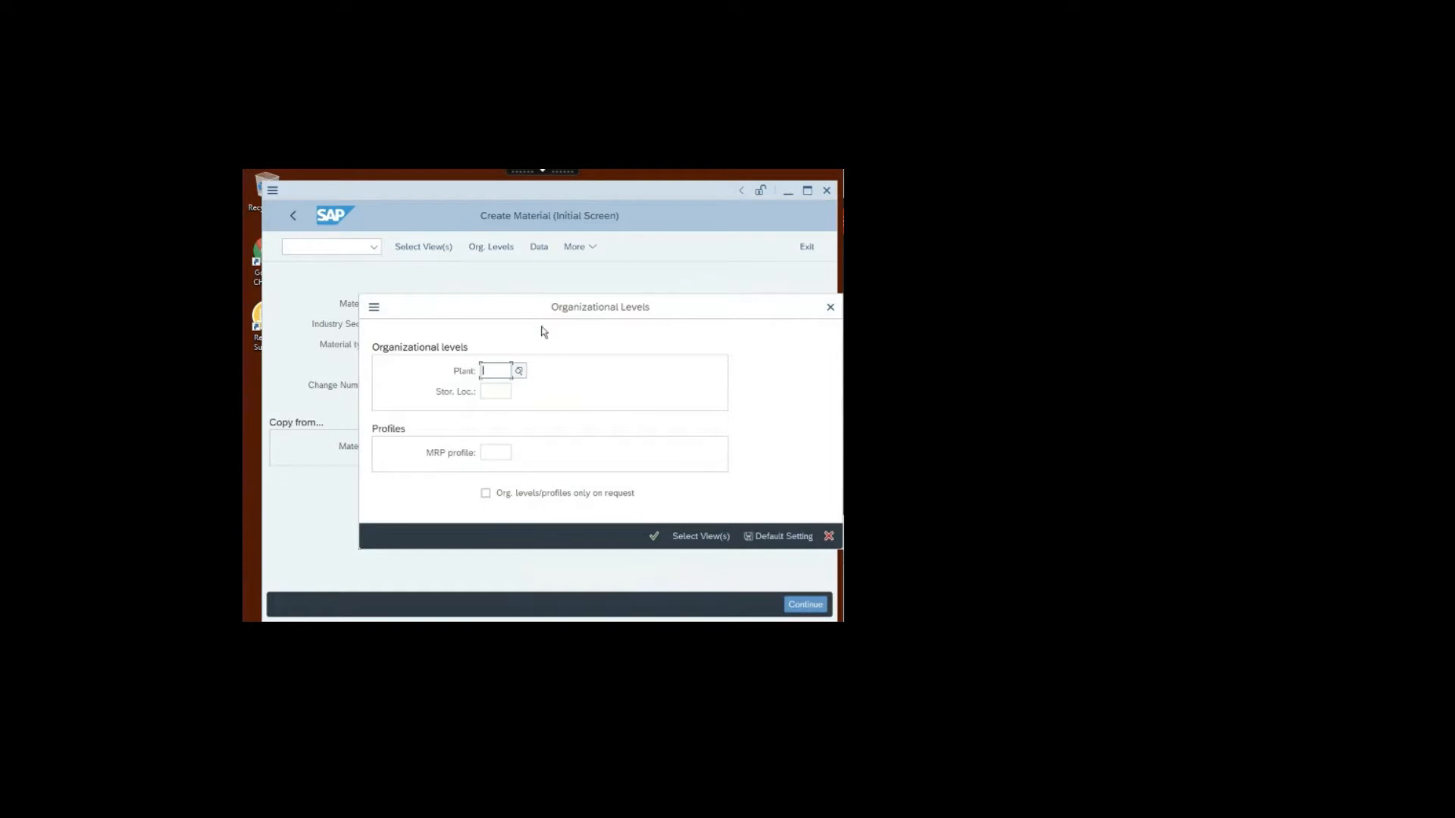
Step: Set the organizational level's plant to DL00 (Plant Dallas), picked from the possible entries
{"action": "left_click", "coordinate": [520, 371]}
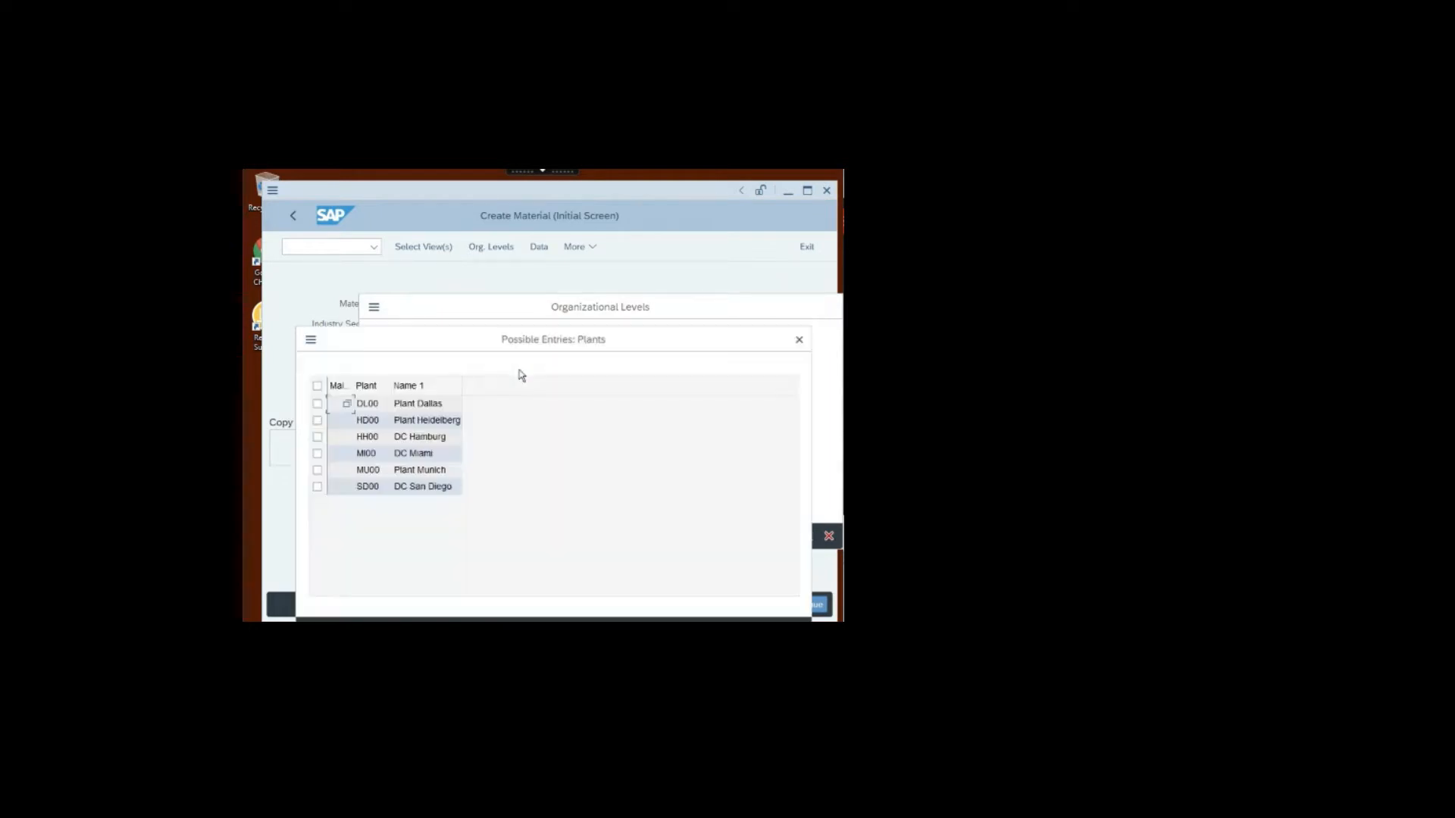
{"action": "left_click", "coordinate": [317, 404]}
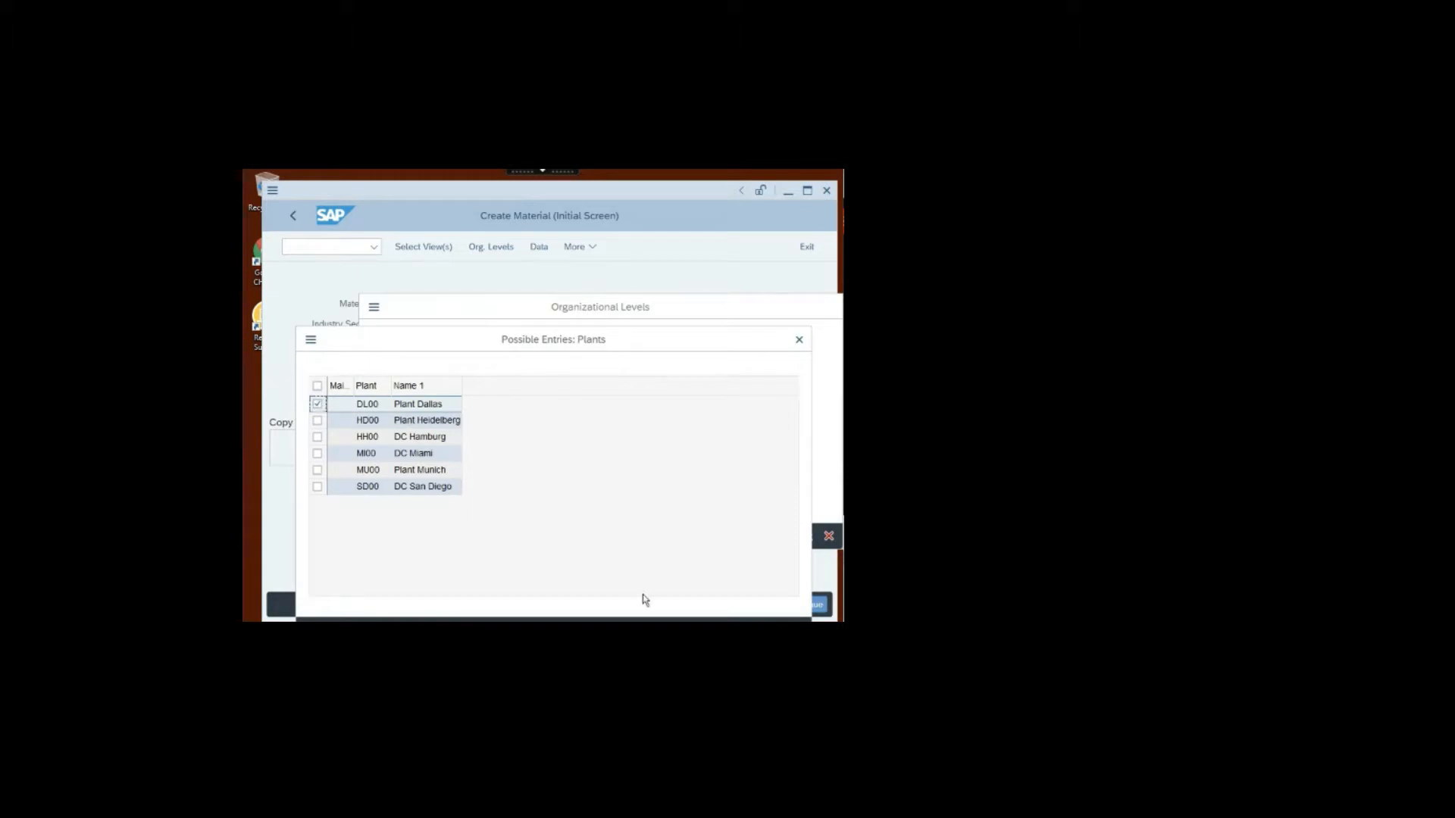
{"action": "key", "text": "Return"}
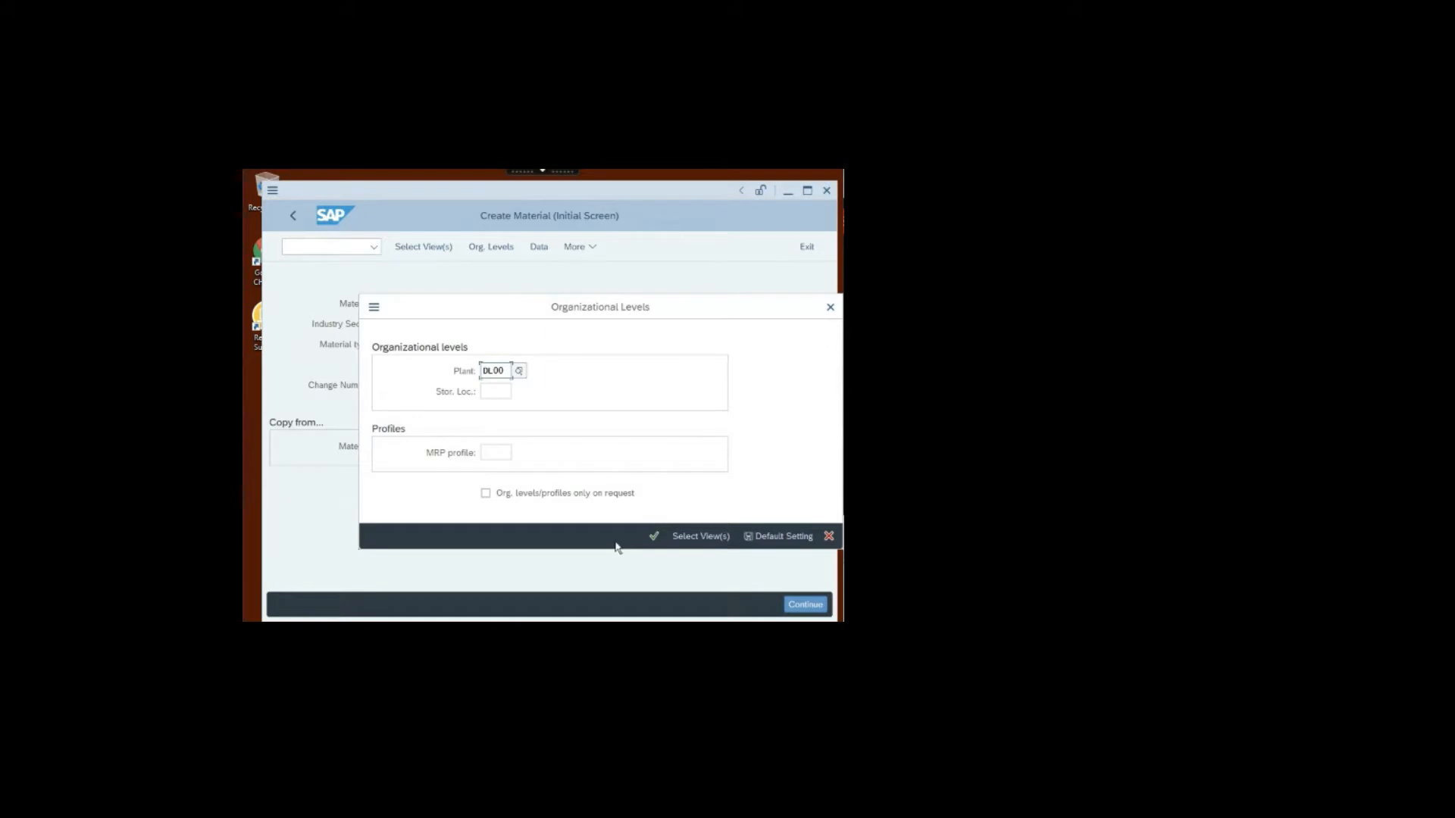
{"action": "left_click", "coordinate": [655, 537]}
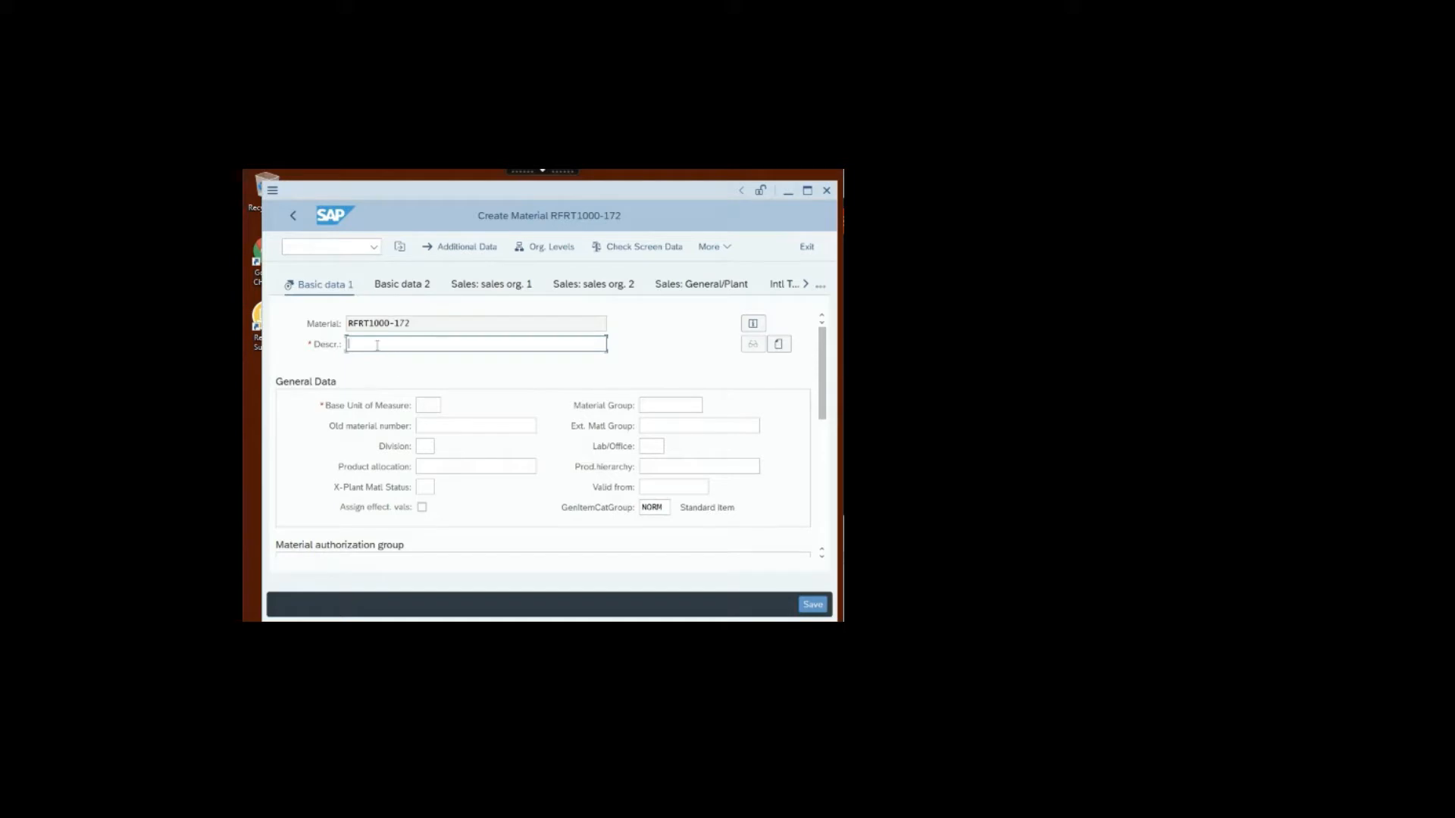
Step: Enter the description Ridge Front Std 172 and set the base unit of measure to EA
{"action": "type", "text": "Ridge Front"}
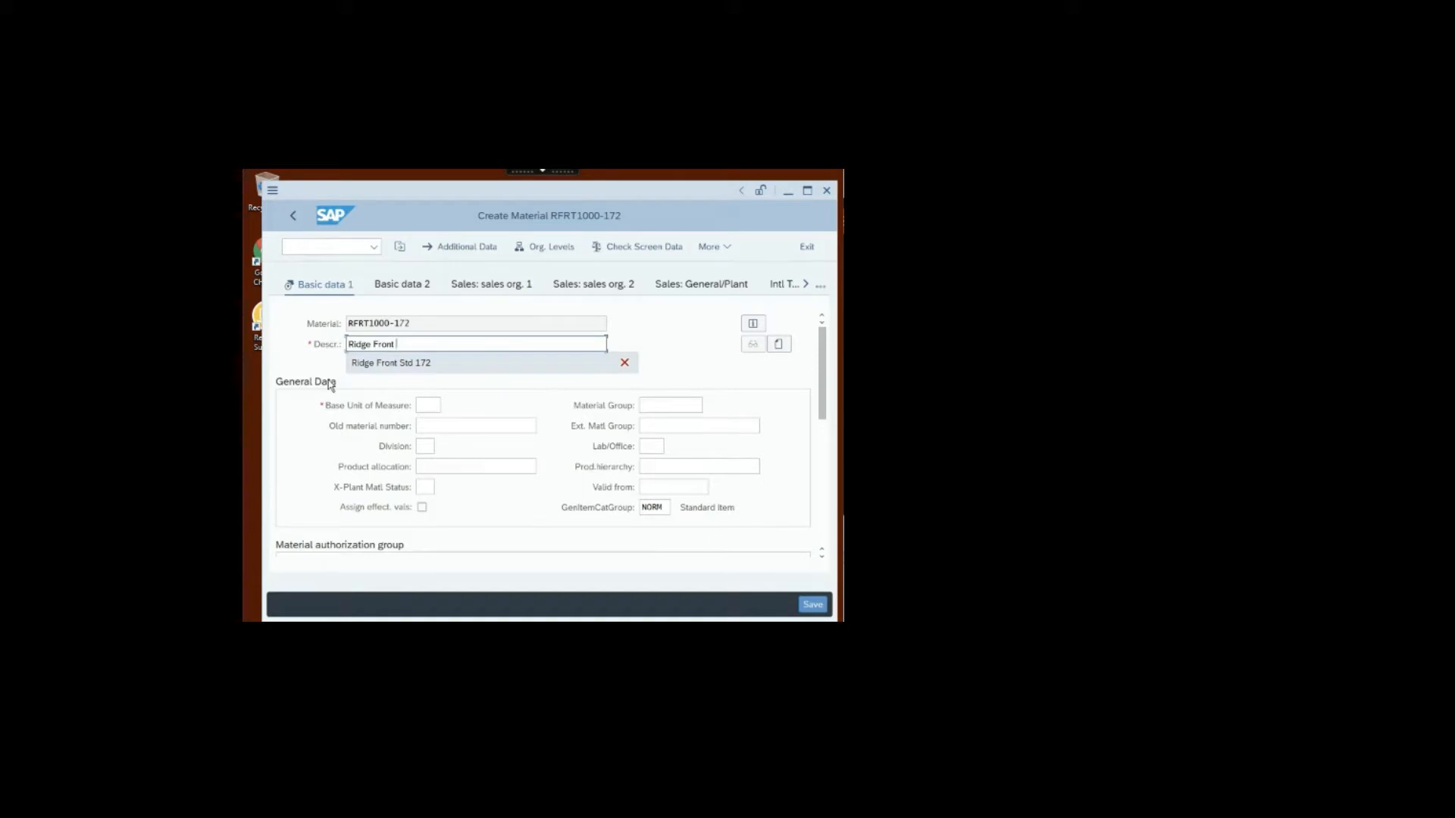
{"action": "type", "text": " Std"}
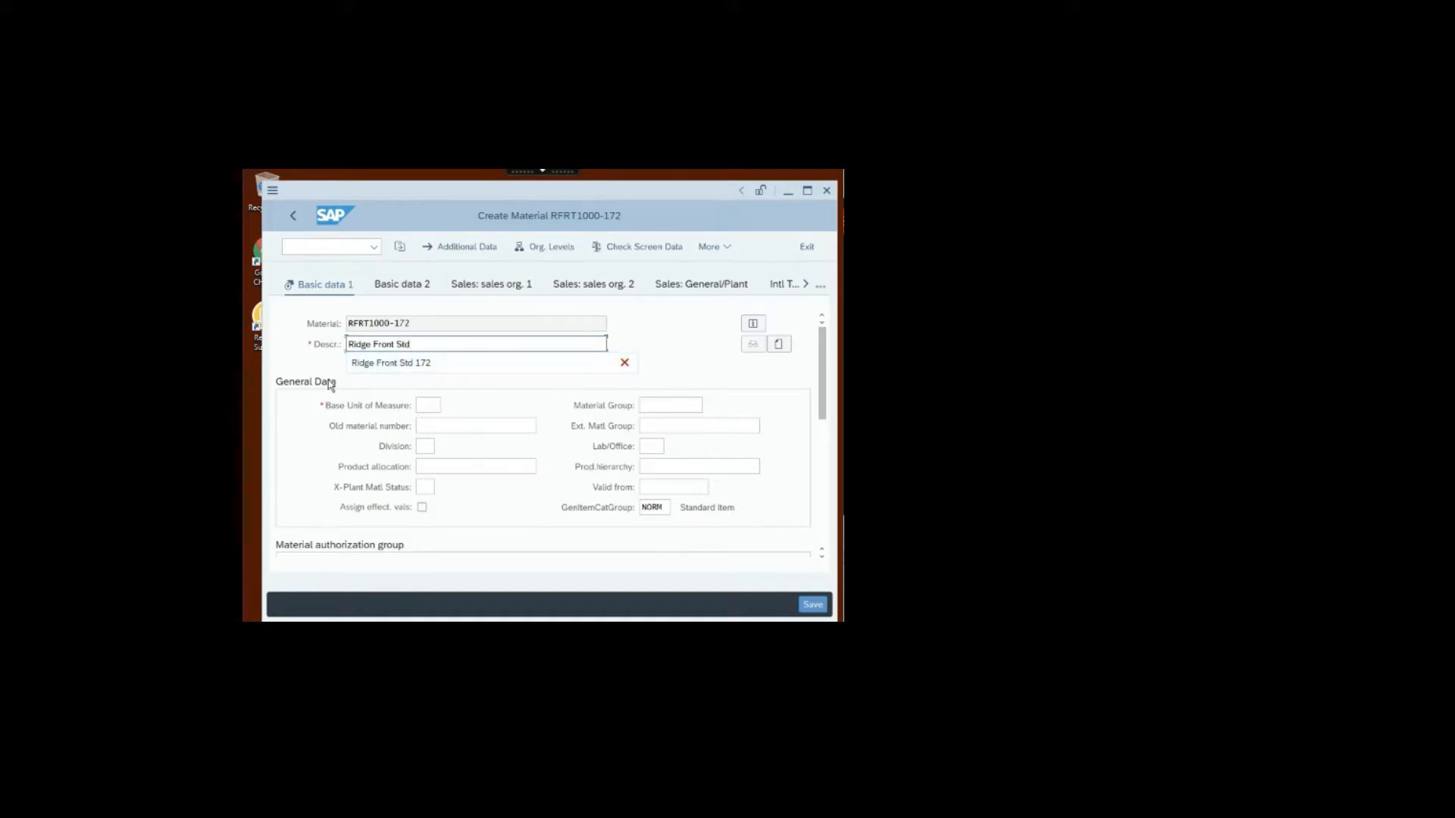
{"action": "type", "text": " 172"}
{"action": "left_click", "coordinate": [437, 406]}
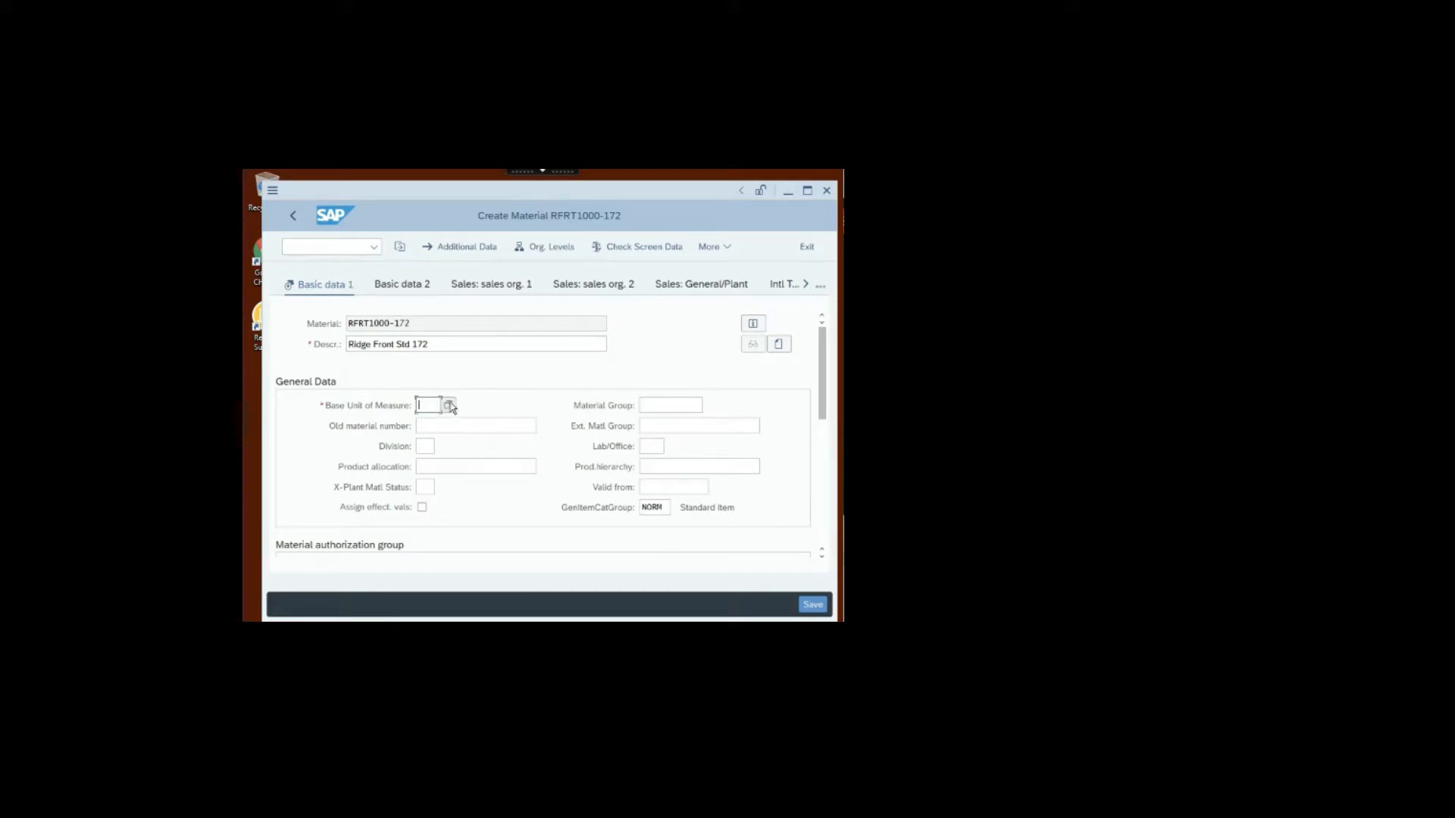
{"action": "type", "text": "EA"}
Step: Assign the material group BIKES (Finished Bikes) and the division BI (Bicycles) in the general data
{"action": "left_click", "coordinate": [651, 403]}
{"action": "left_click", "coordinate": [711, 405]}
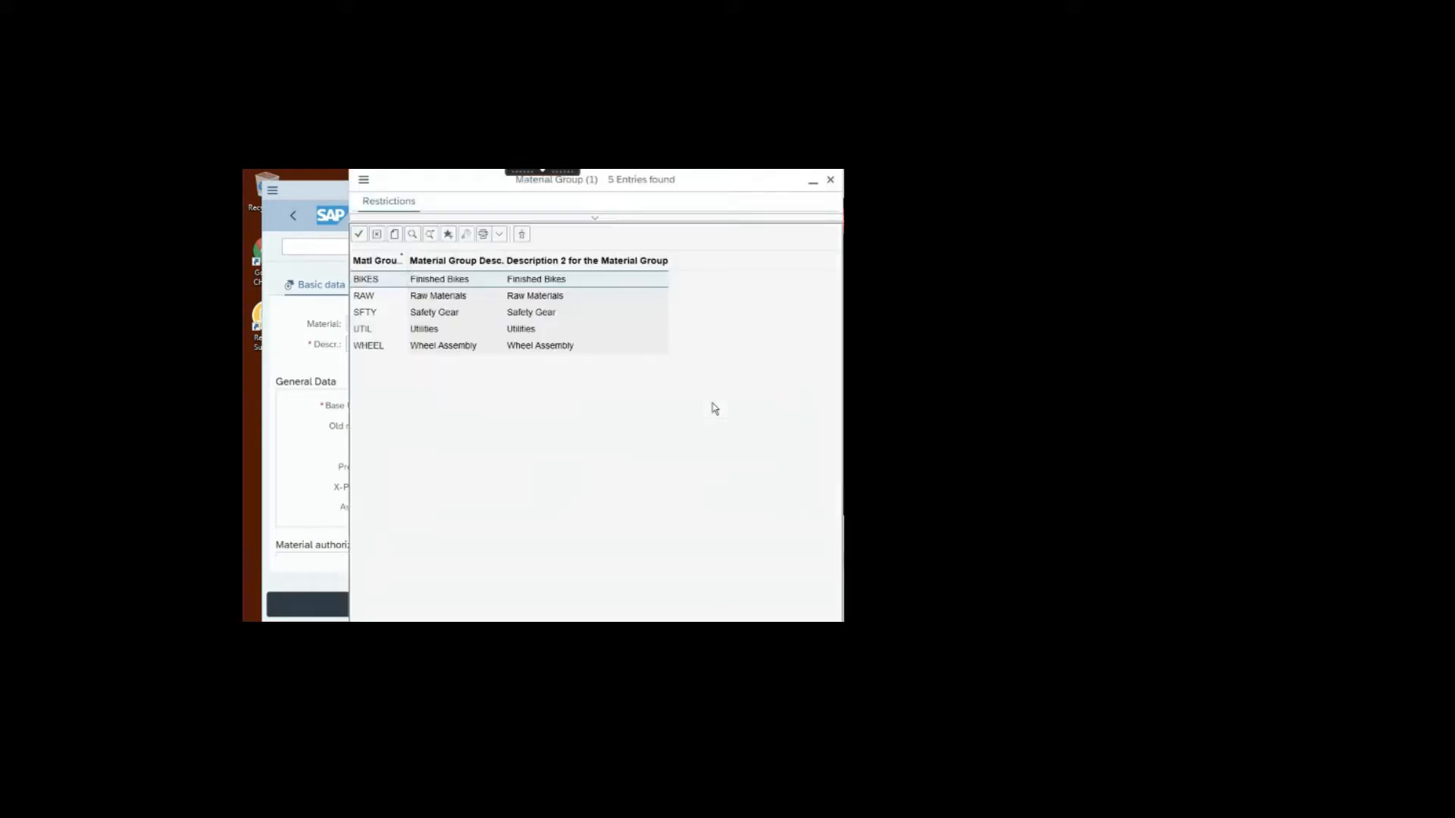
{"action": "left_click", "coordinate": [371, 282]}
{"action": "double_click", "coordinate": [436, 282]}
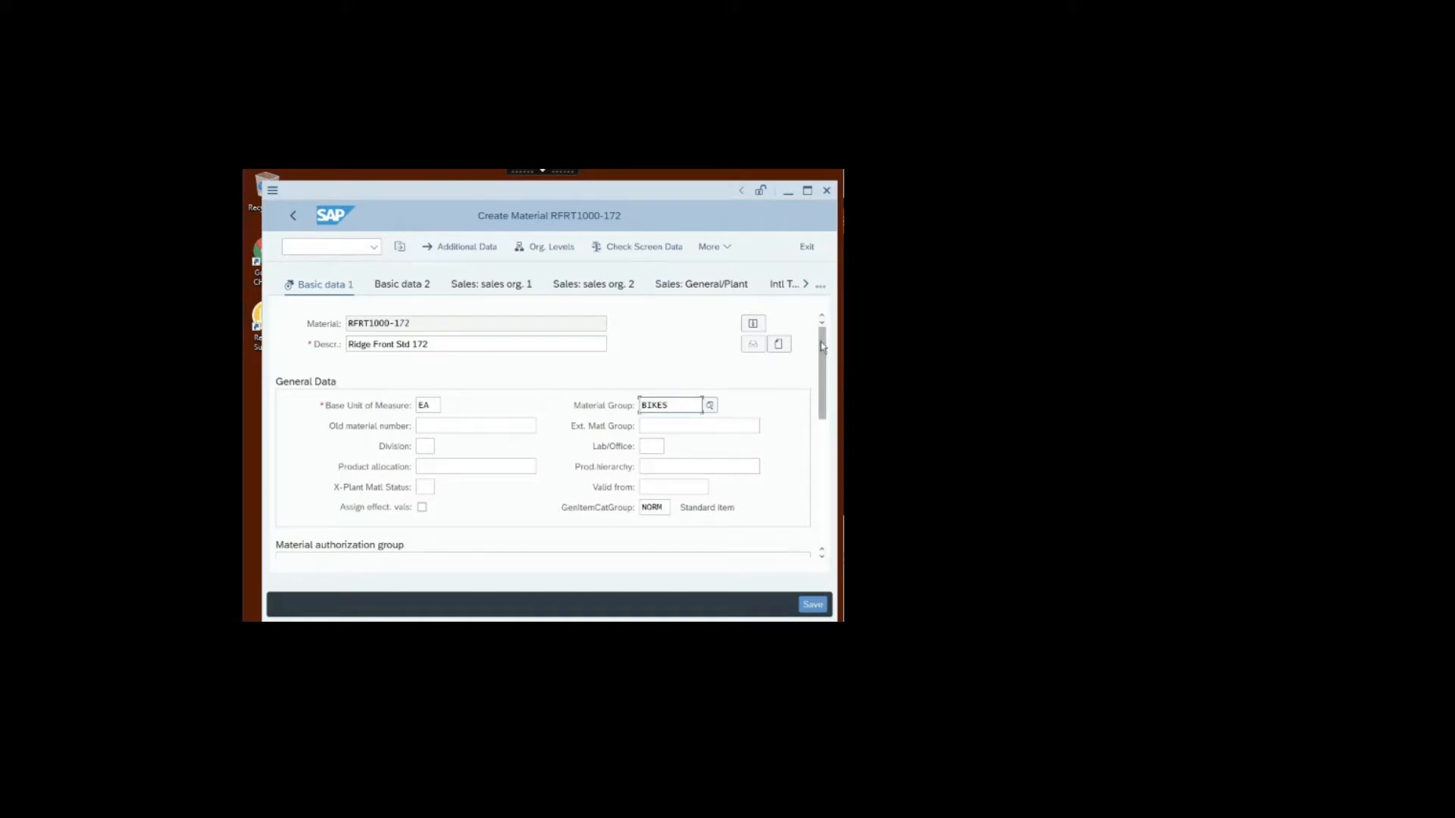
{"action": "left_click", "coordinate": [426, 446]}
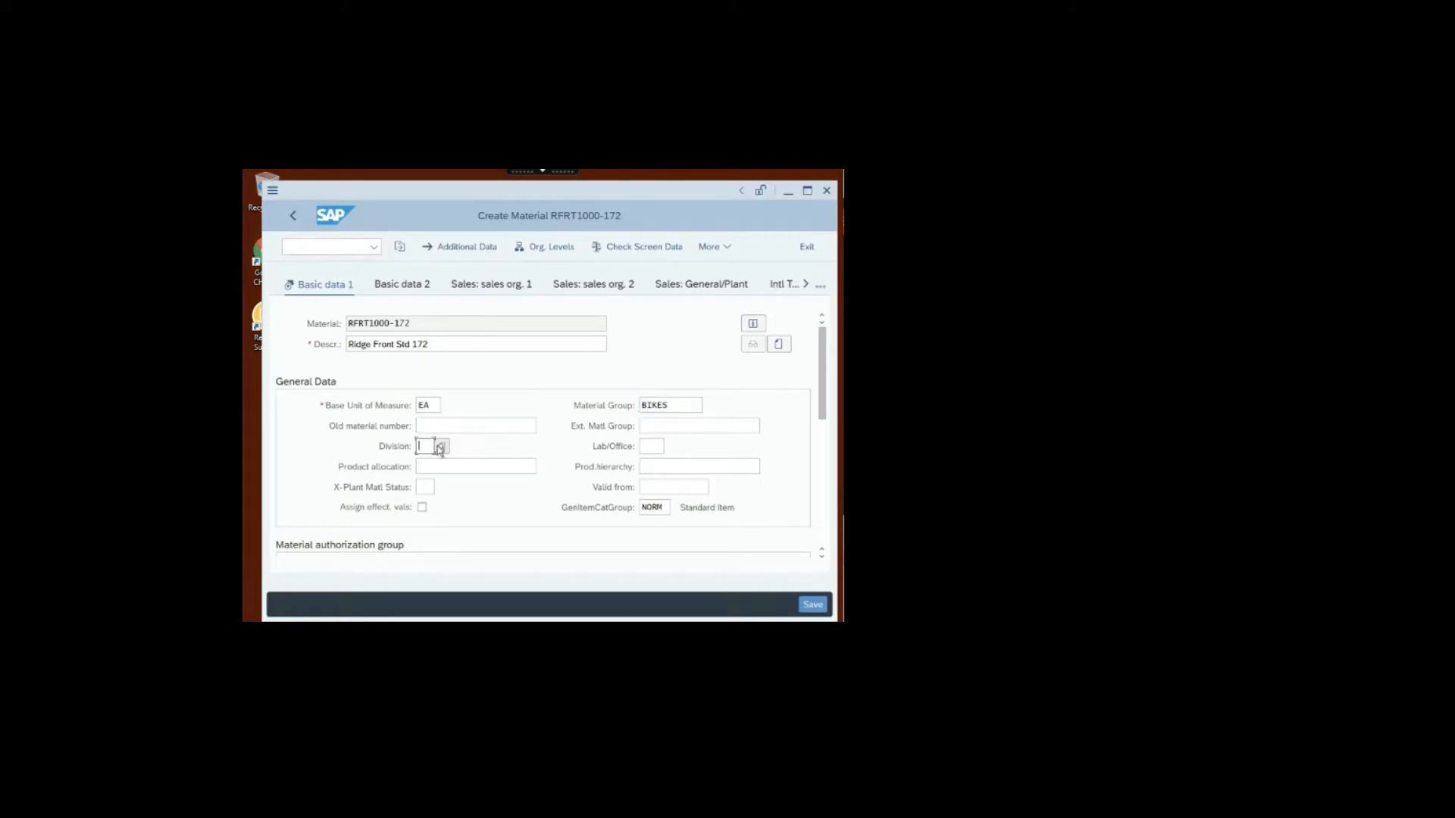
{"action": "type", "text": "BI"}
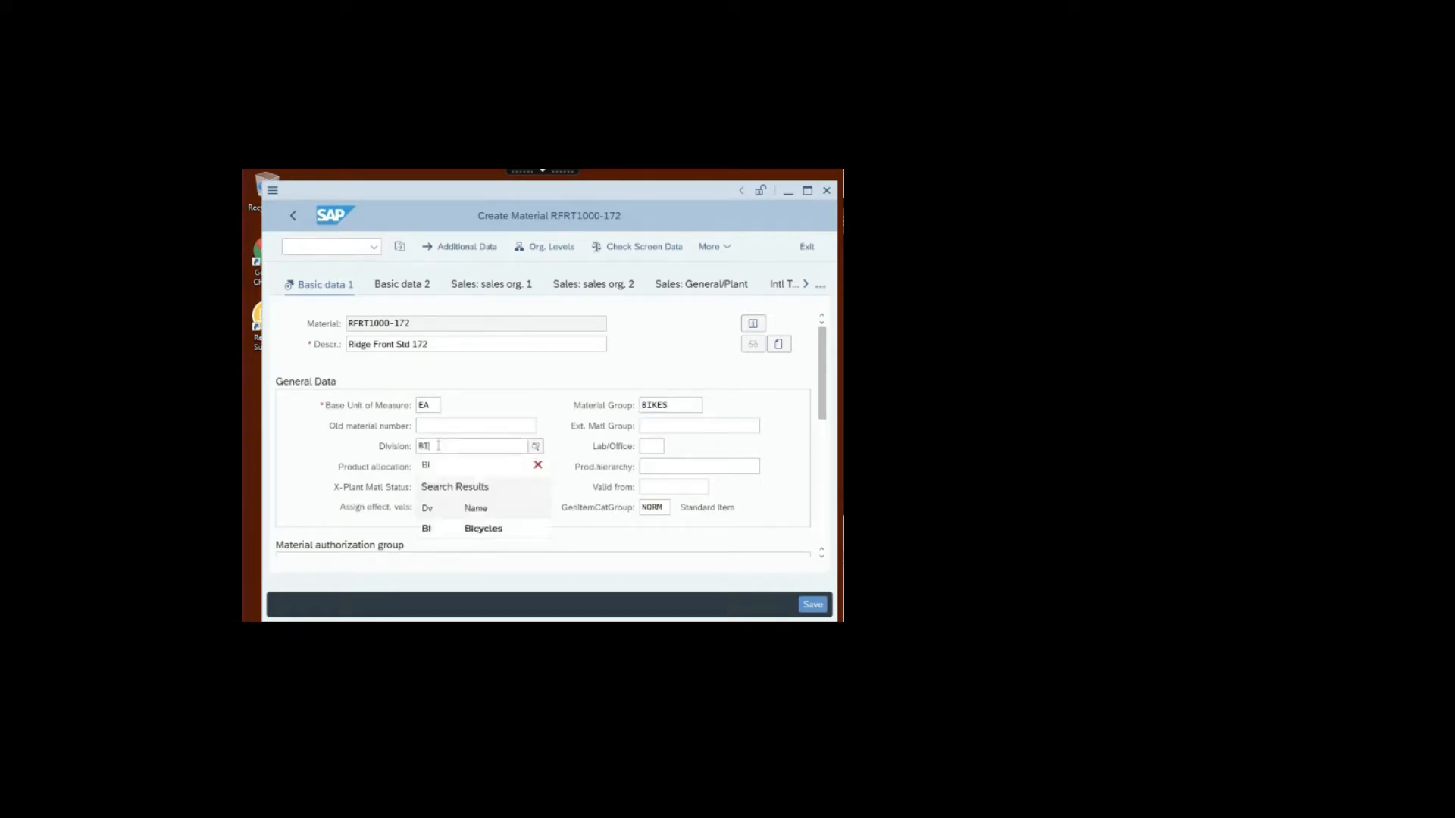
{"action": "left_click", "coordinate": [464, 529]}
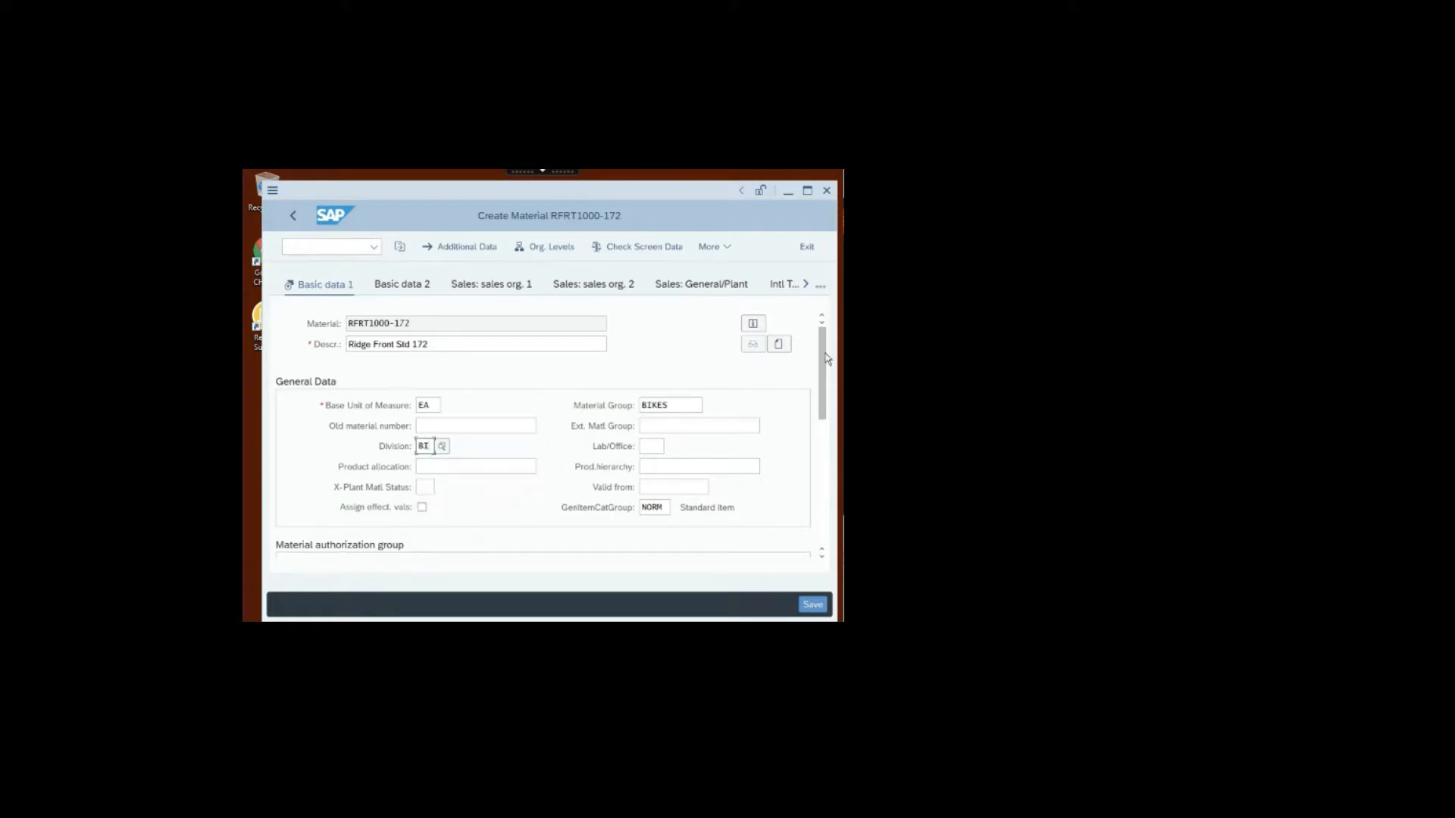
Step: Set both the gross weight and the net weight to 8510 with weight unit G (Gram)
{"action": "left_click_drag", "start_coordinate": [825, 349], "coordinate": [829, 431]}
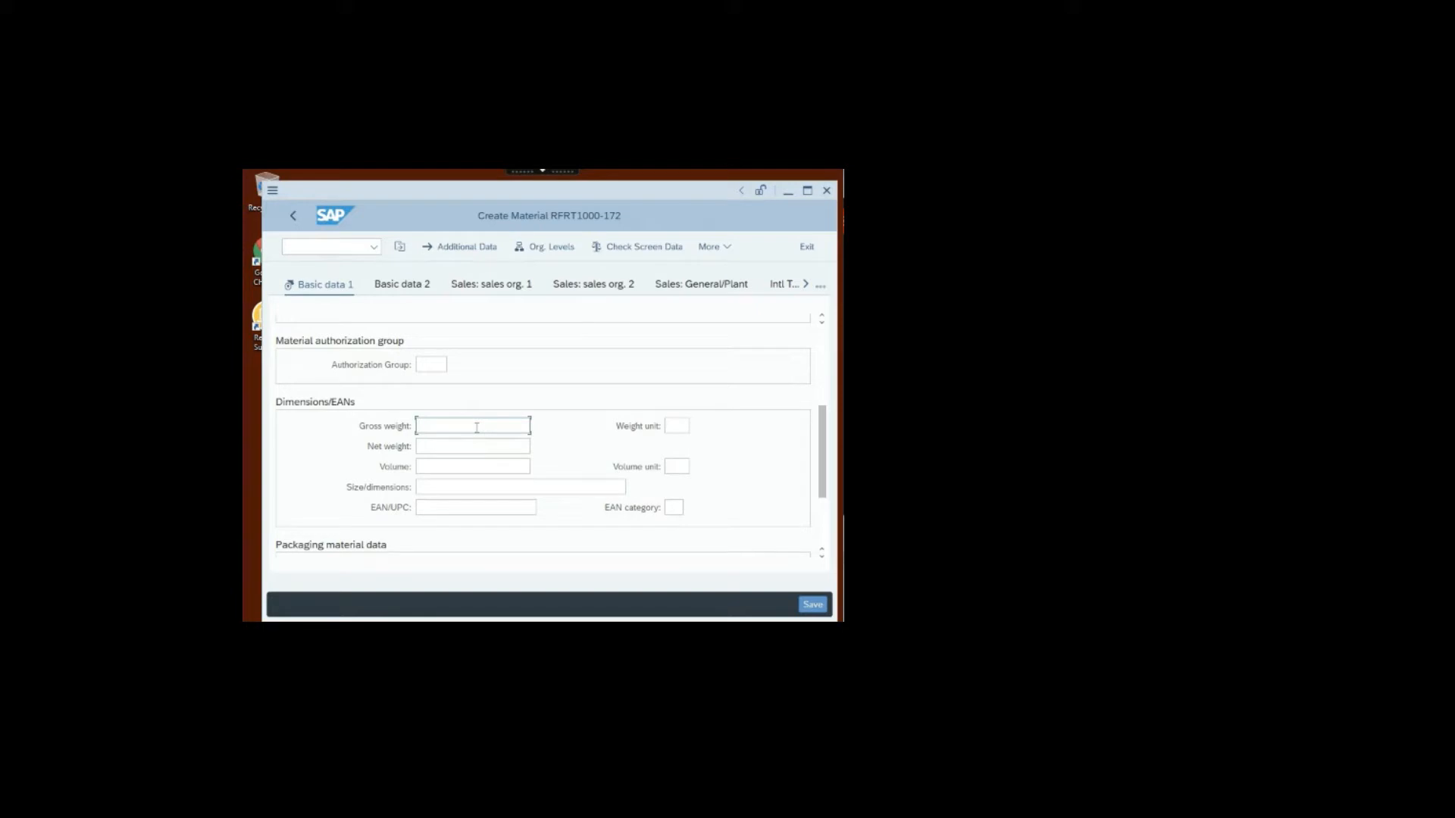
{"action": "type", "text": "8510"}
{"action": "left_click_drag", "start_coordinate": [826, 437], "coordinate": [826, 444]}
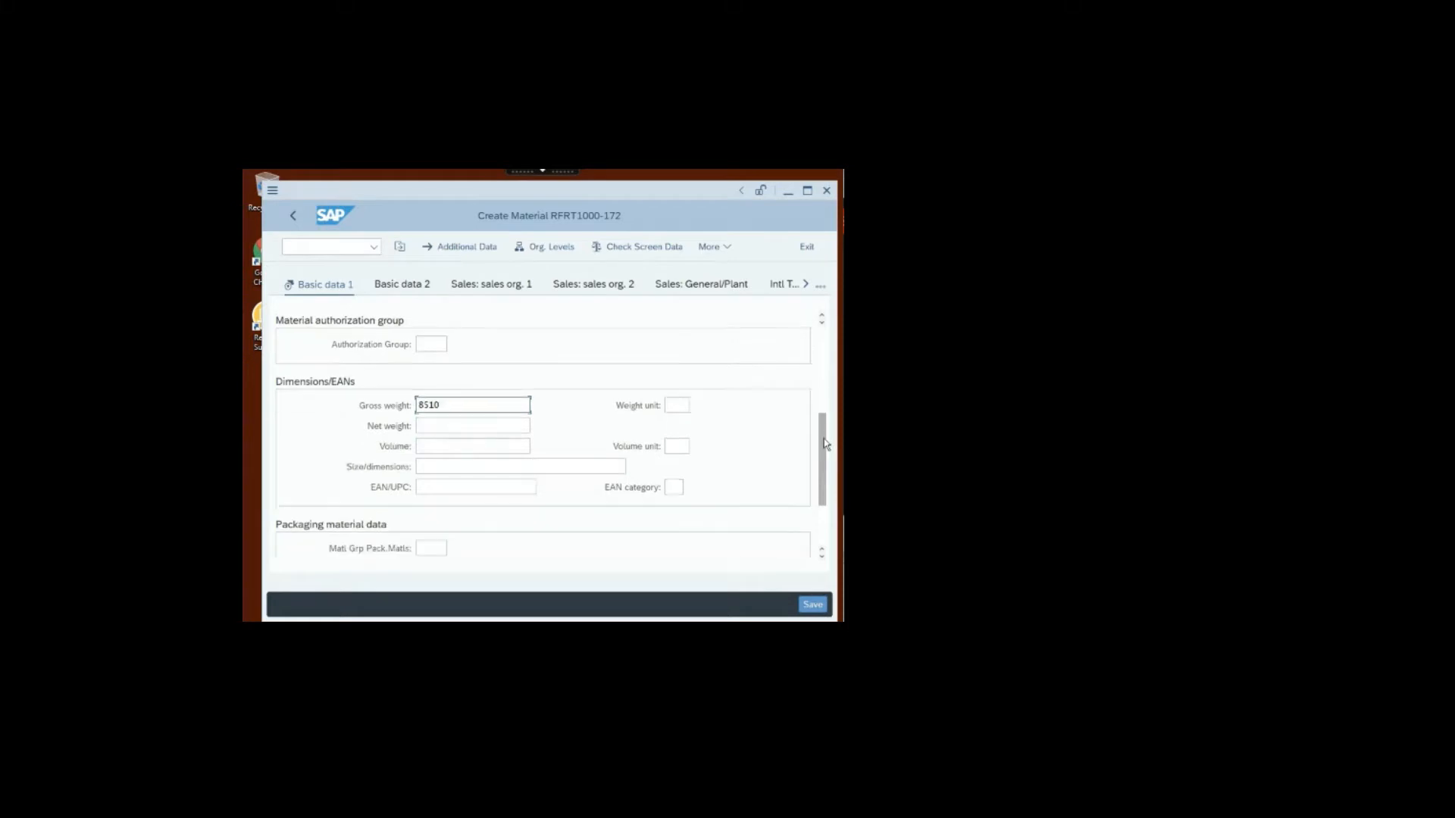
{"action": "left_click", "coordinate": [480, 425]}
{"action": "type", "text": "8510"}
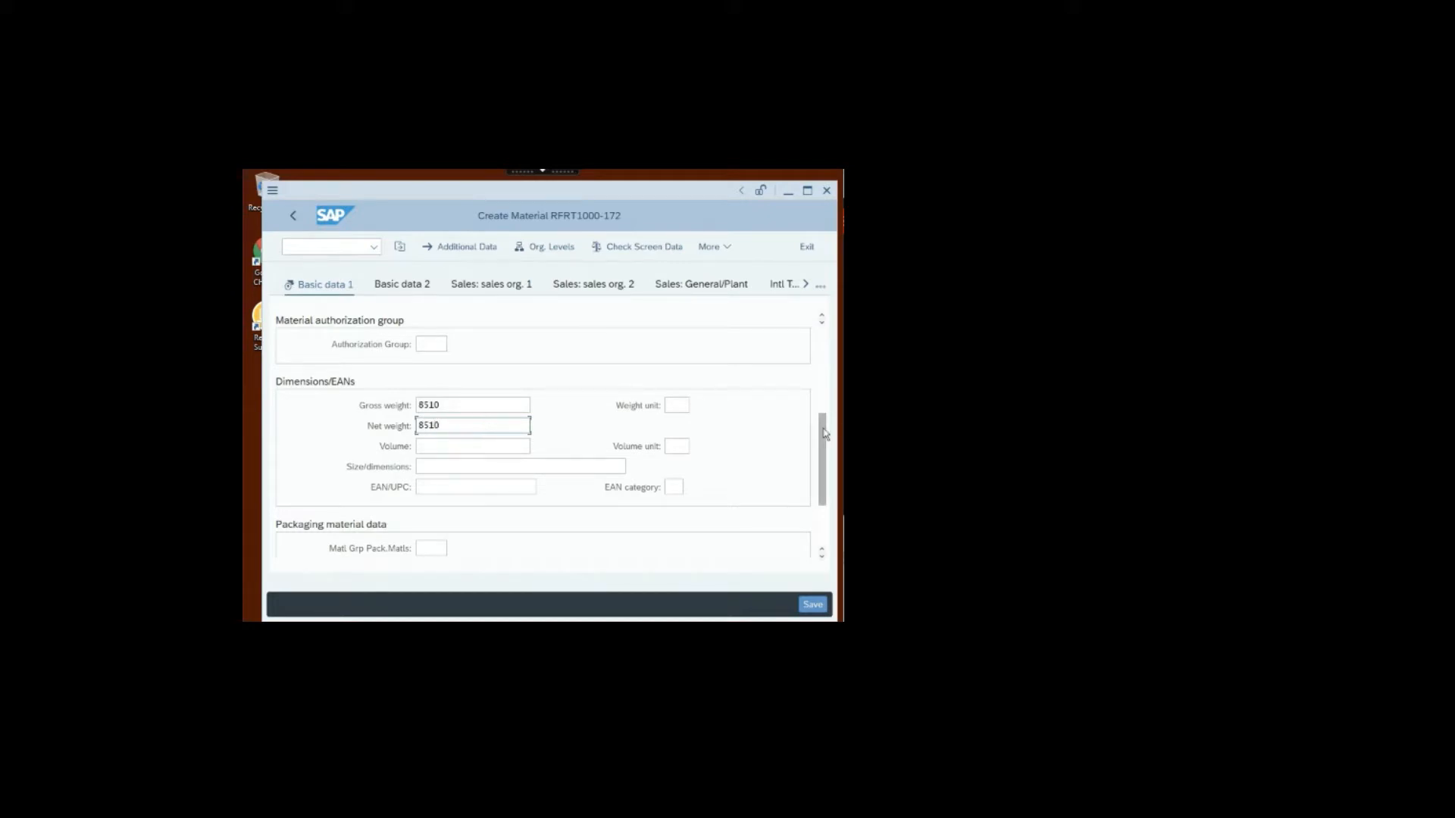
{"action": "left_click", "coordinate": [681, 405]}
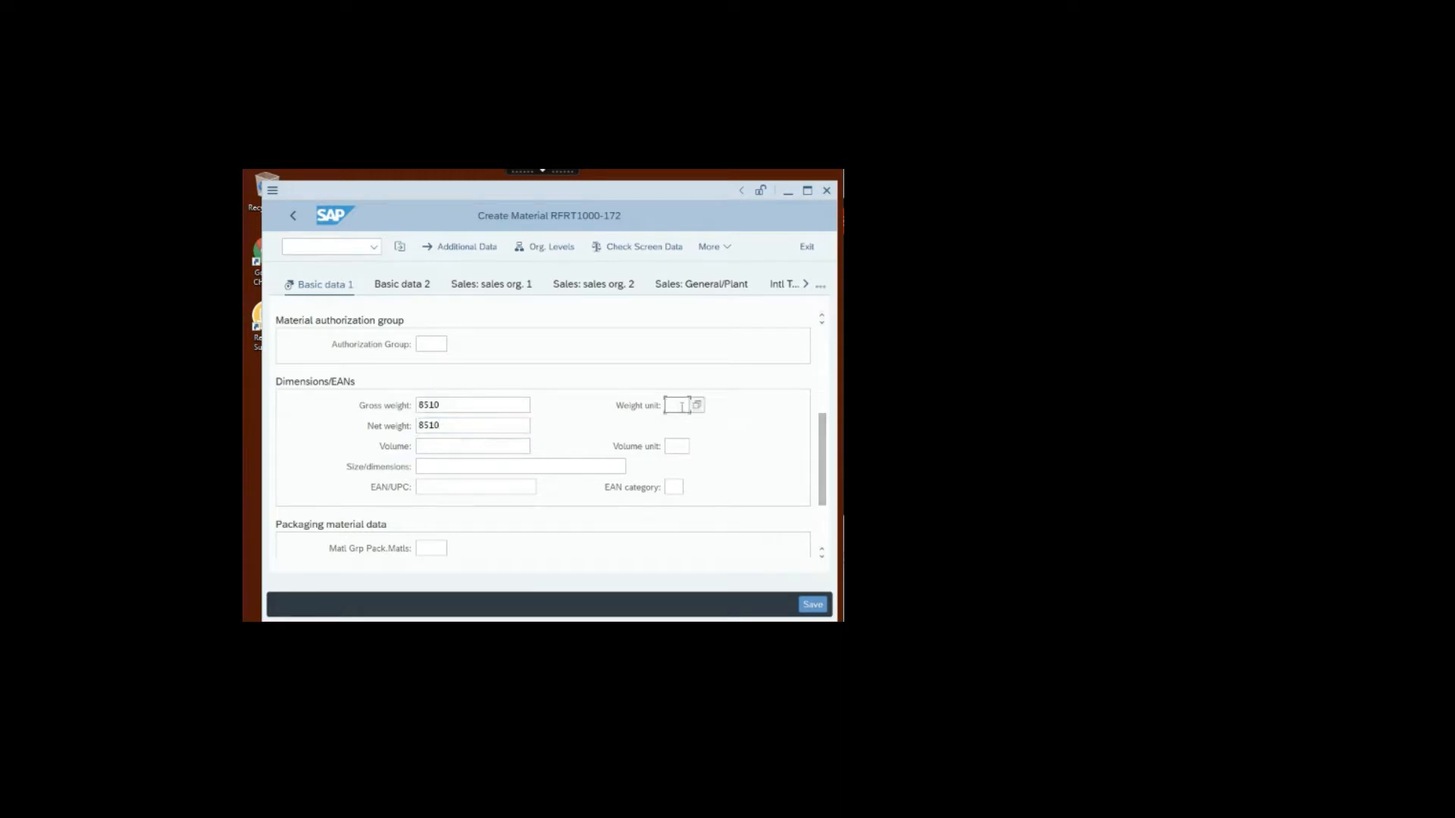
{"action": "type", "text": "G"}
{"action": "left_click", "coordinate": [696, 405]}
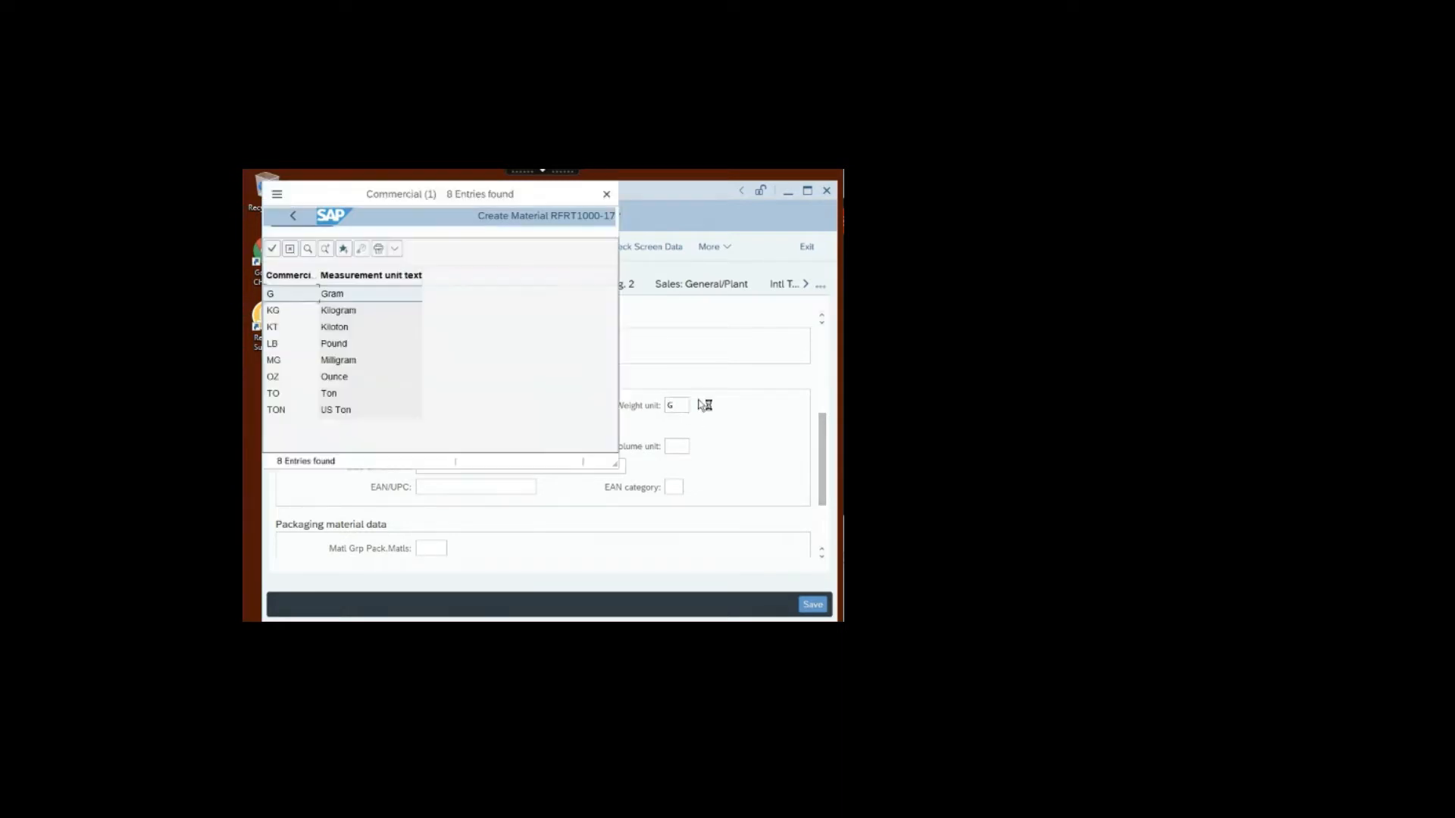
{"action": "double_click", "coordinate": [340, 295]}
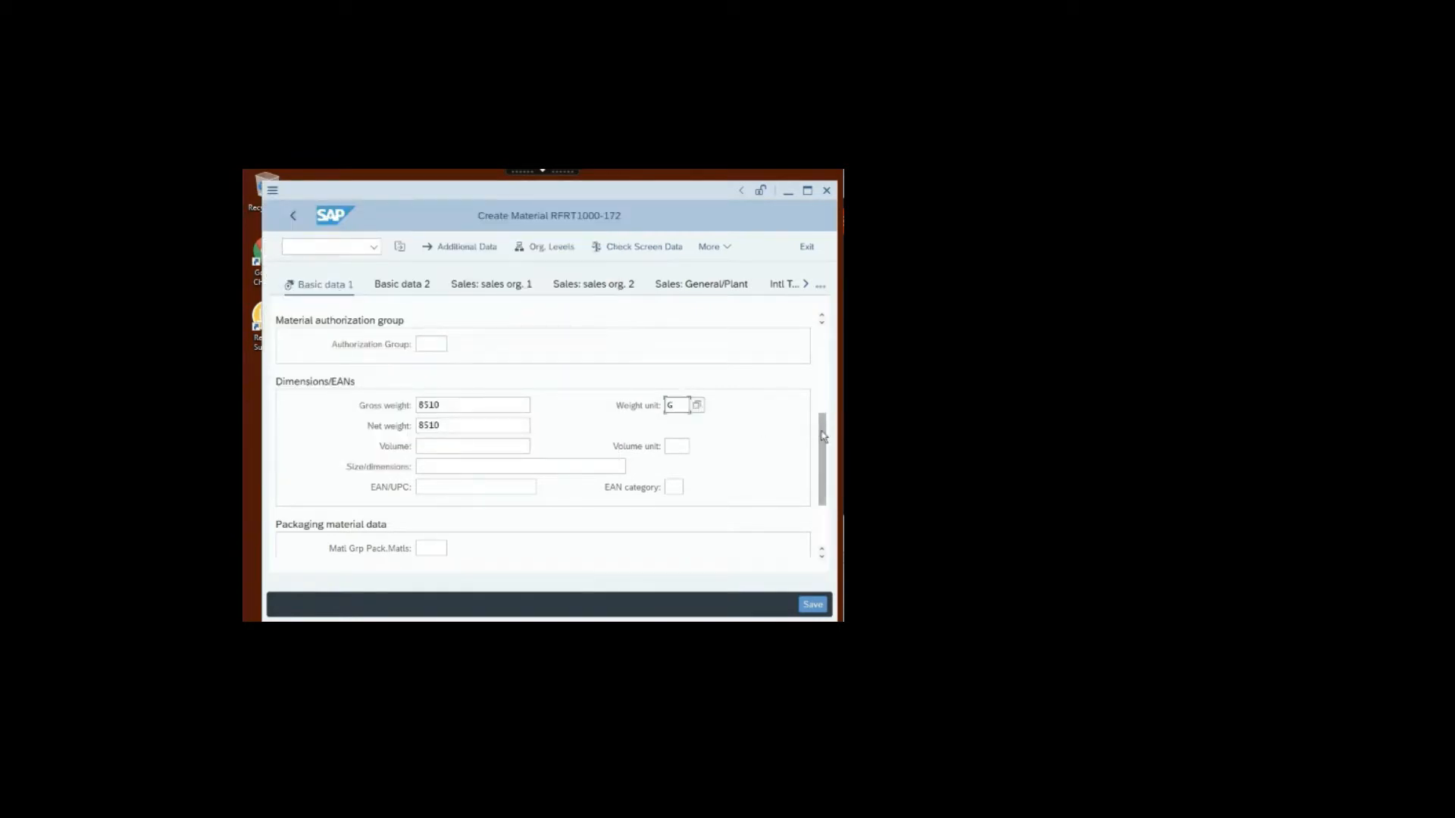
Step: In the MRP 1 view, set the MRP type to M1 (MPS, fixing type -1-)
{"action": "left_click_drag", "start_coordinate": [825, 441], "coordinate": [826, 460]}
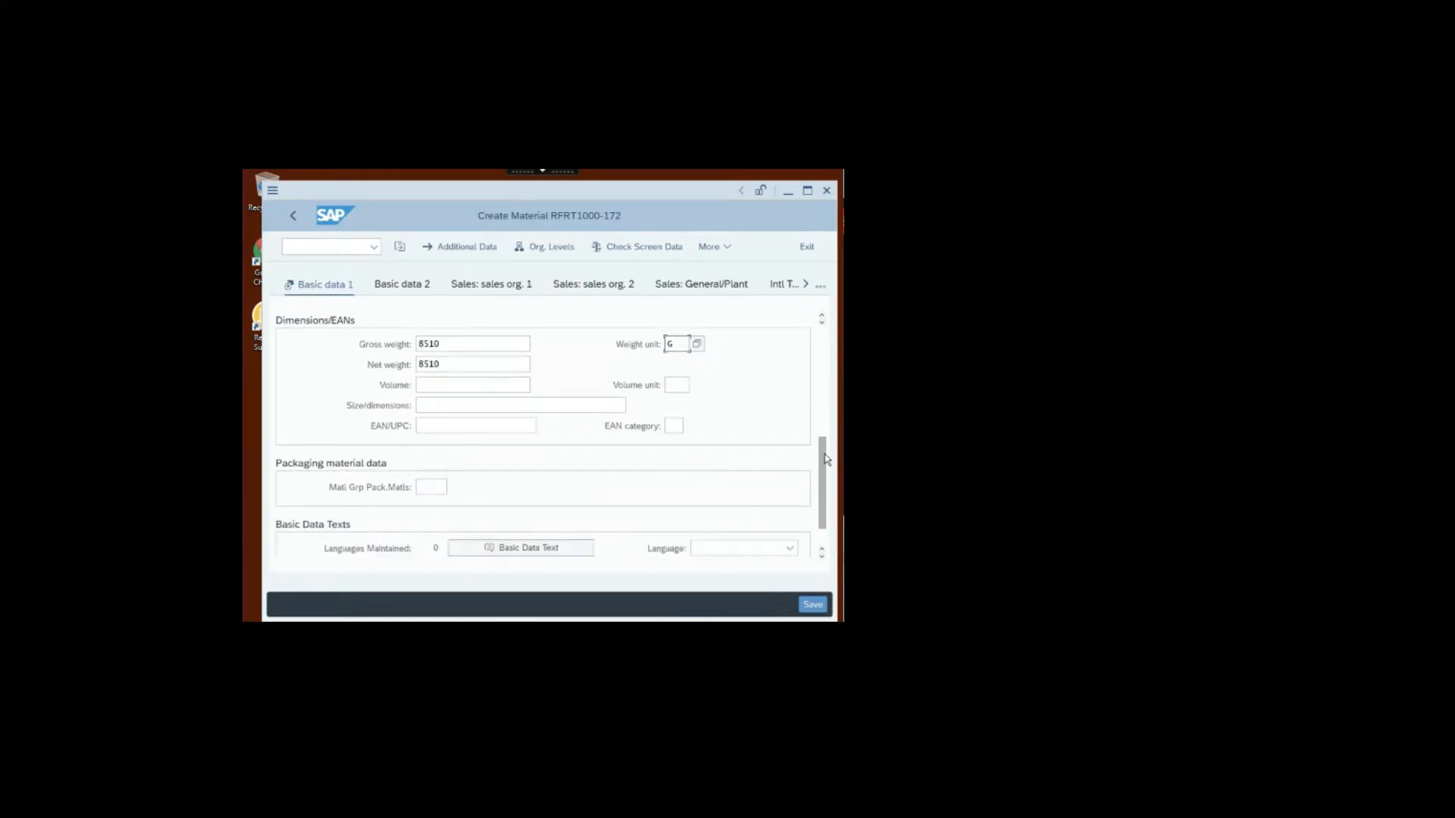
{"action": "left_click", "coordinate": [805, 285]}
{"action": "left_click", "coordinate": [806, 286]}
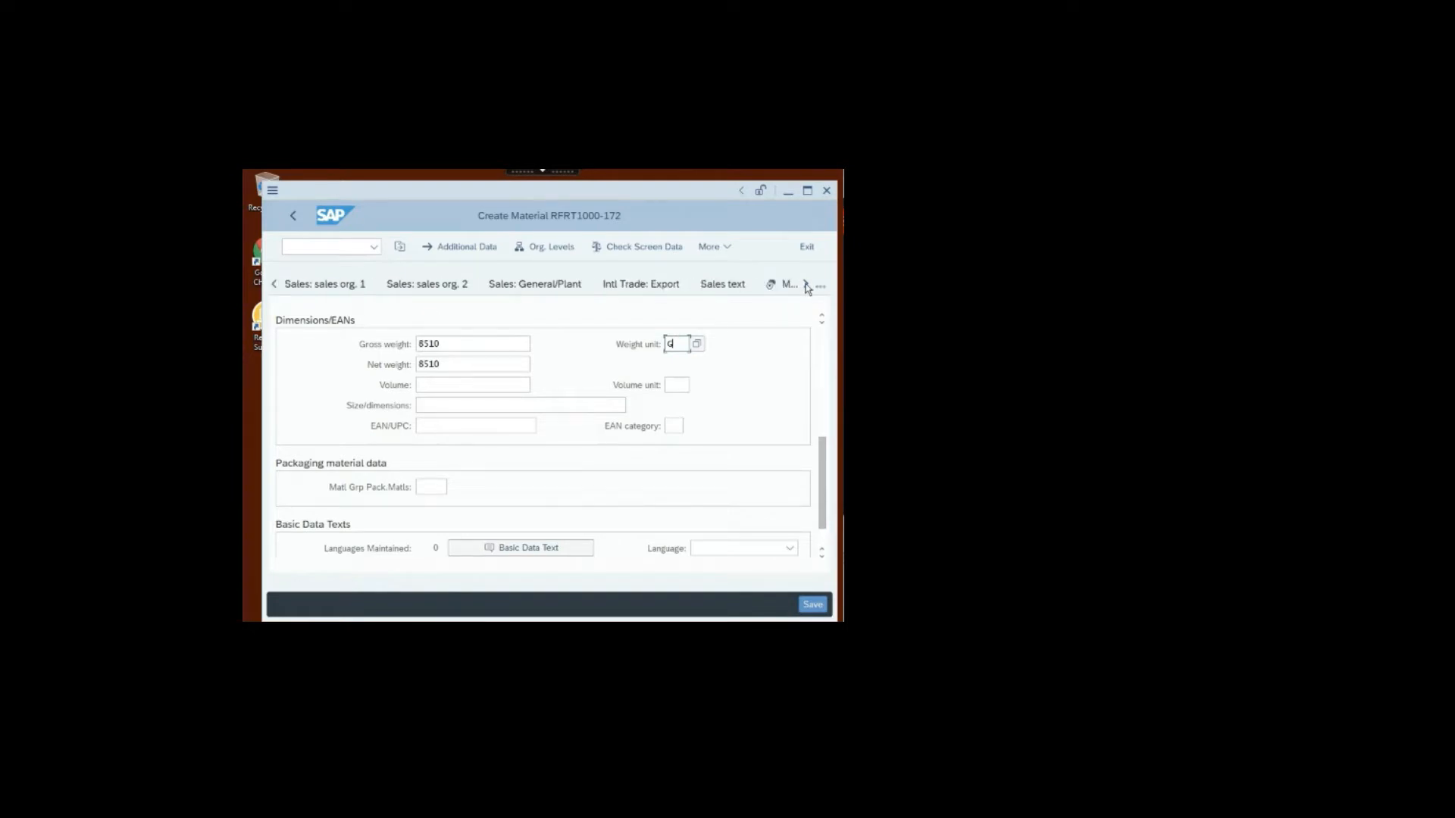
{"action": "left_click", "coordinate": [806, 286]}
{"action": "left_click", "coordinate": [806, 286]}
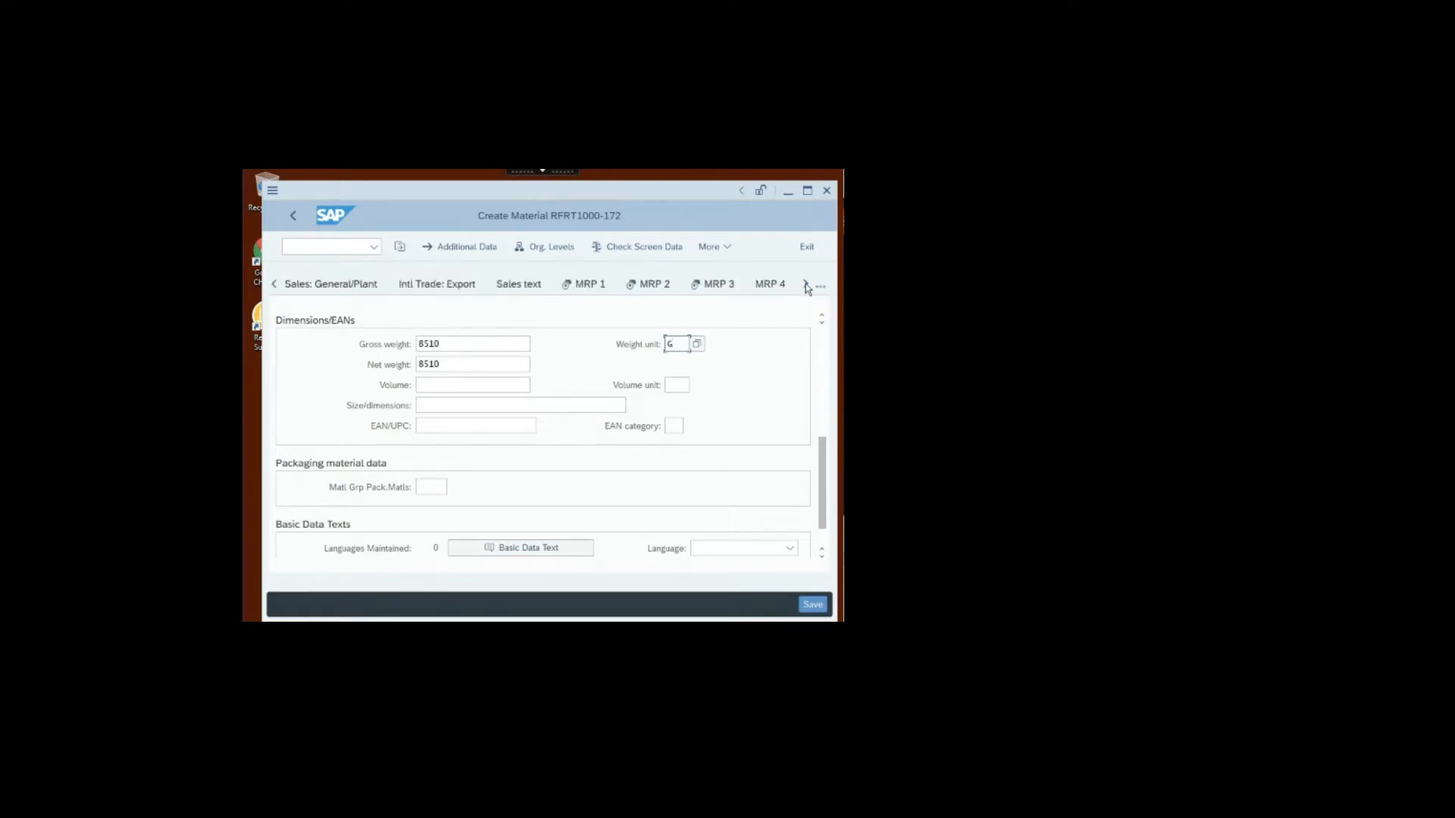
{"action": "left_click", "coordinate": [806, 286]}
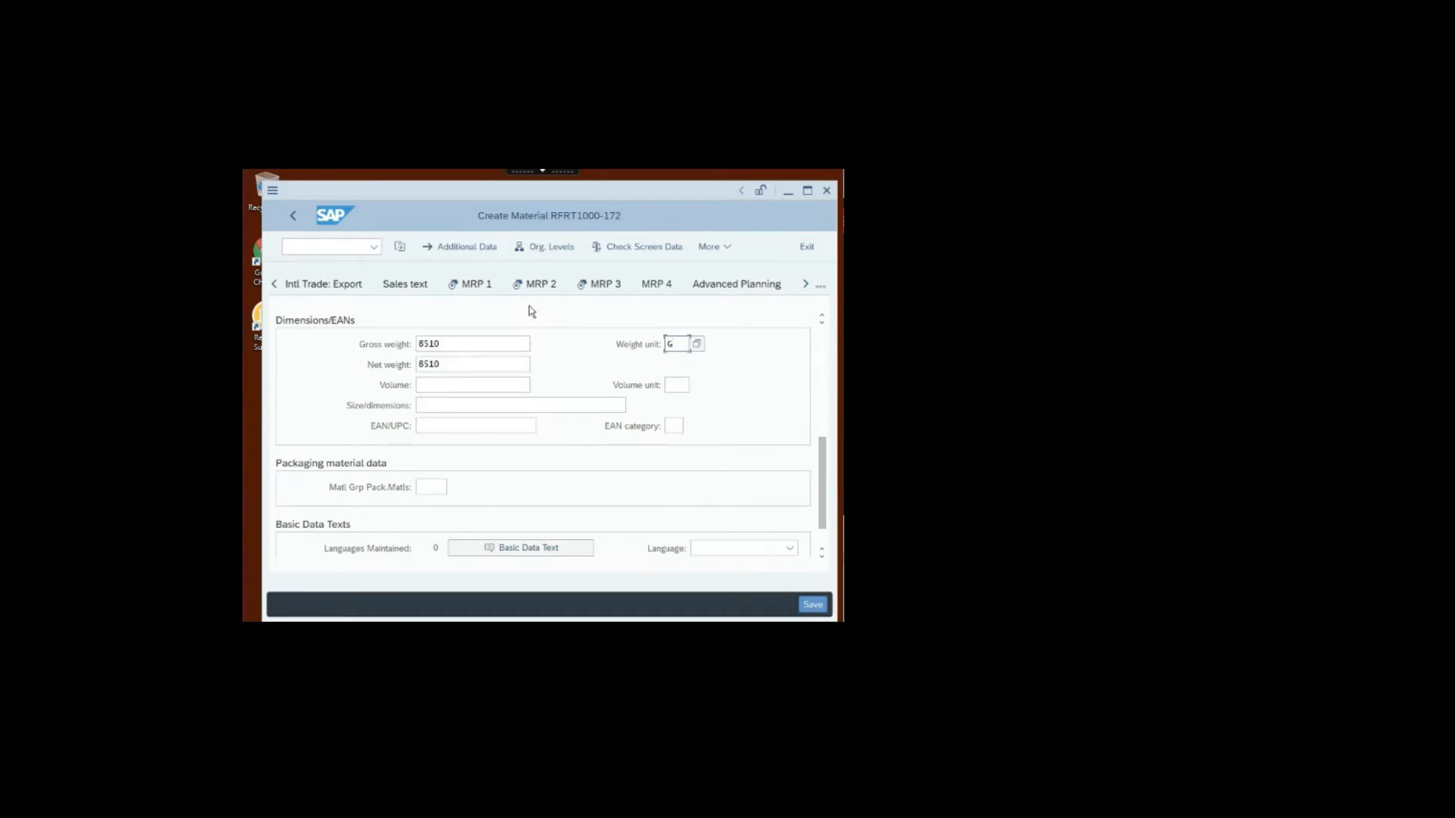
{"action": "left_click", "coordinate": [476, 286]}
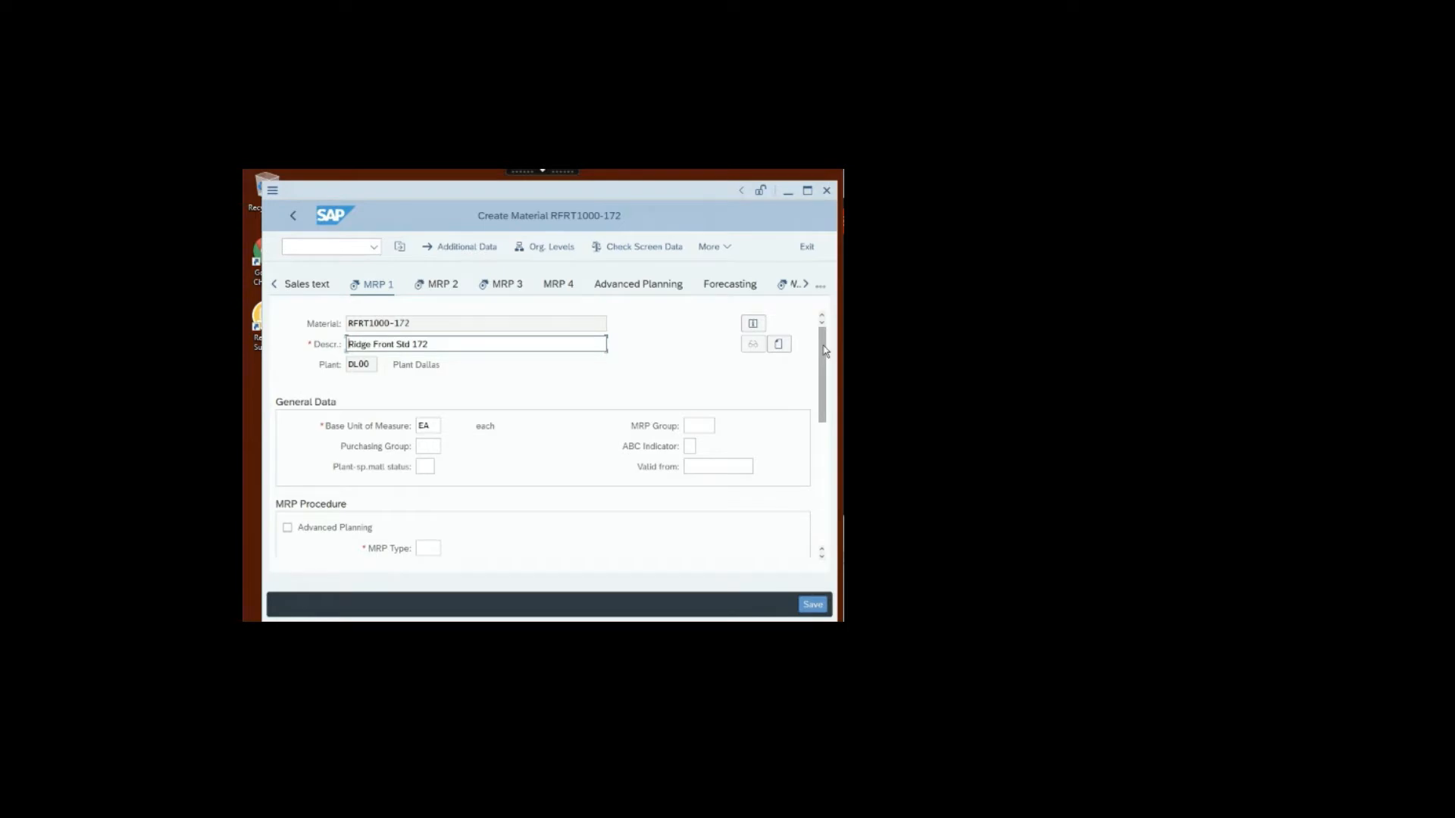
{"action": "left_click", "coordinate": [428, 548]}
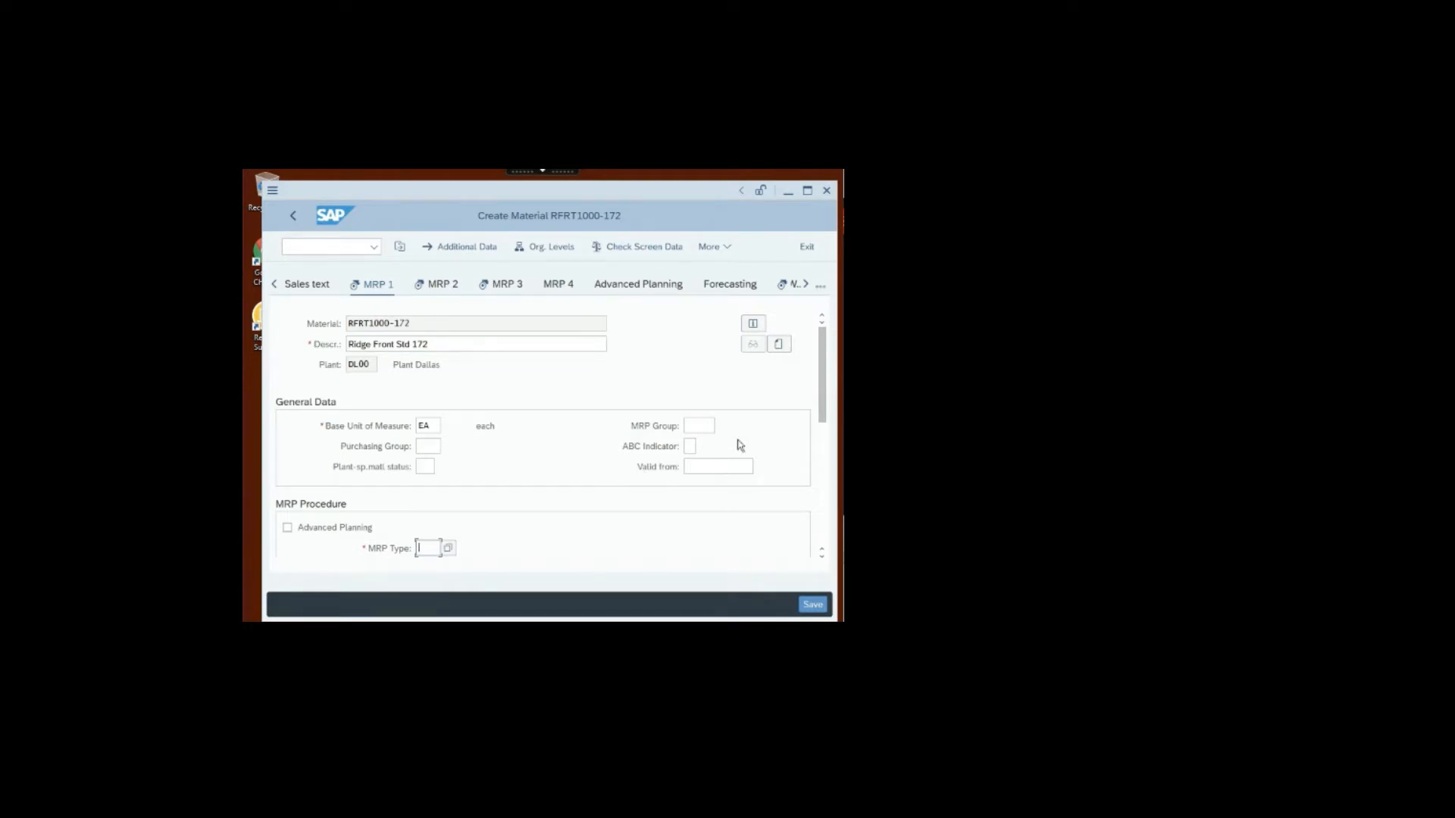
{"action": "left_click_drag", "start_coordinate": [820, 383], "coordinate": [826, 409]}
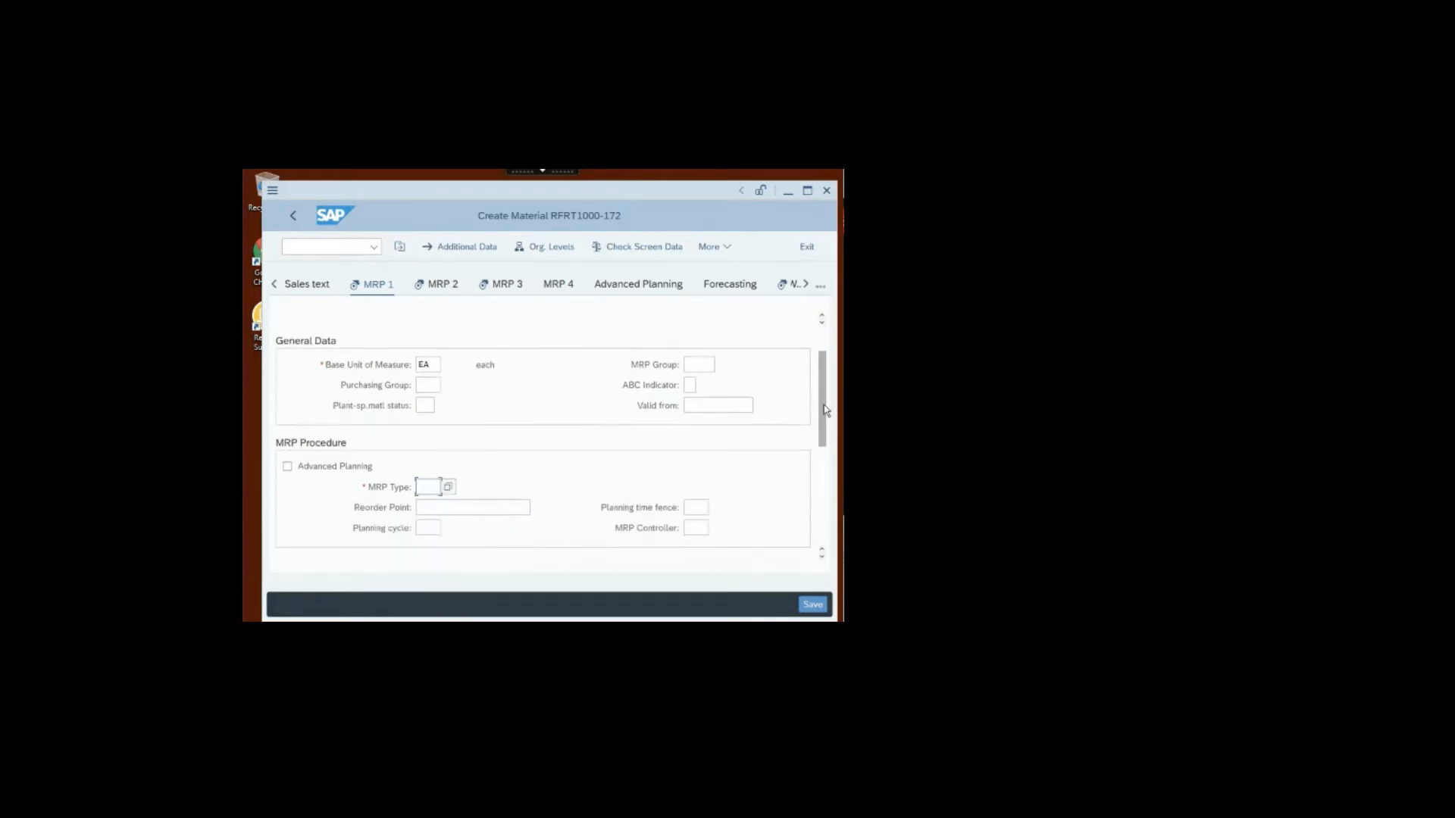
{"action": "left_click", "coordinate": [448, 486]}
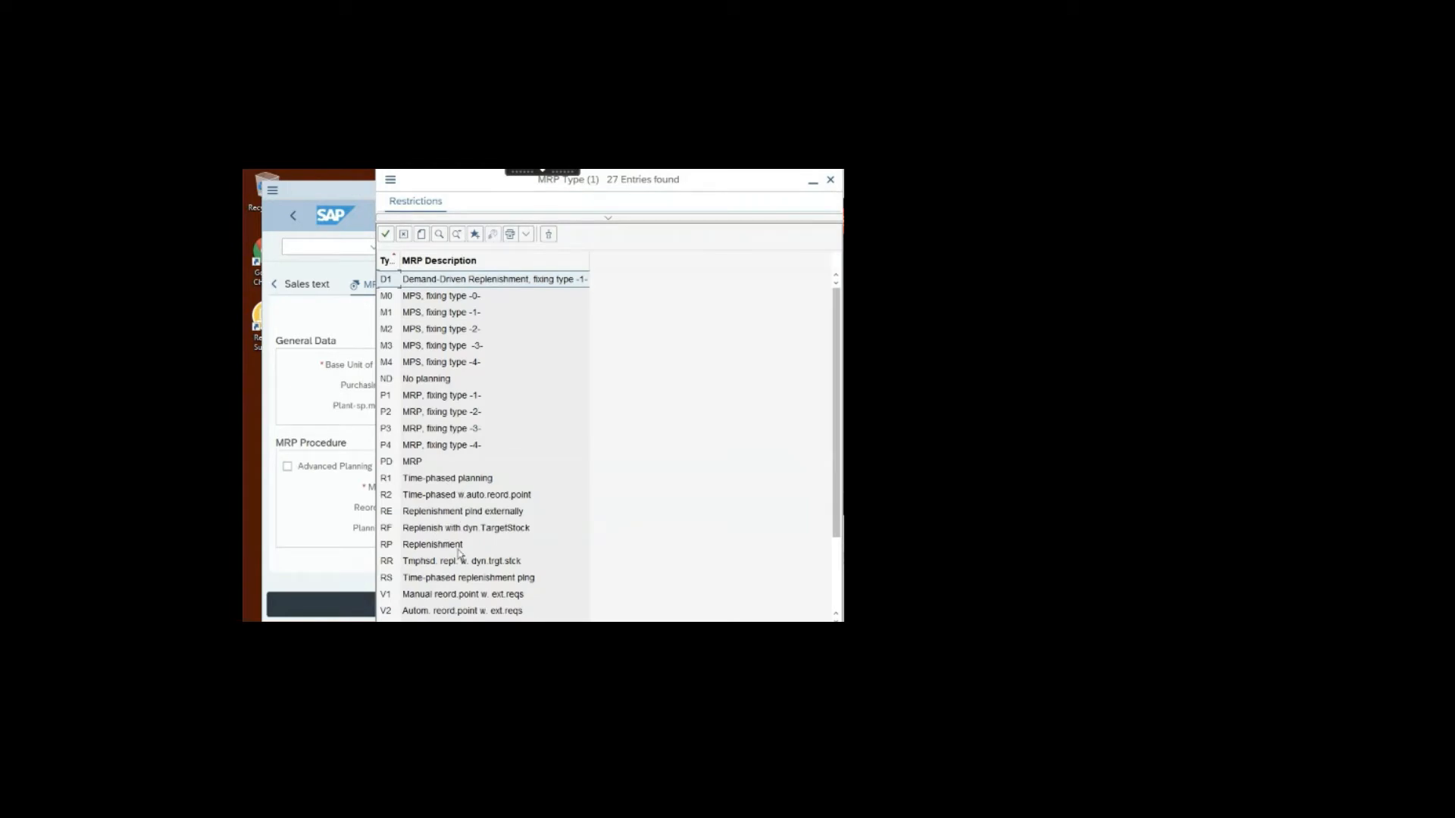
{"action": "double_click", "coordinate": [419, 313]}
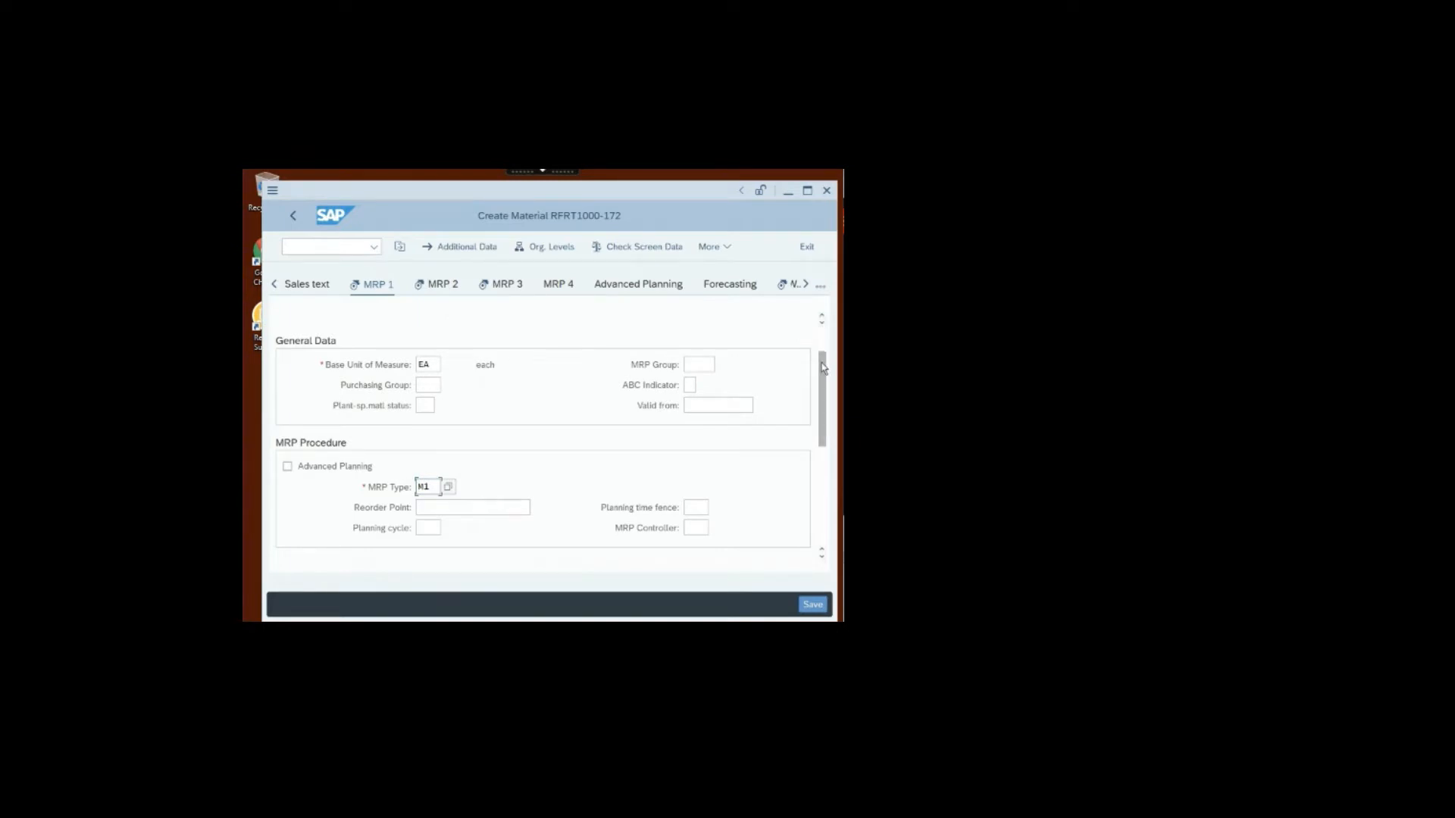
Step: In the MRP procedure data, set the planning time fence to 1 and the MRP controller to 000 (DL MRP Controller)
{"action": "left_click", "coordinate": [692, 507]}
{"action": "type", "text": "1"}
{"action": "left_click", "coordinate": [695, 528]}
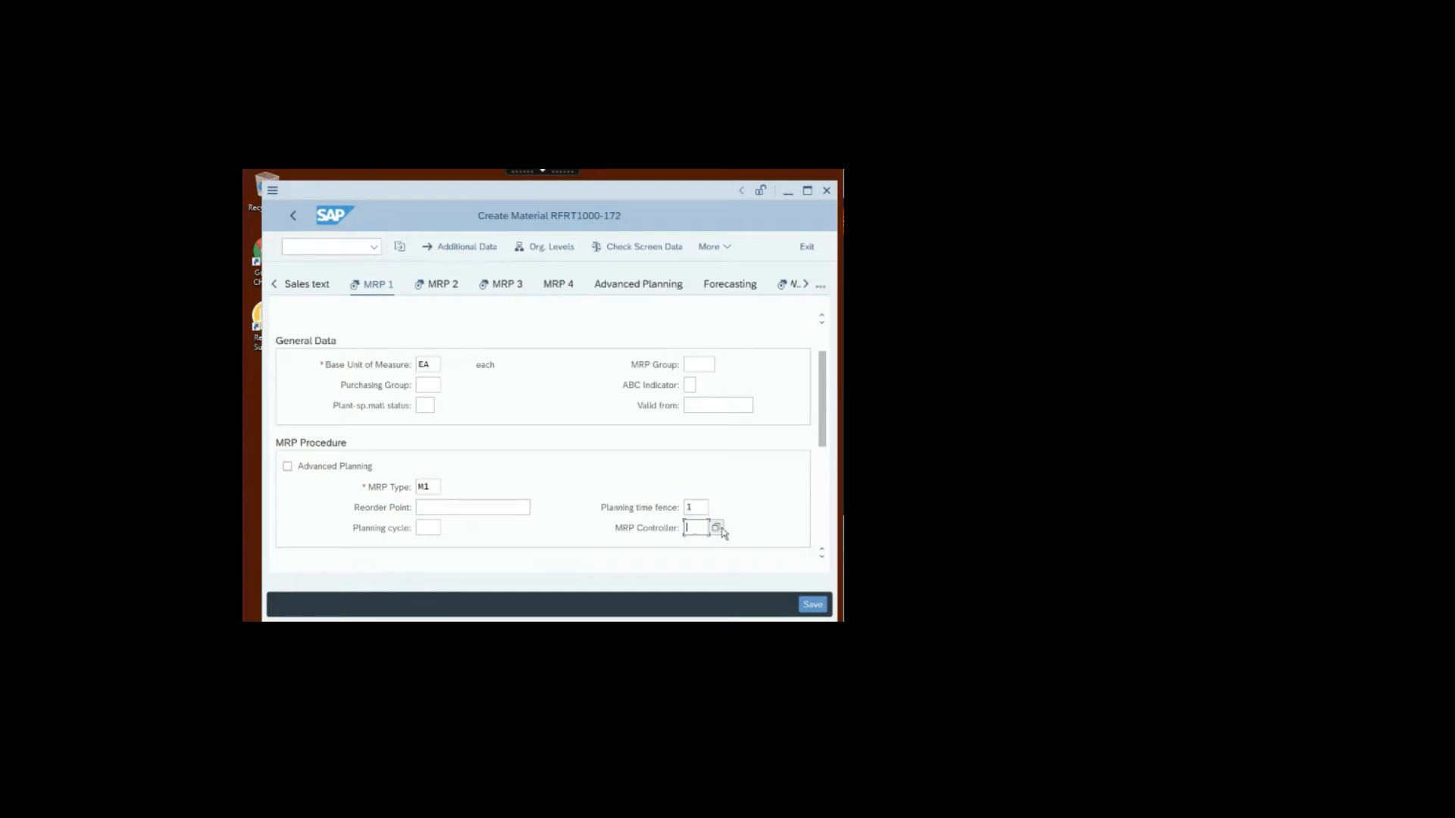
{"action": "left_click", "coordinate": [716, 528]}
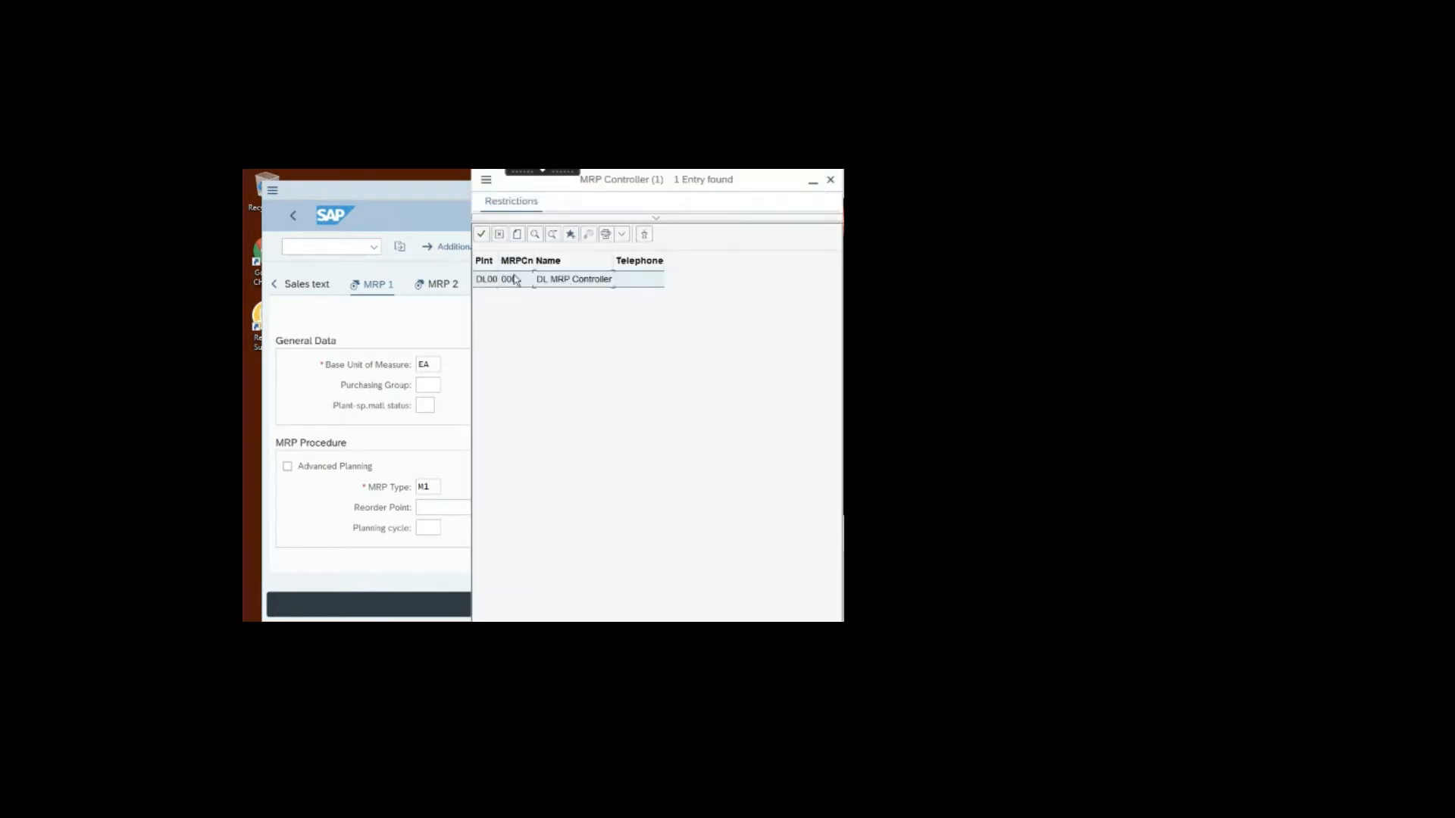
{"action": "double_click", "coordinate": [574, 284]}
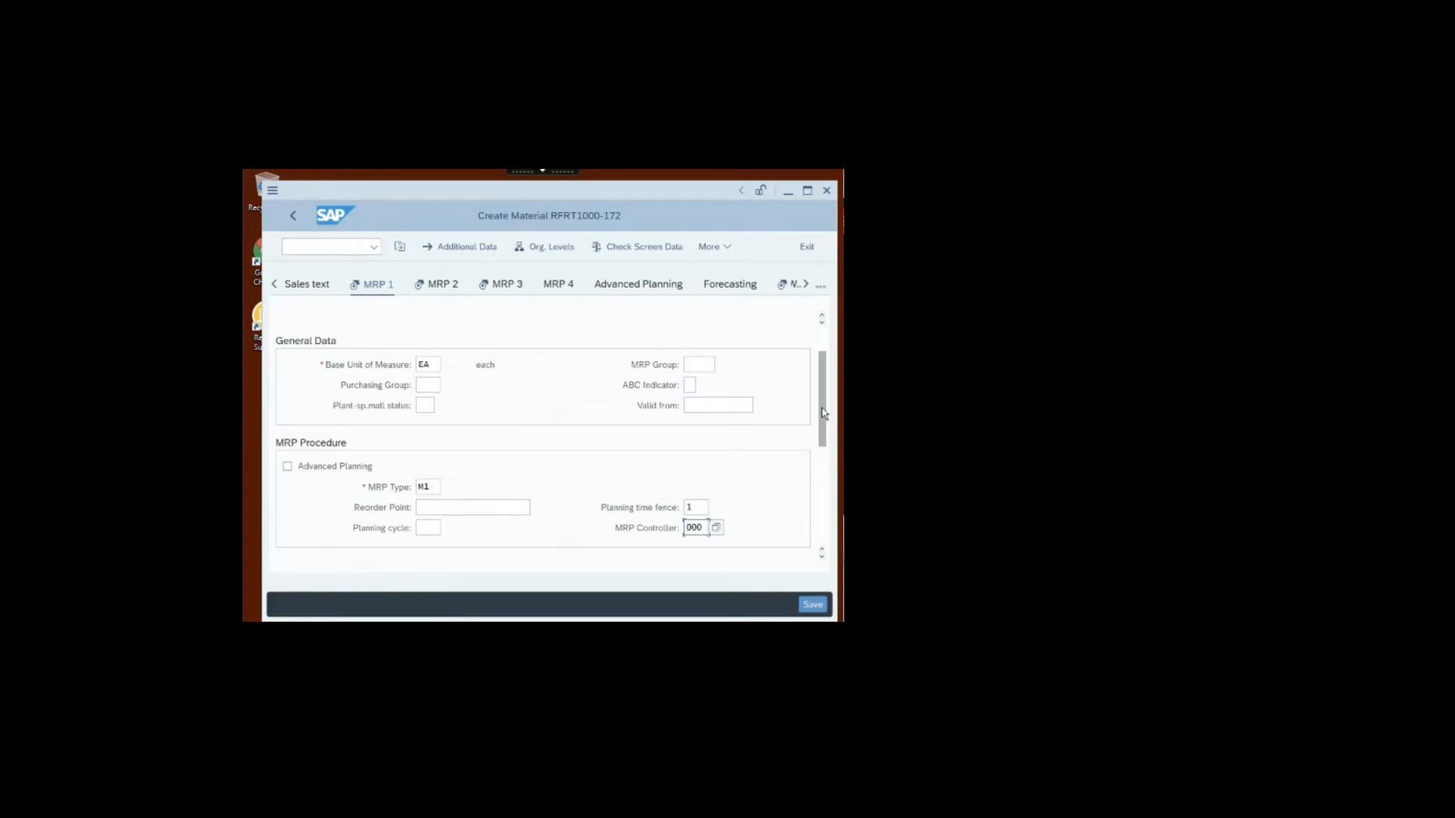
Step: Set the lot sizing procedure to EX (Lot-for-lot order quantity) and the minimum lot size to 10
{"action": "left_click_drag", "start_coordinate": [824, 412], "coordinate": [824, 465]}
{"action": "left_click", "coordinate": [428, 466]}
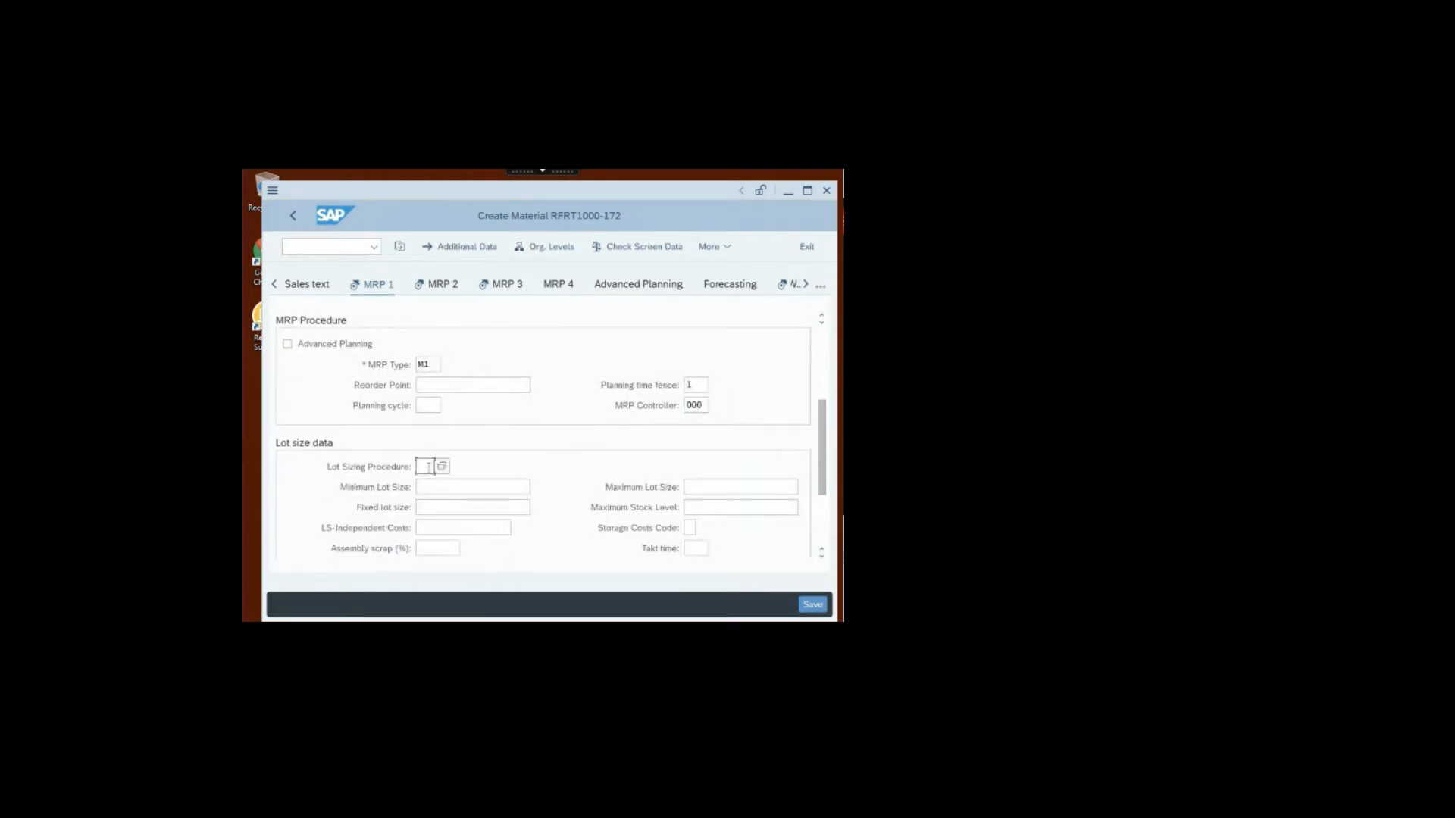
{"action": "left_click", "coordinate": [442, 465]}
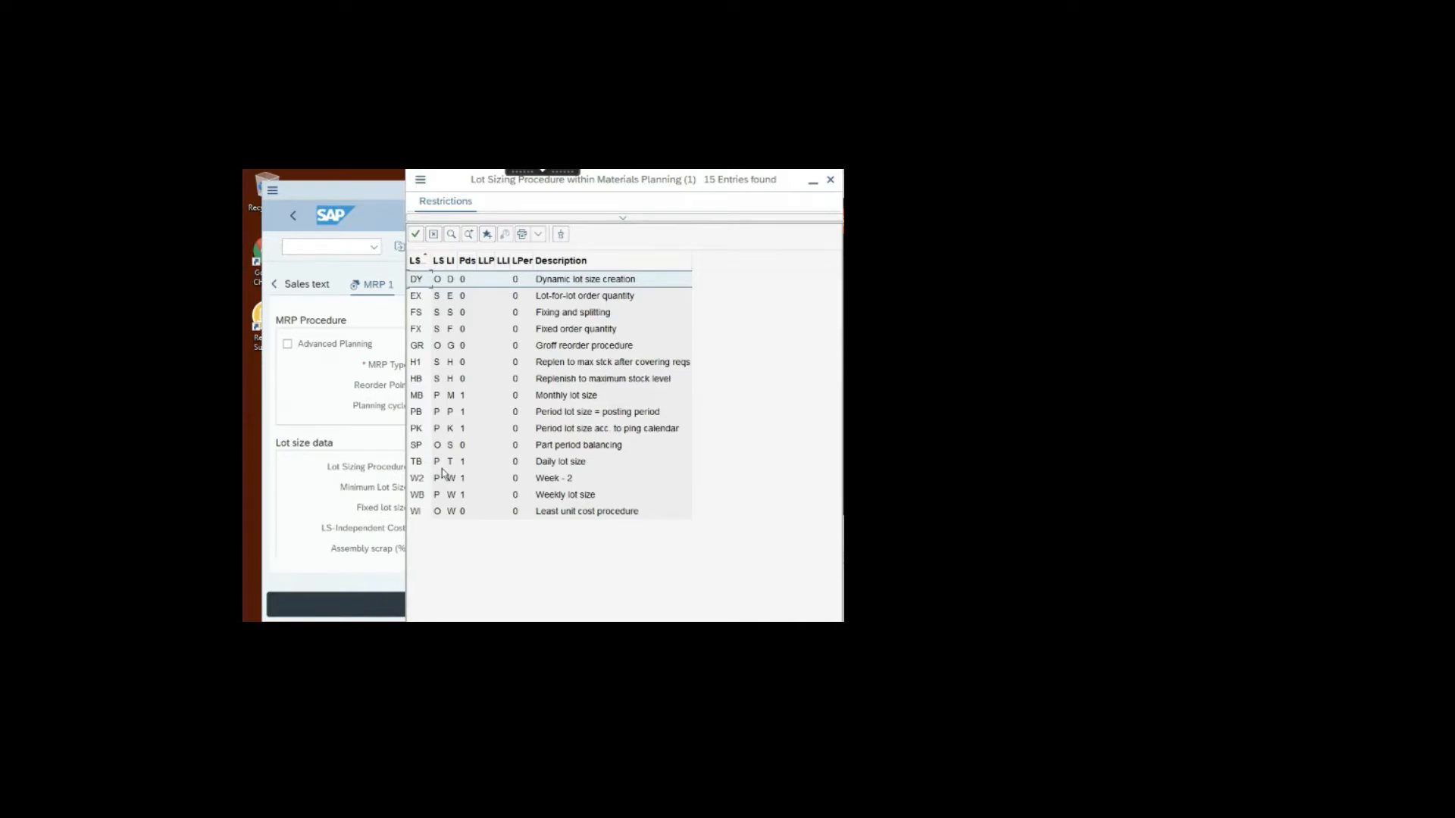
{"action": "double_click", "coordinate": [580, 301]}
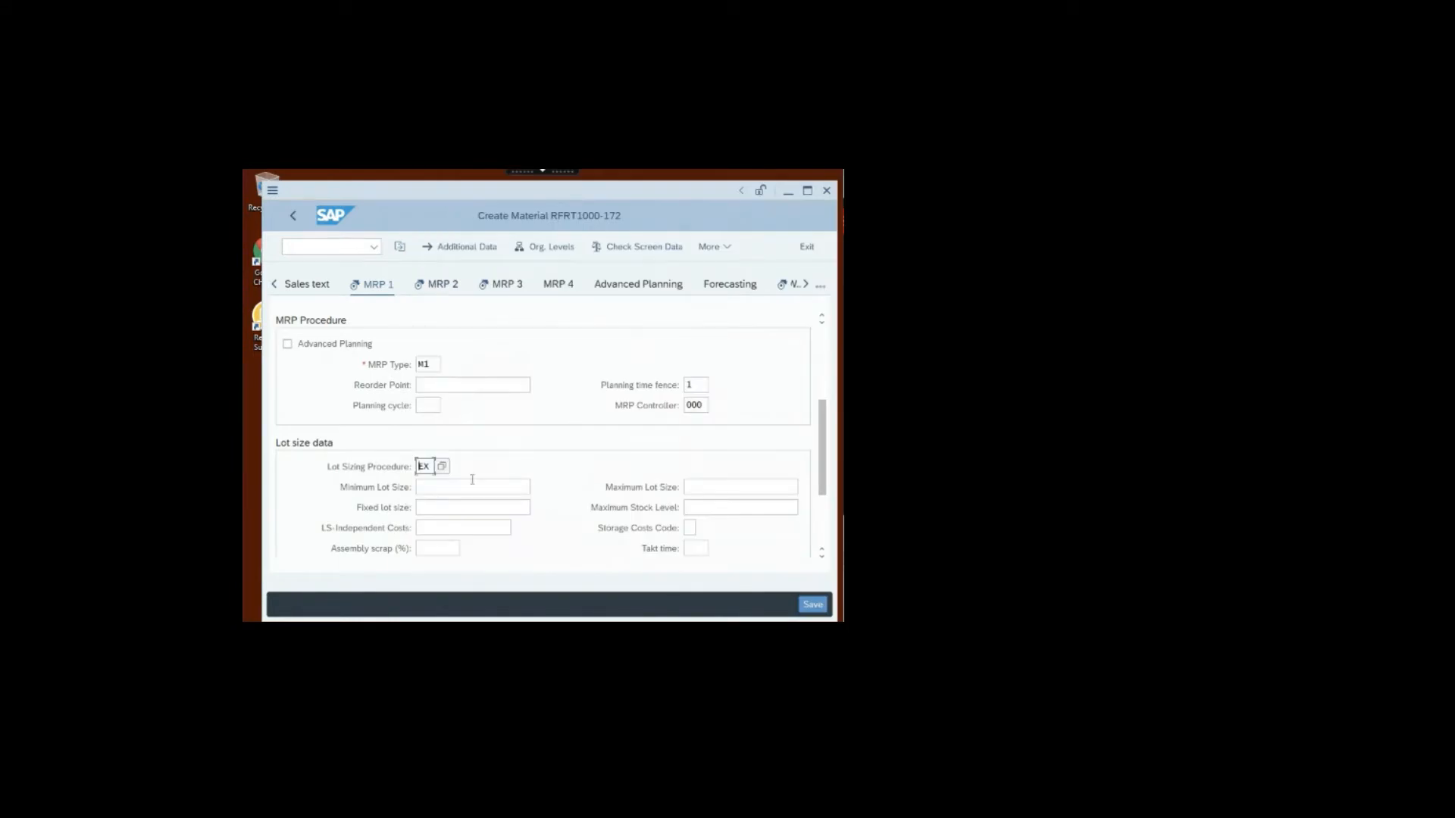
{"action": "left_click", "coordinate": [447, 487]}
{"action": "type", "text": "10"}
{"action": "left_click", "coordinate": [711, 489]}
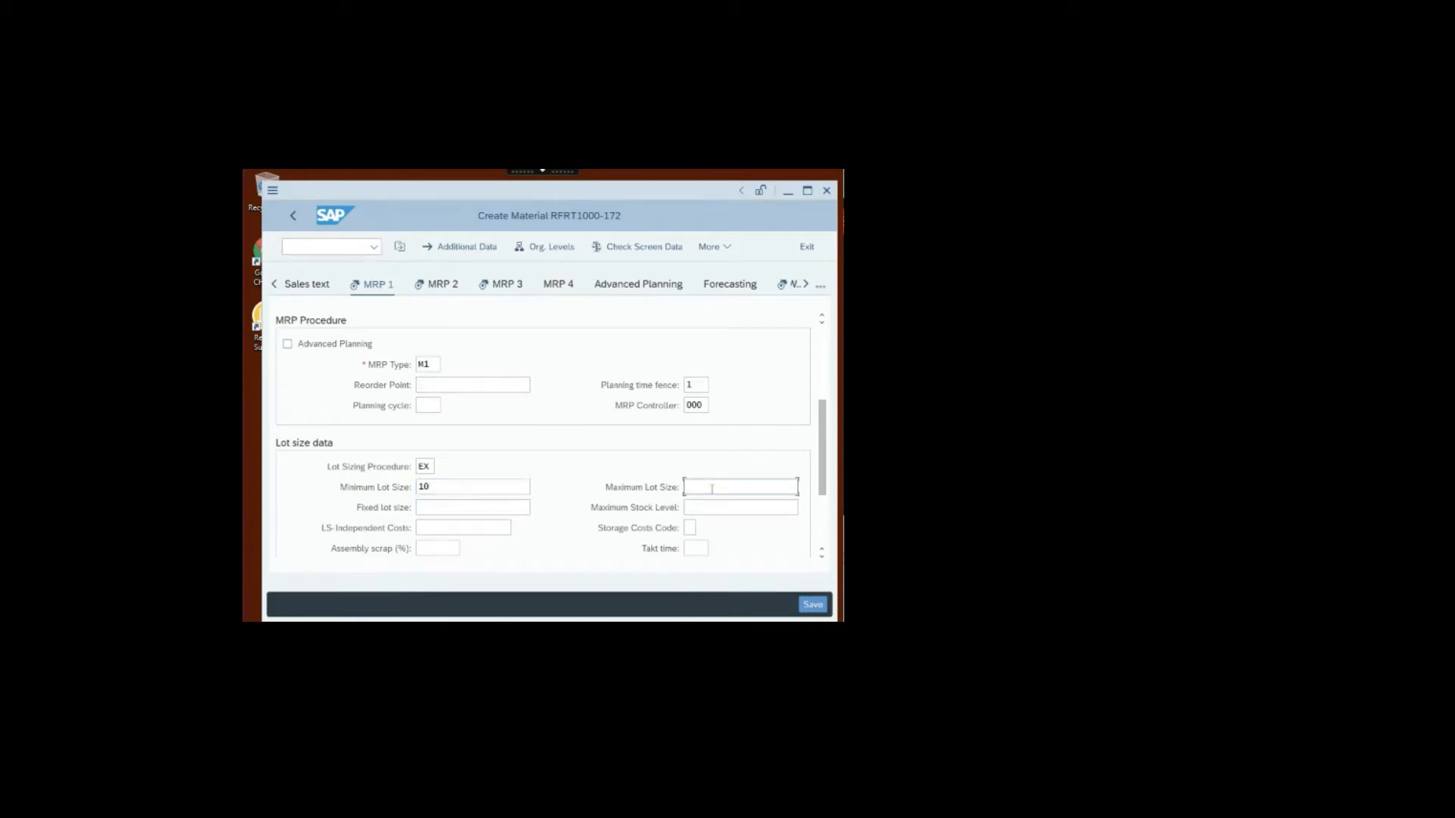
Step: In the MRP 2 view, choose procurement type X (Both procurement types)
{"action": "left_click", "coordinate": [443, 285]}
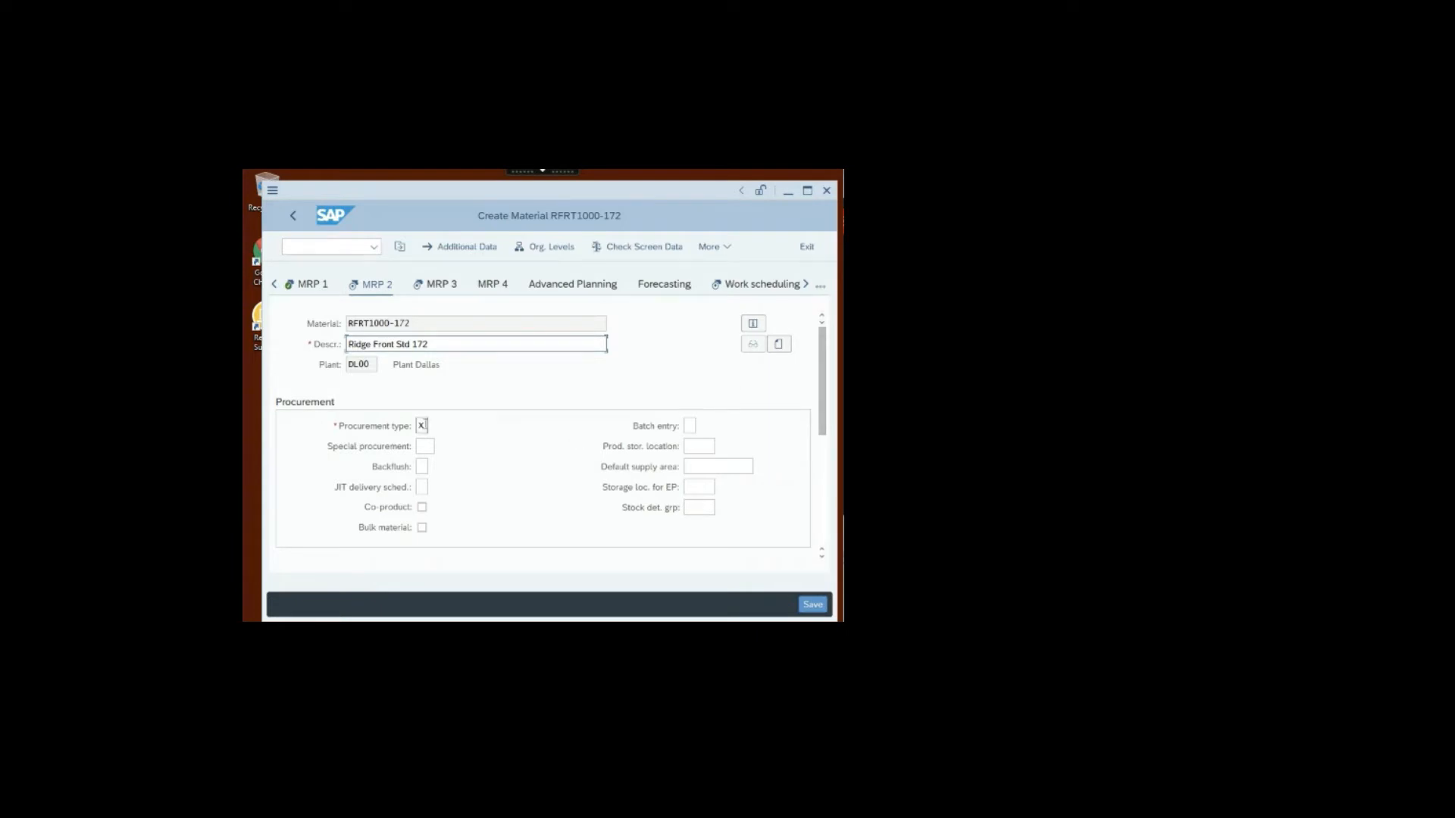
{"action": "left_click", "coordinate": [424, 425]}
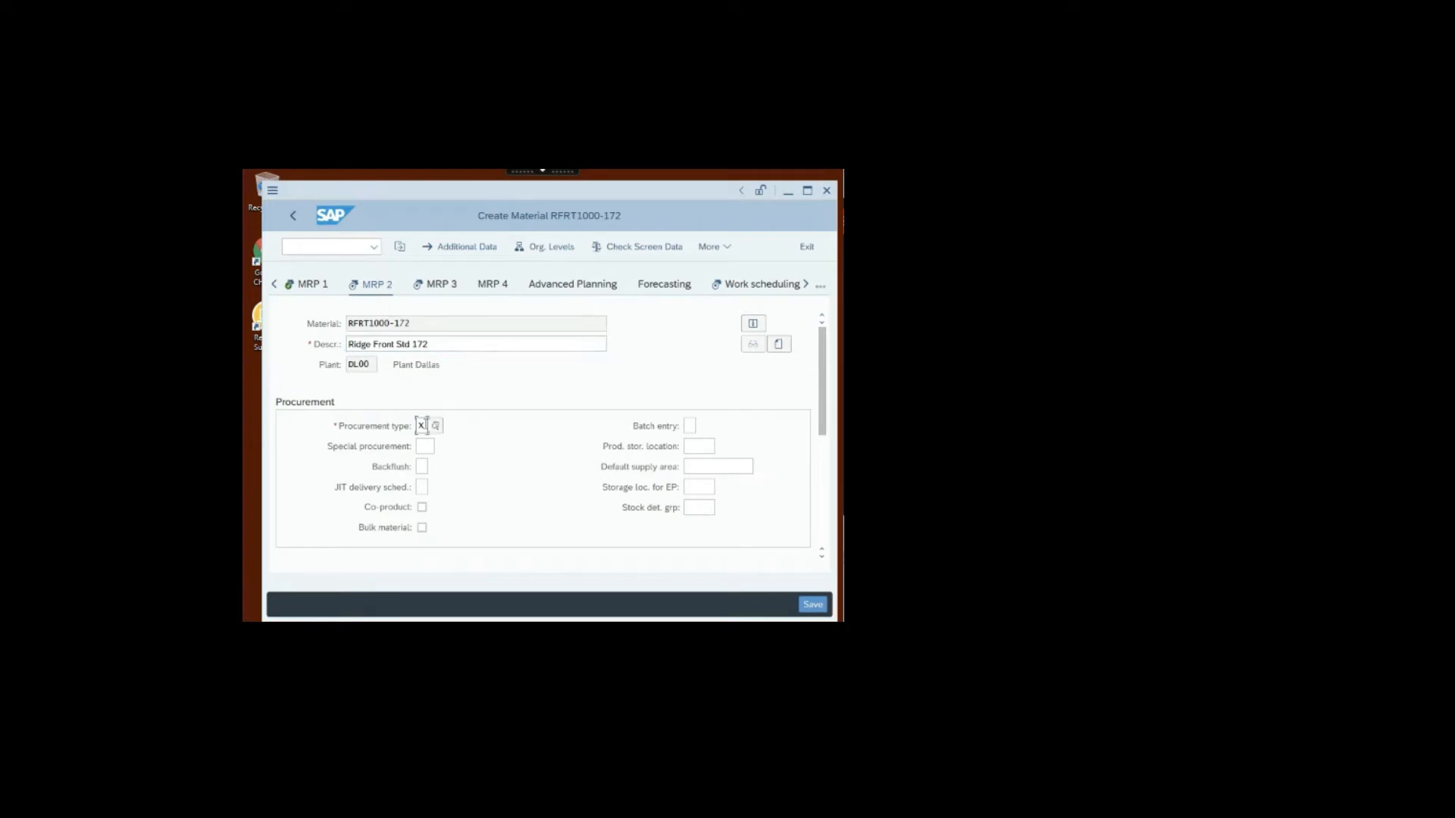
{"action": "left_click", "coordinate": [438, 427]}
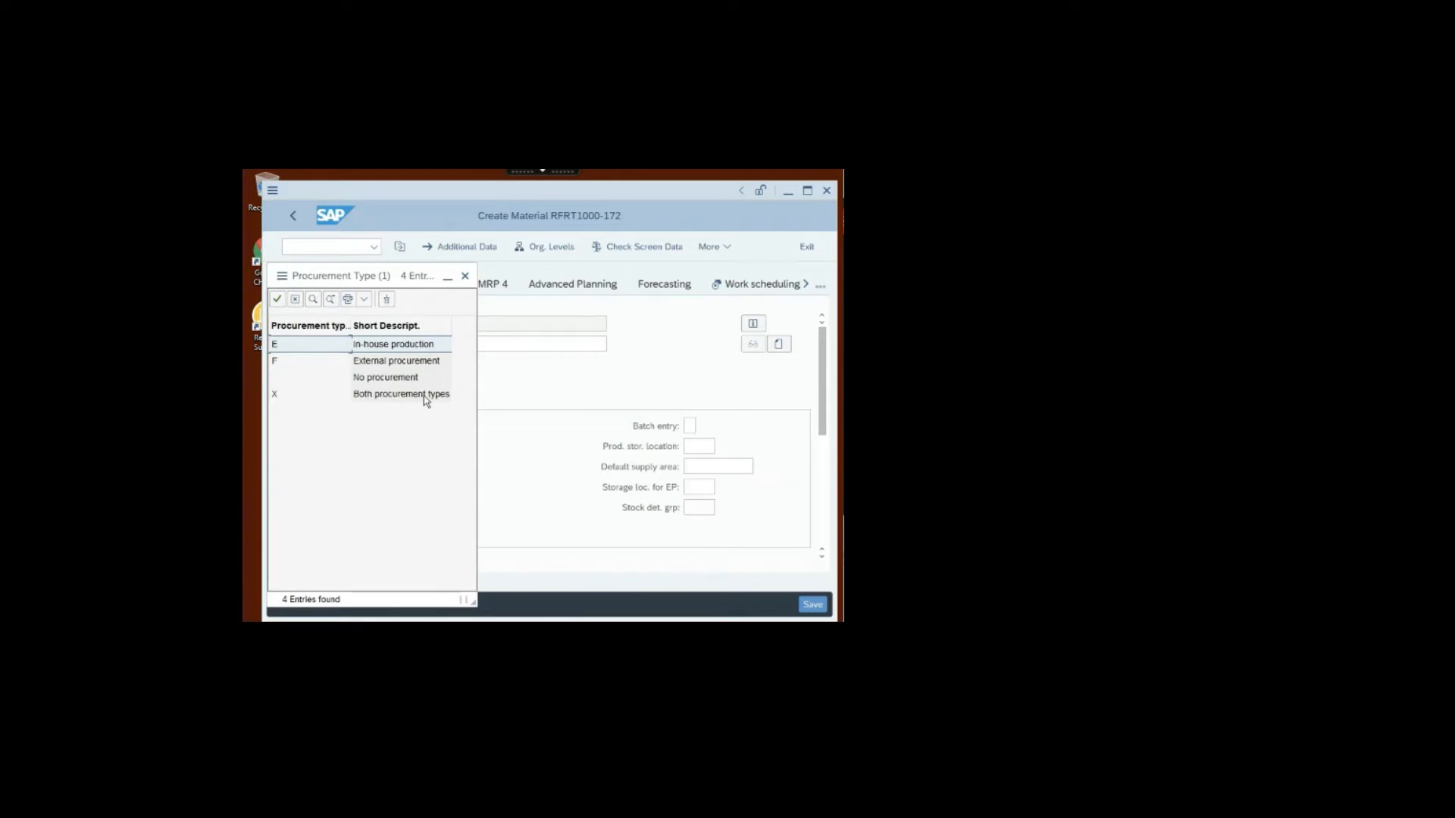
{"action": "double_click", "coordinate": [425, 396]}
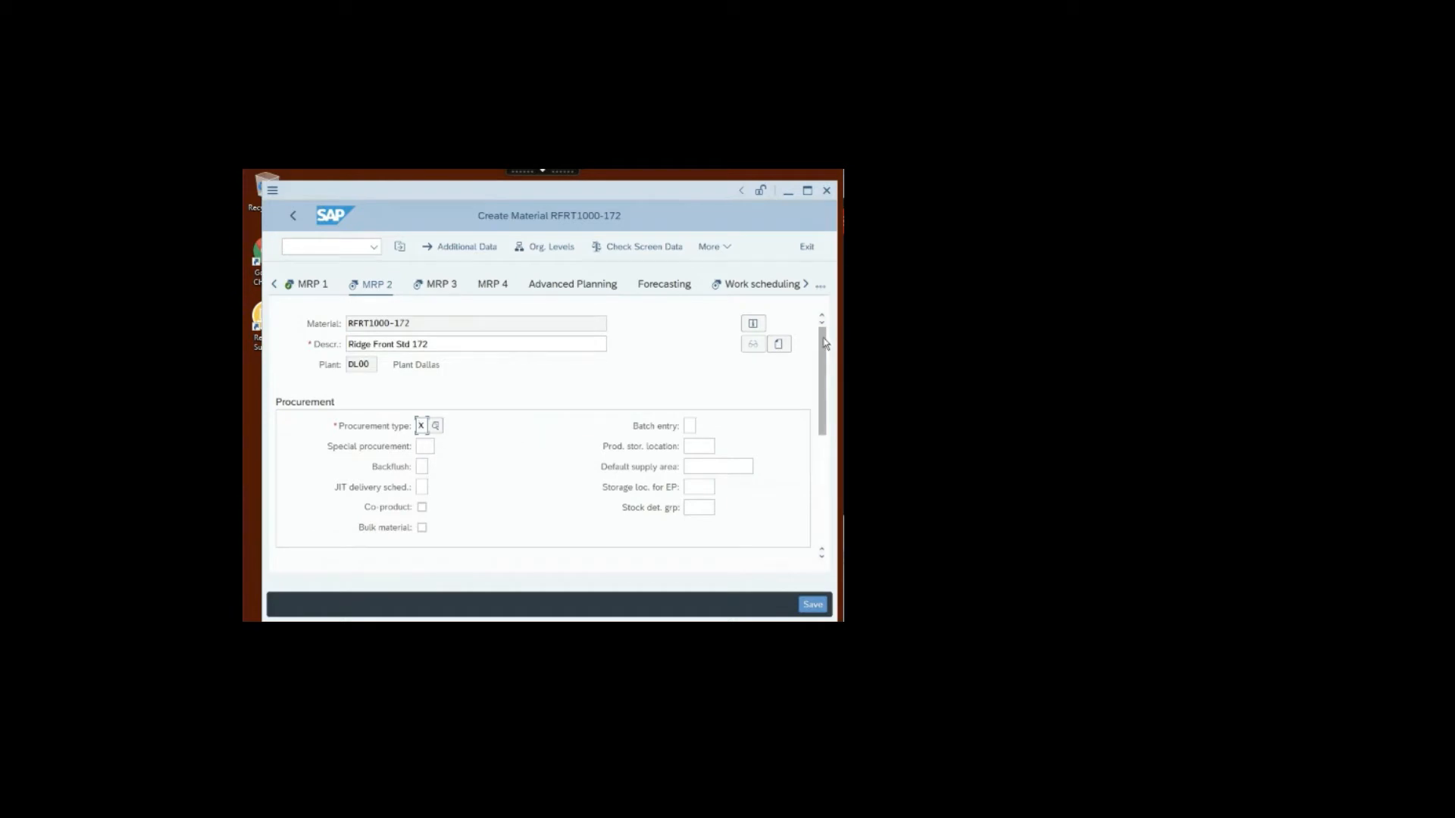
Step: In the scheduling data, set the in-house production time to 1 day and the scheduling margin key to 001
{"action": "left_click_drag", "start_coordinate": [825, 343], "coordinate": [825, 402]}
{"action": "left_click", "coordinate": [428, 468]}
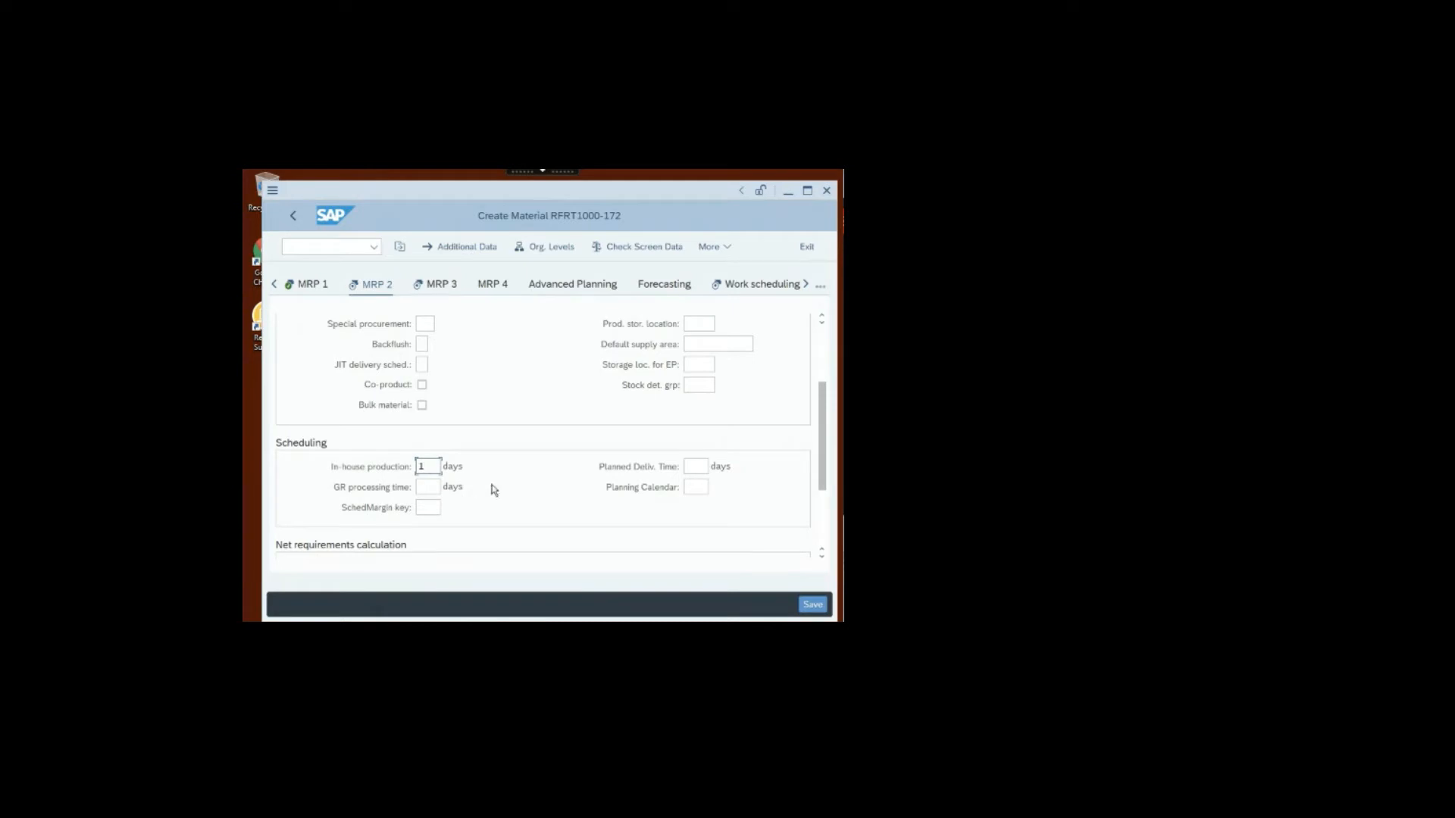
{"action": "left_click", "coordinate": [436, 507]}
{"action": "left_click", "coordinate": [449, 507]}
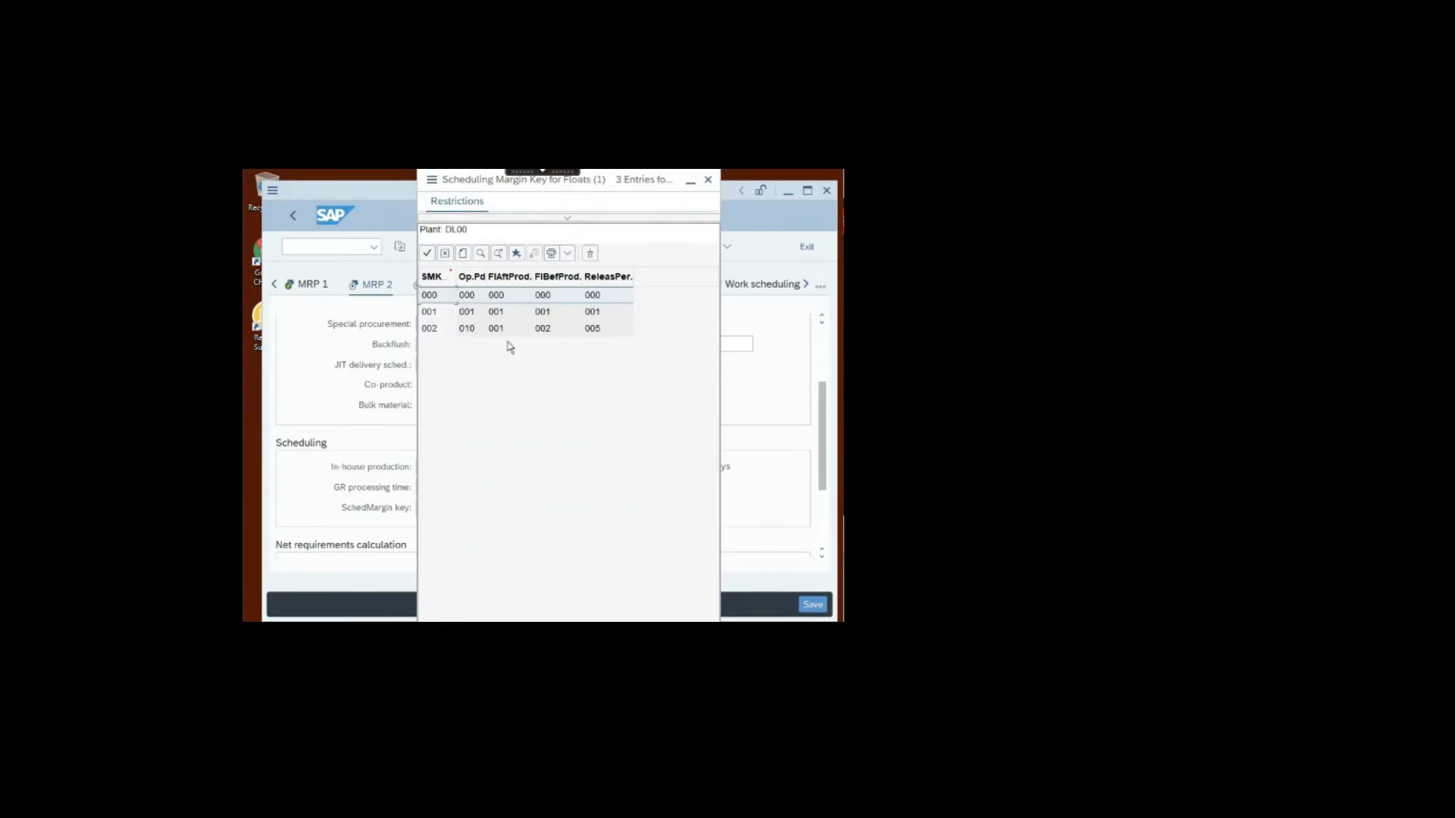
{"action": "double_click", "coordinate": [472, 312]}
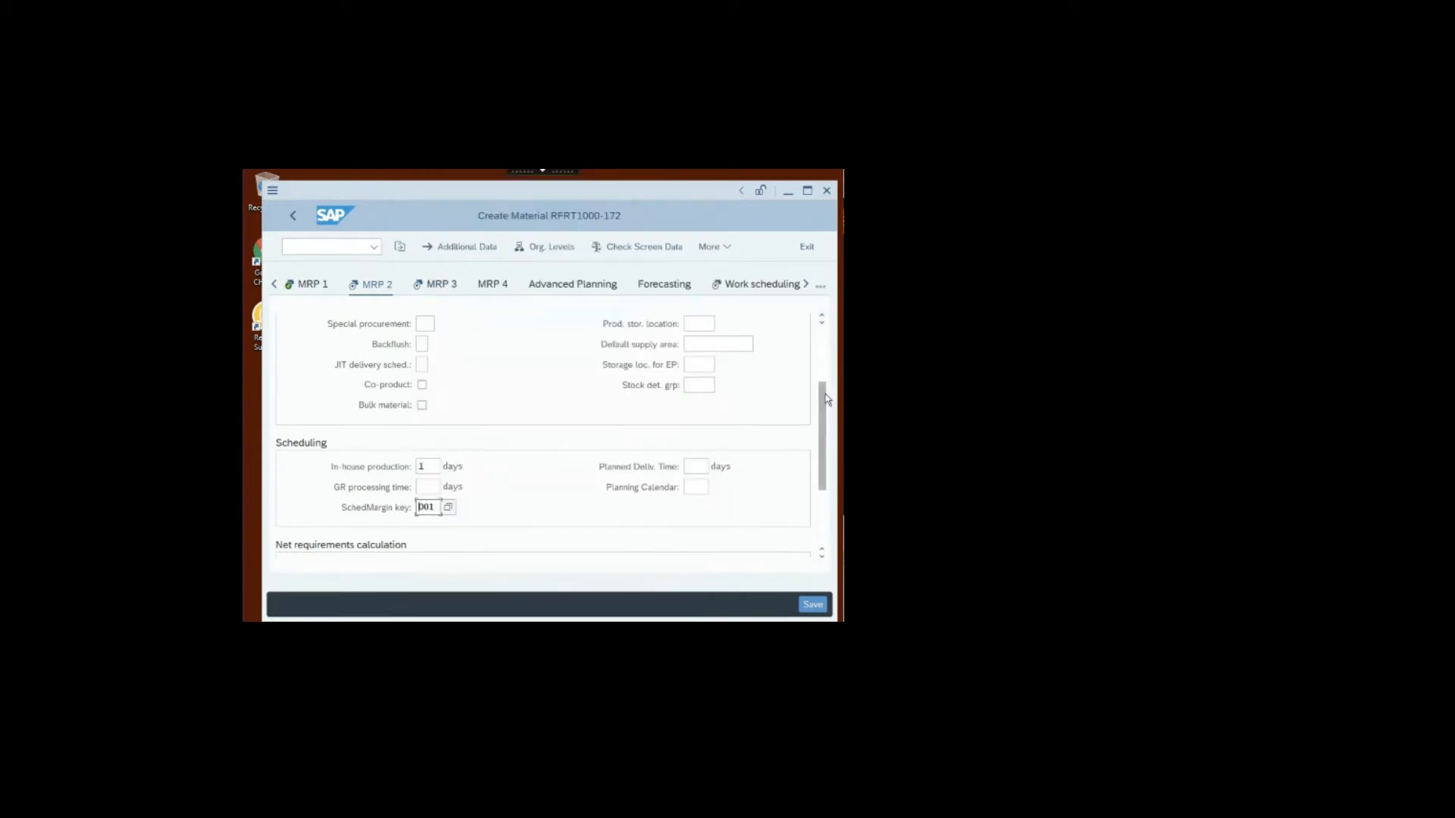
Step: In the net requirements calculation, set the safety stock to 100
{"action": "left_click_drag", "start_coordinate": [826, 400], "coordinate": [828, 476]}
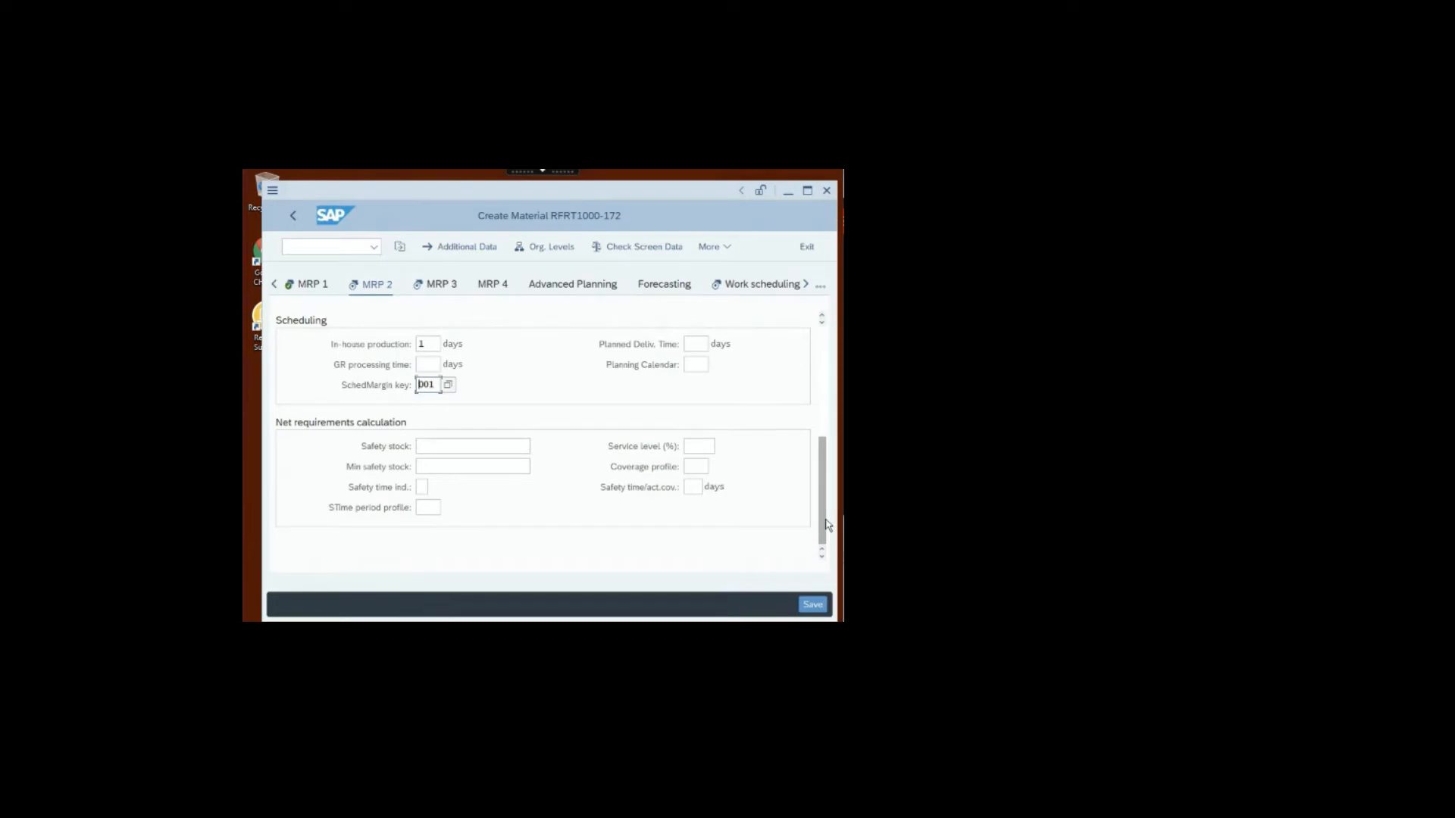
{"action": "left_click", "coordinate": [467, 447]}
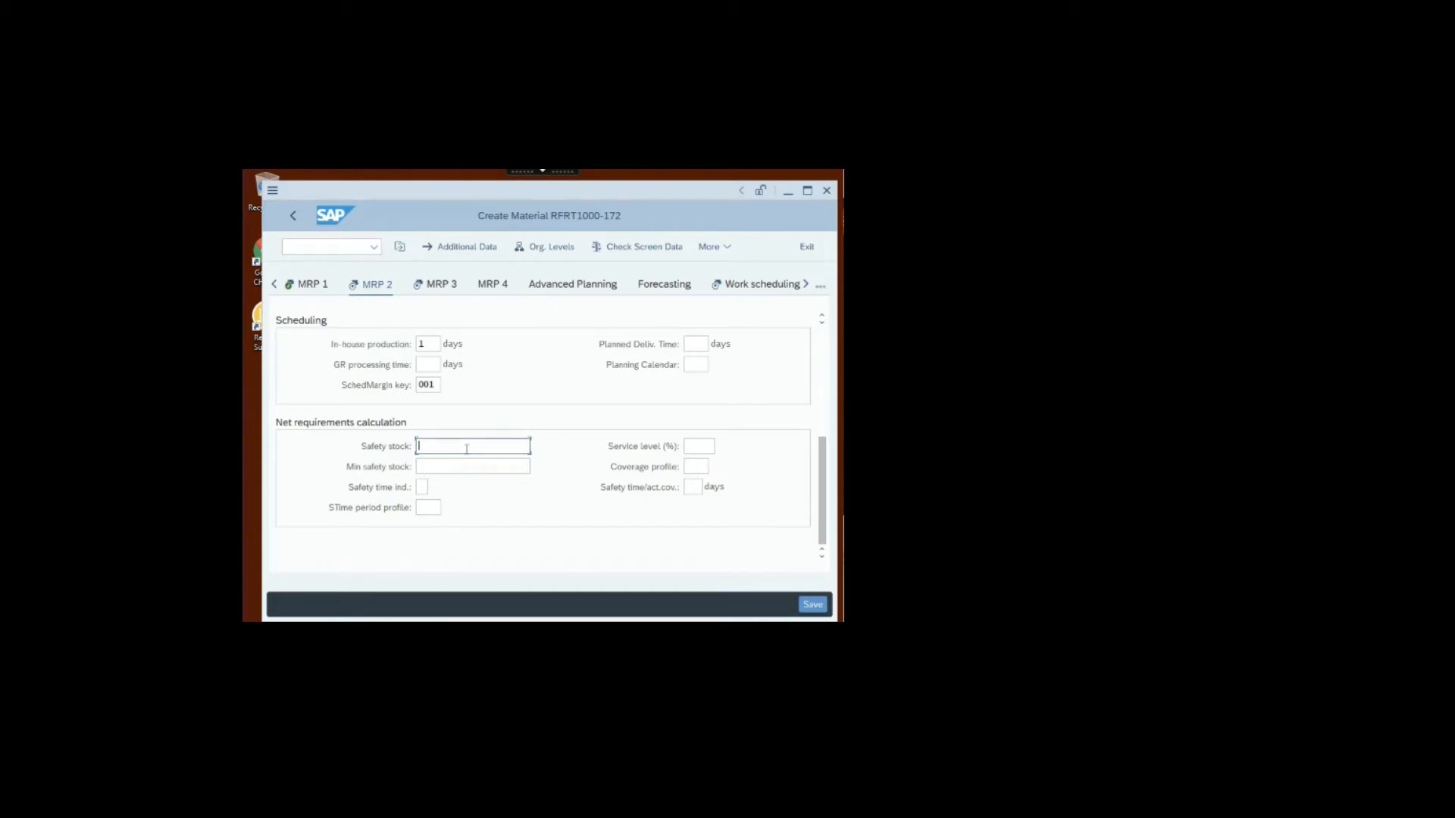
{"action": "type", "text": "100"}
Step: In the MRP 3 view, assign planning strategy group 10 (Make-to-stock production)
{"action": "left_click", "coordinate": [441, 285]}
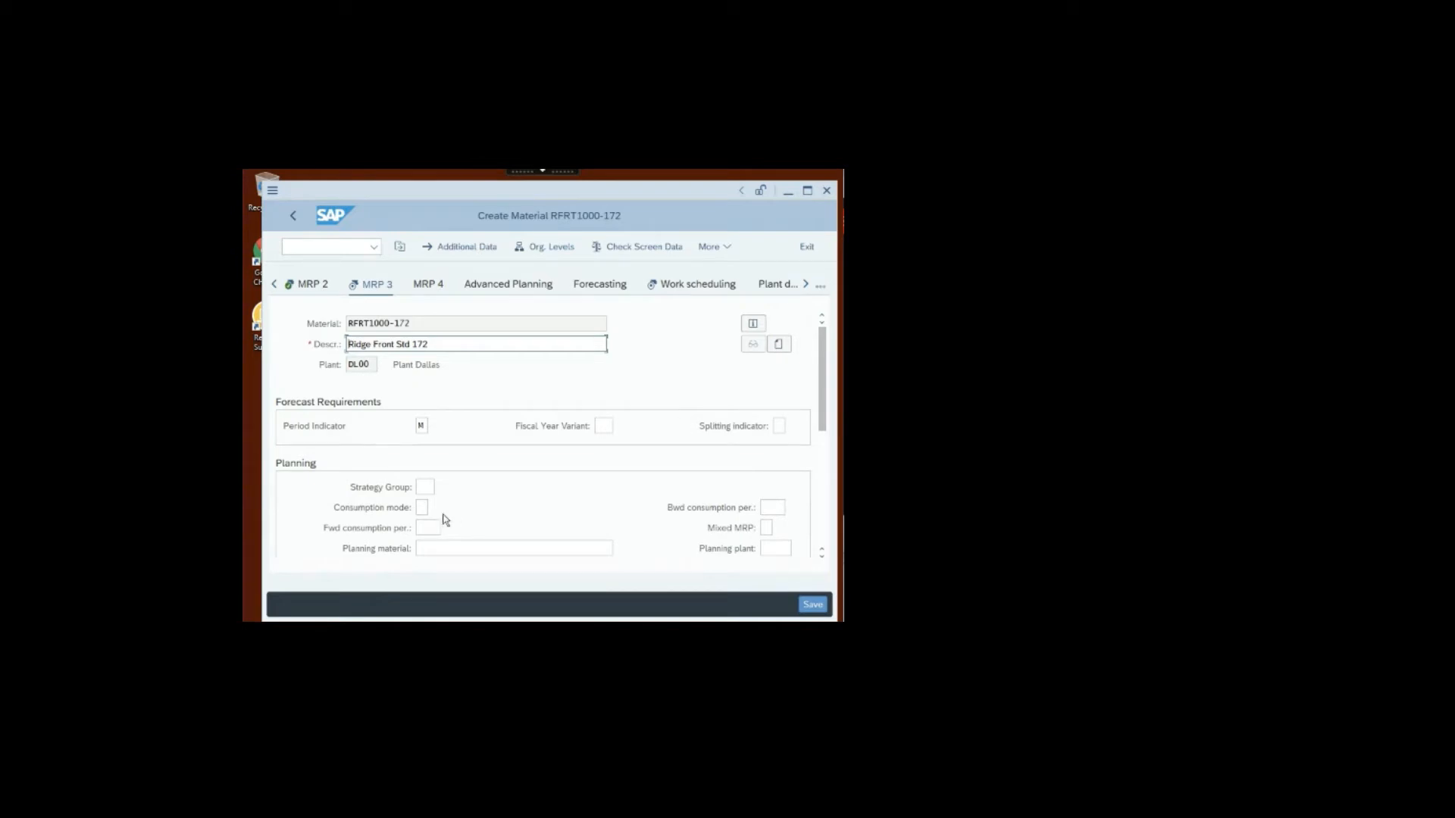
{"action": "left_click", "coordinate": [422, 487]}
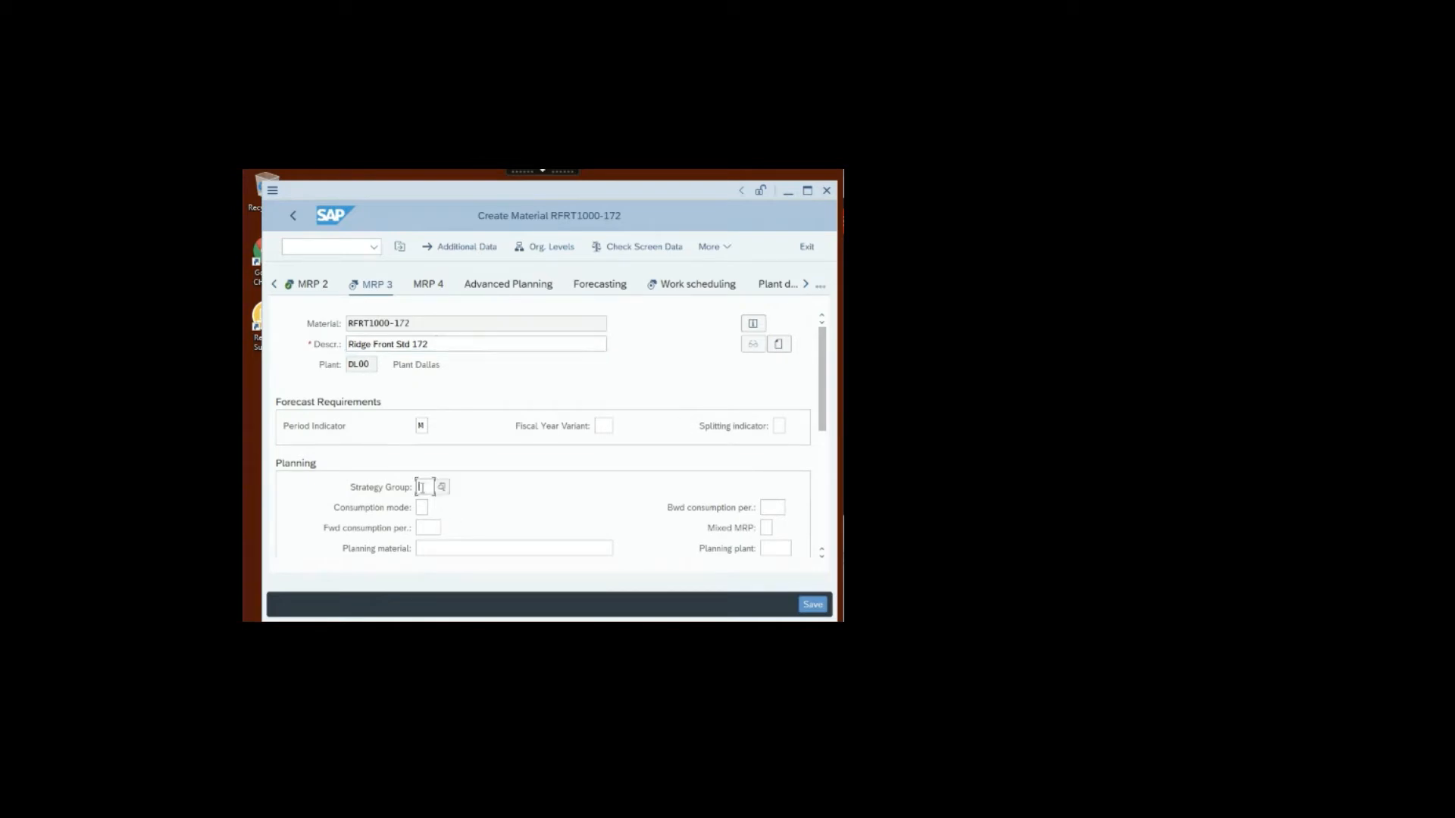
{"action": "left_click", "coordinate": [442, 487]}
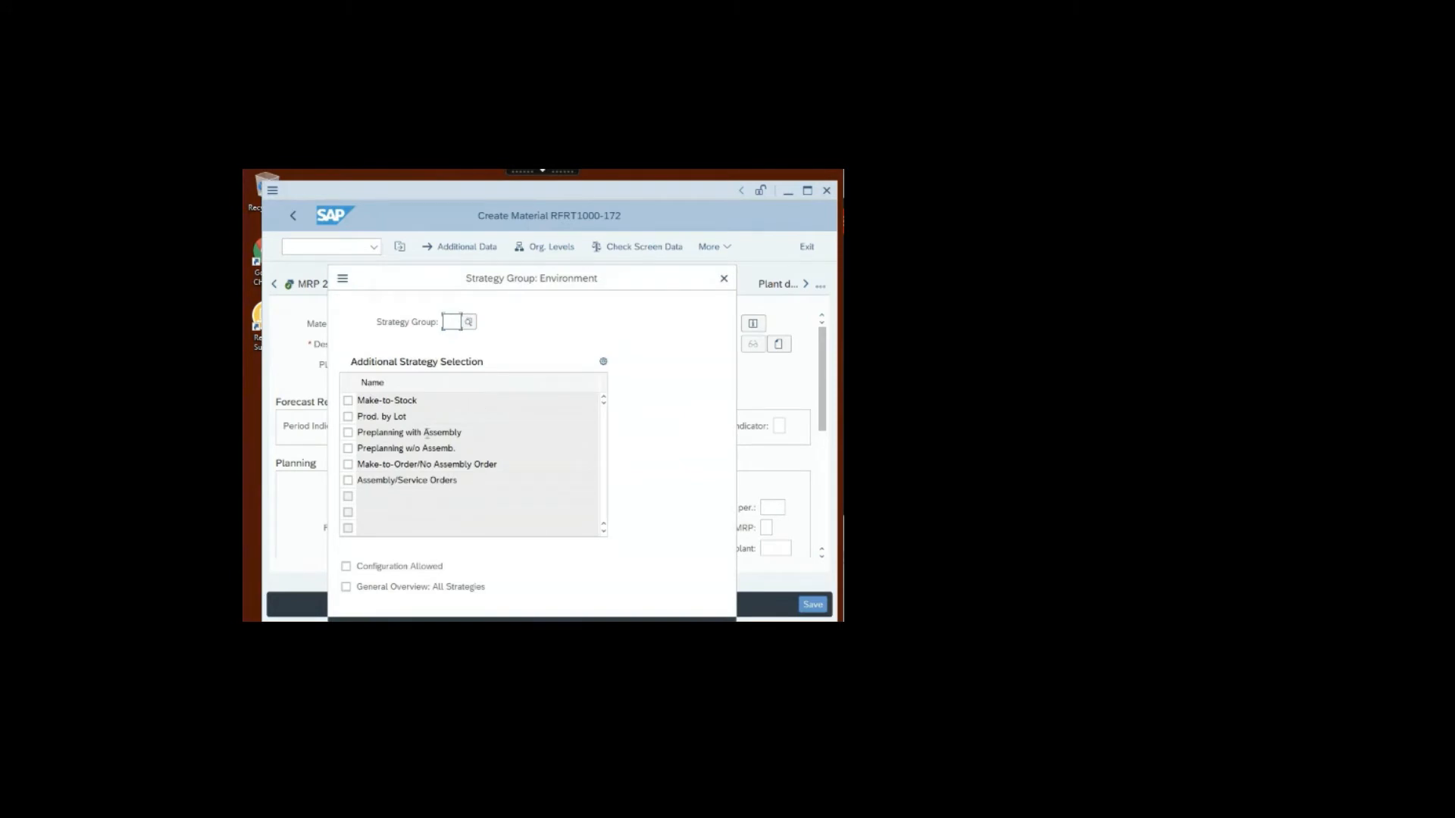
{"action": "left_click", "coordinate": [469, 323]}
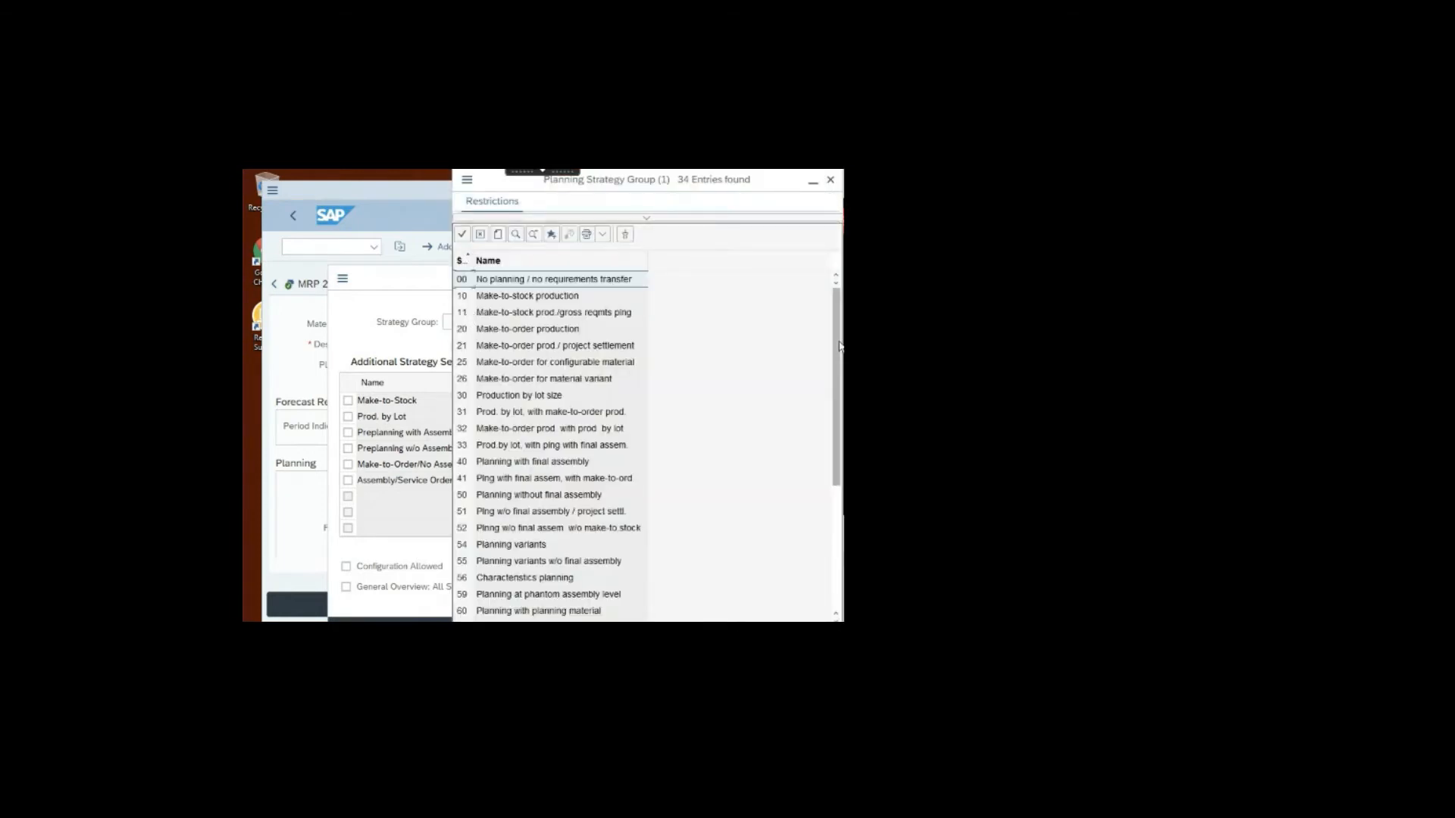
{"action": "double_click", "coordinate": [546, 297]}
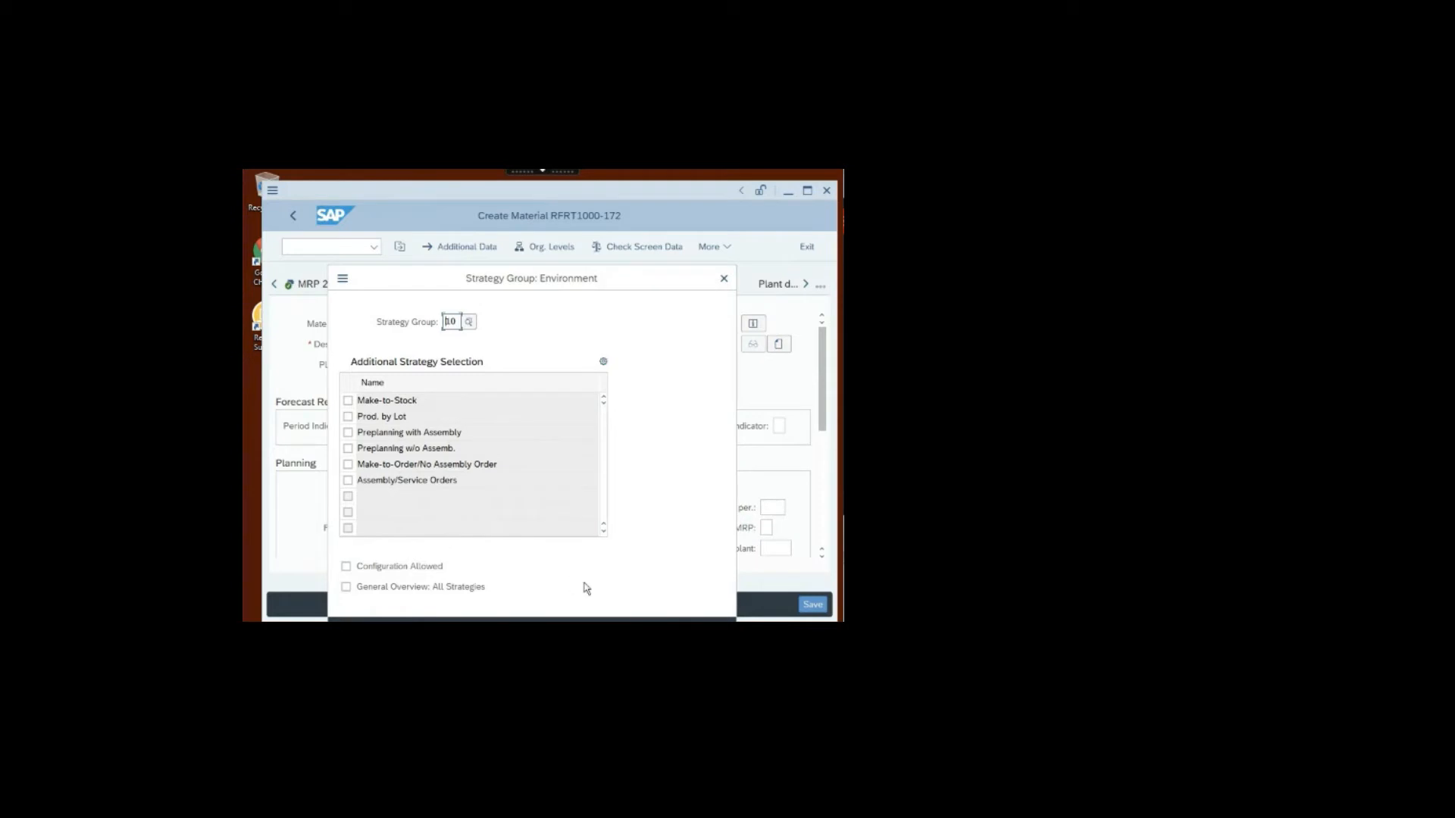
{"action": "key", "text": "Return"}
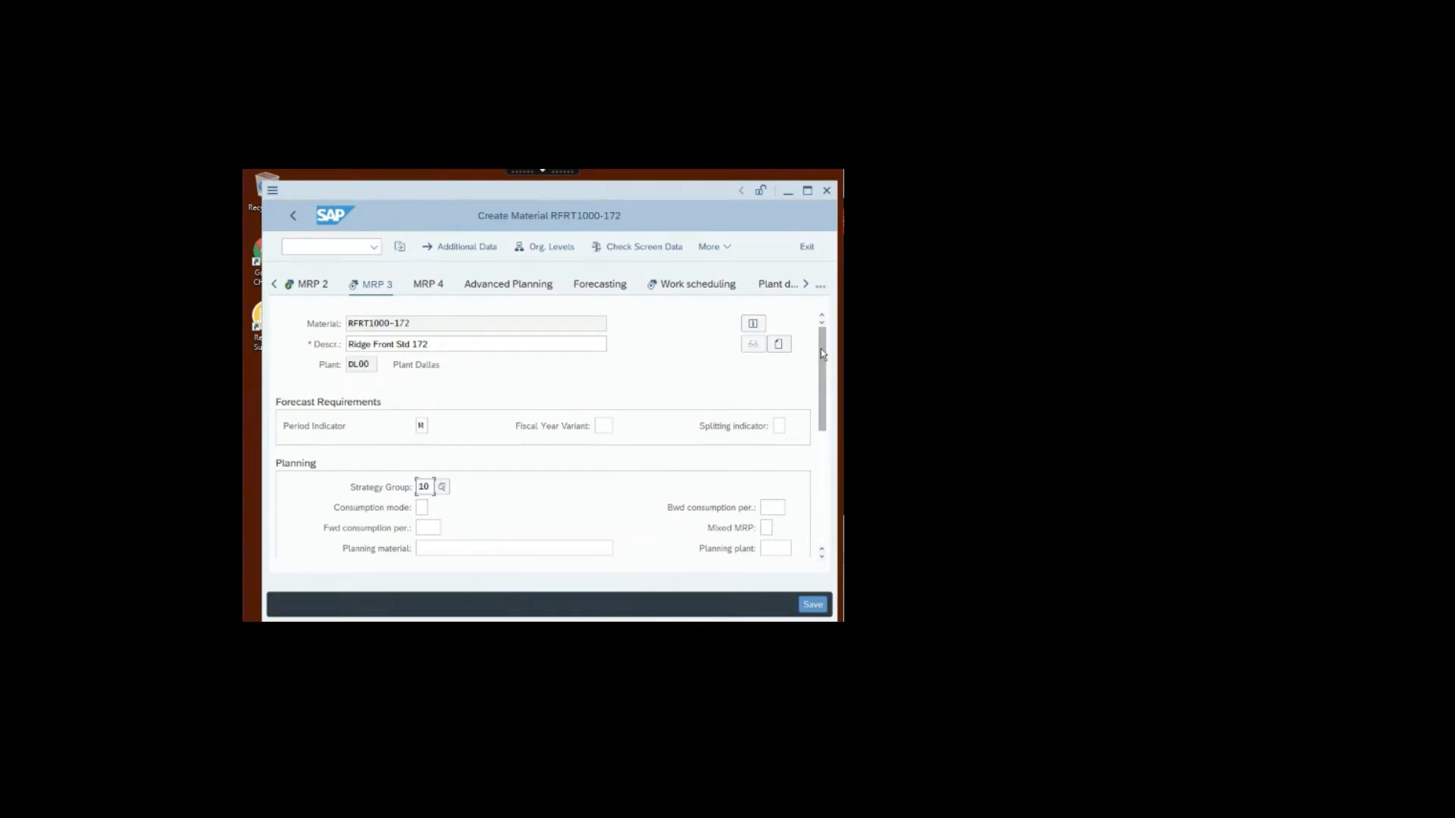
Step: Set the availability check to 02 (Individ.requirements) in the MRP 3 view
{"action": "left_click_drag", "start_coordinate": [822, 352], "coordinate": [832, 461]}
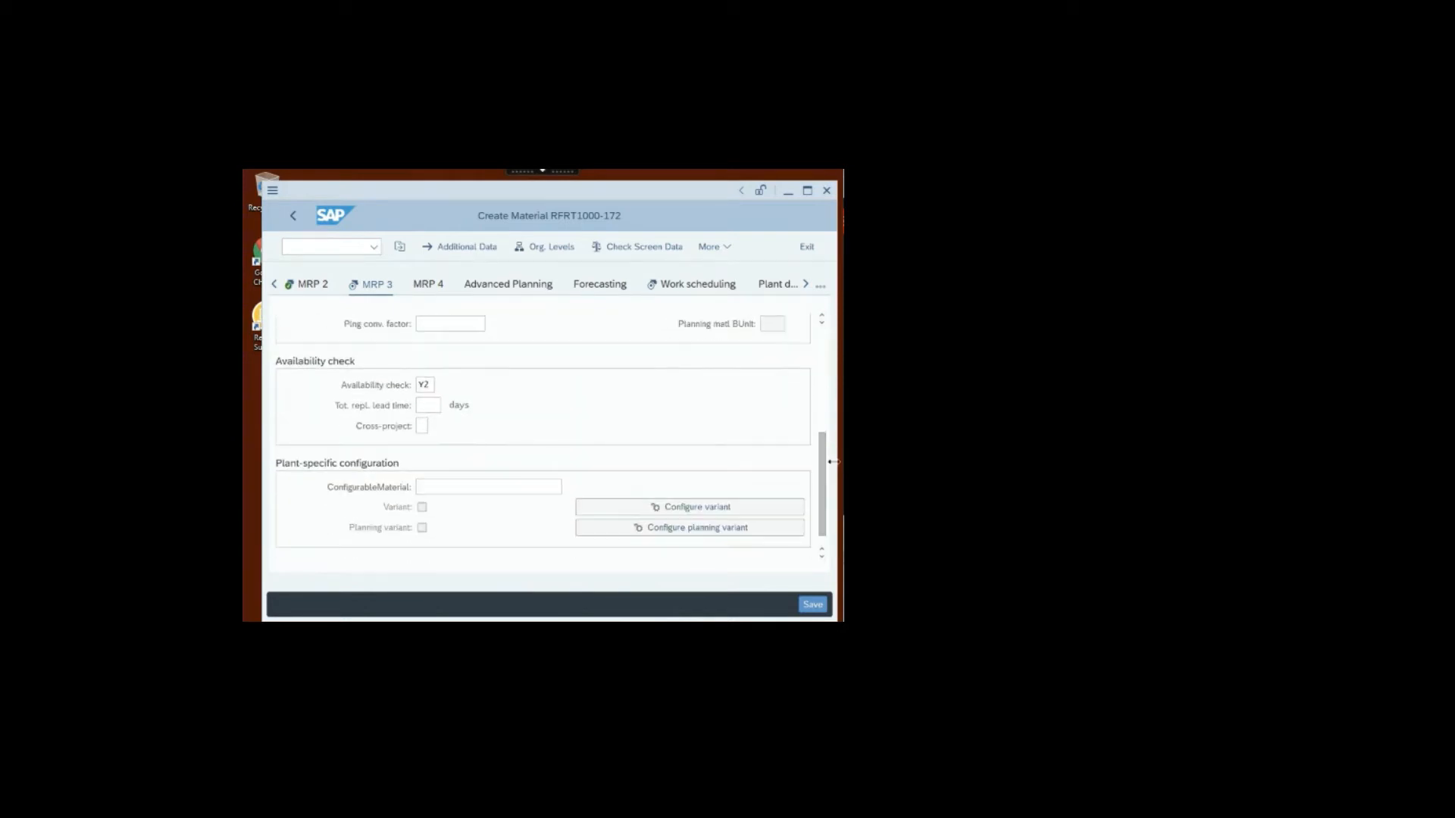
{"action": "scroll", "coordinate": [824, 522], "scroll_direction": "down", "scroll_amount": 1}
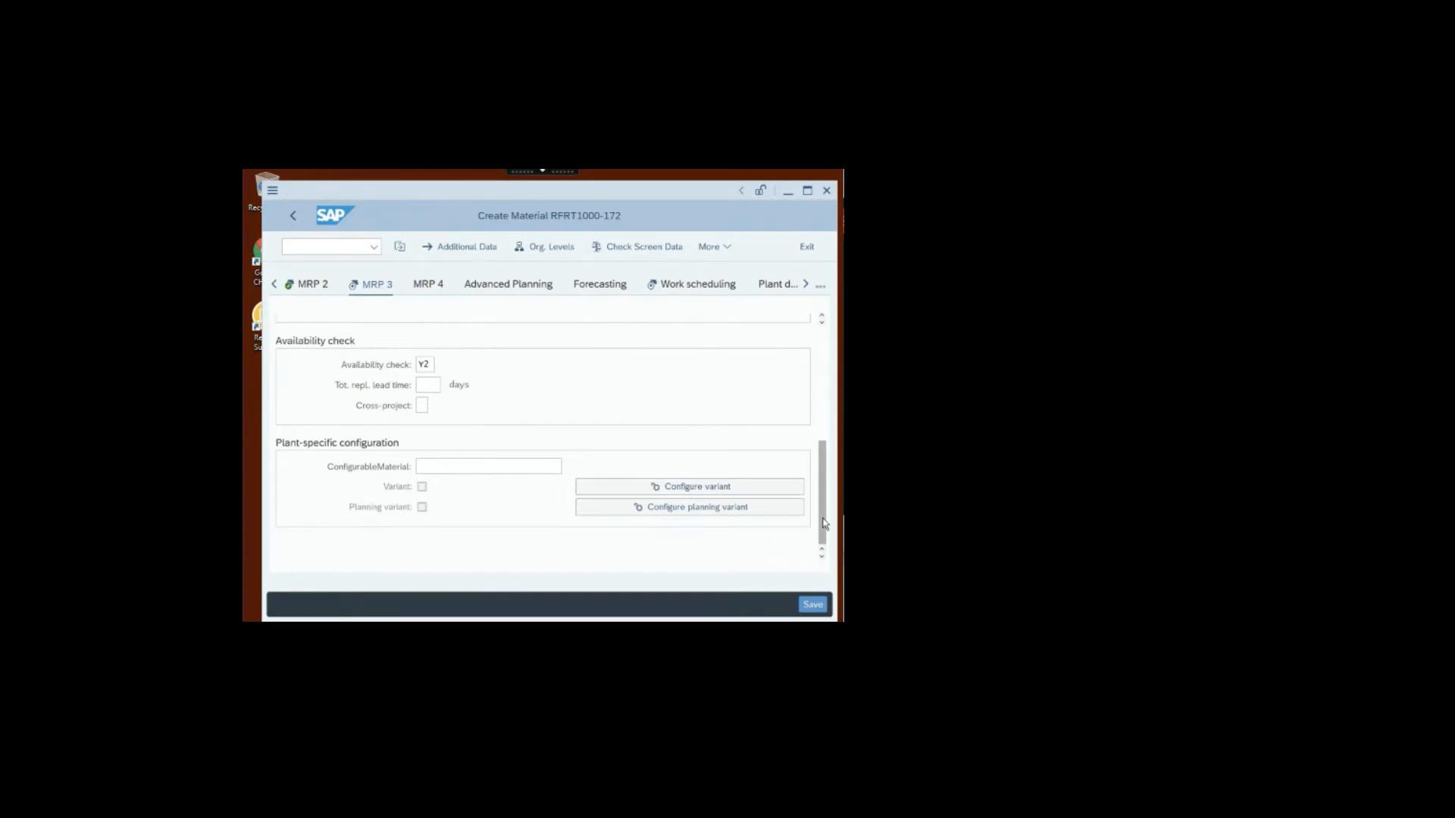
{"action": "left_click", "coordinate": [429, 365]}
{"action": "left_click", "coordinate": [443, 365]}
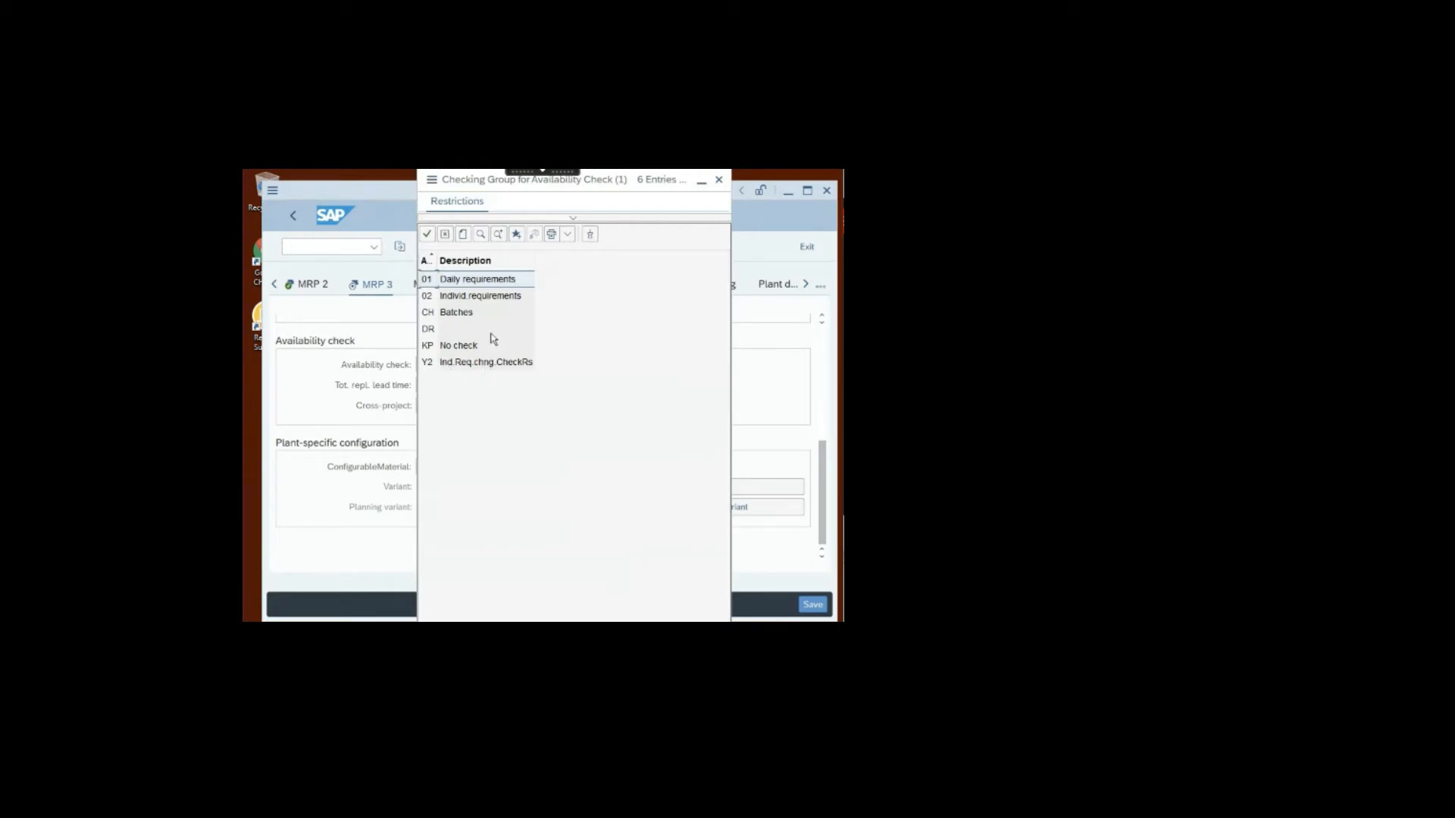
{"action": "double_click", "coordinate": [501, 296]}
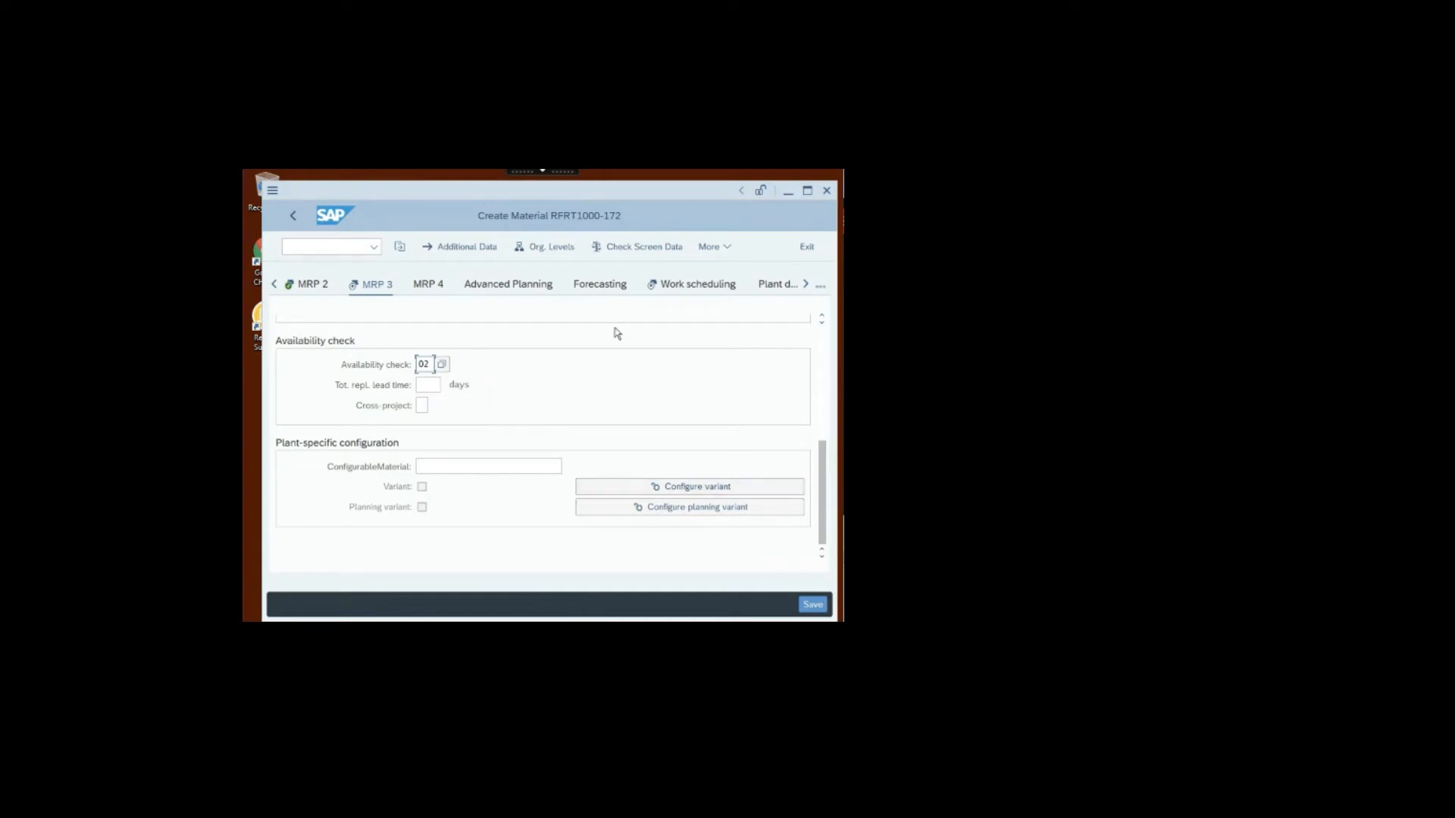
Step: In the Work scheduling view, set the production supervisor to 000 and the production scheduling profile to 10 (Release and Schedule)
{"action": "left_click", "coordinate": [685, 290]}
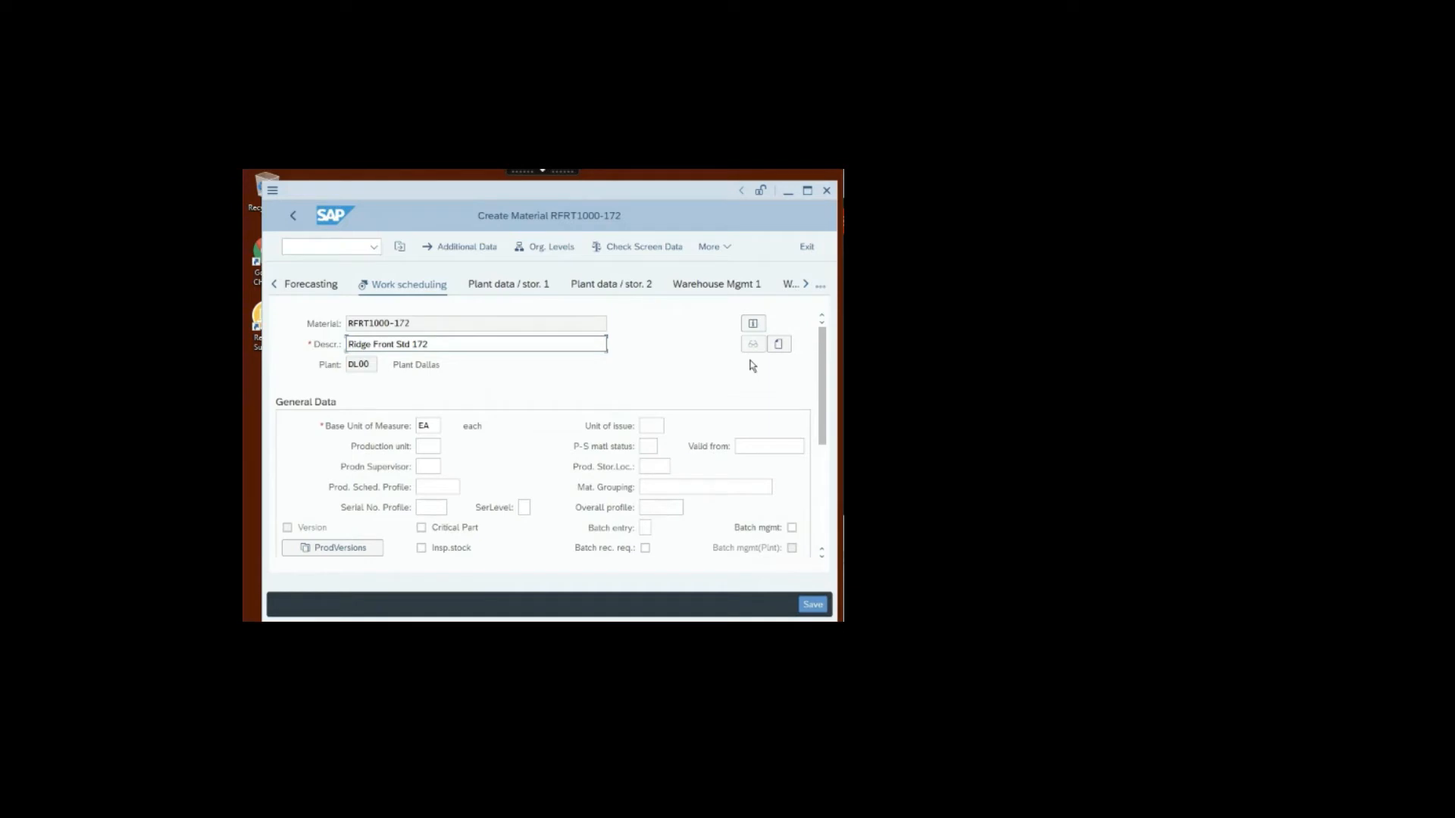
{"action": "left_click", "coordinate": [429, 465]}
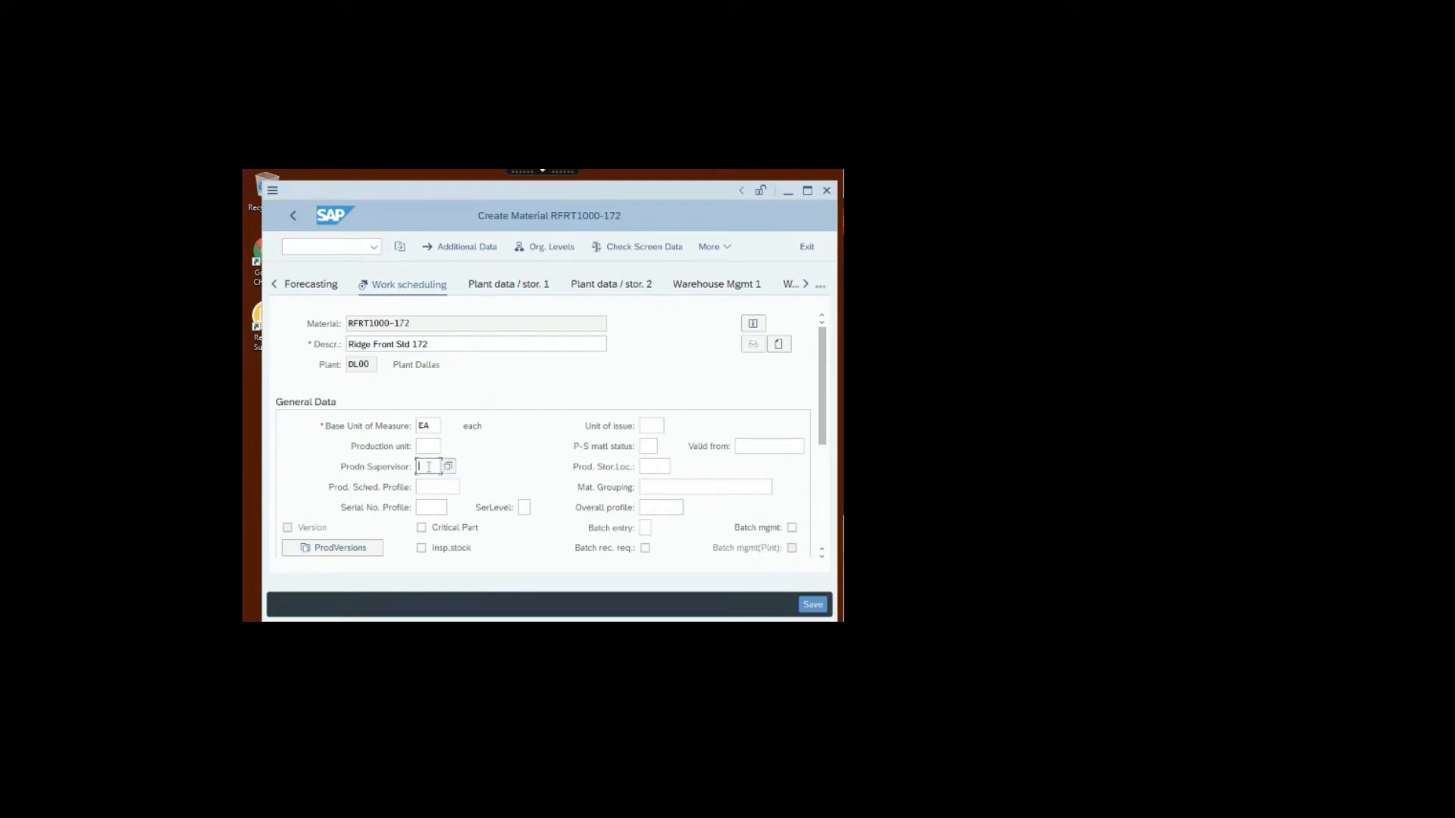
{"action": "type", "text": "000"}
{"action": "left_click", "coordinate": [450, 488]}
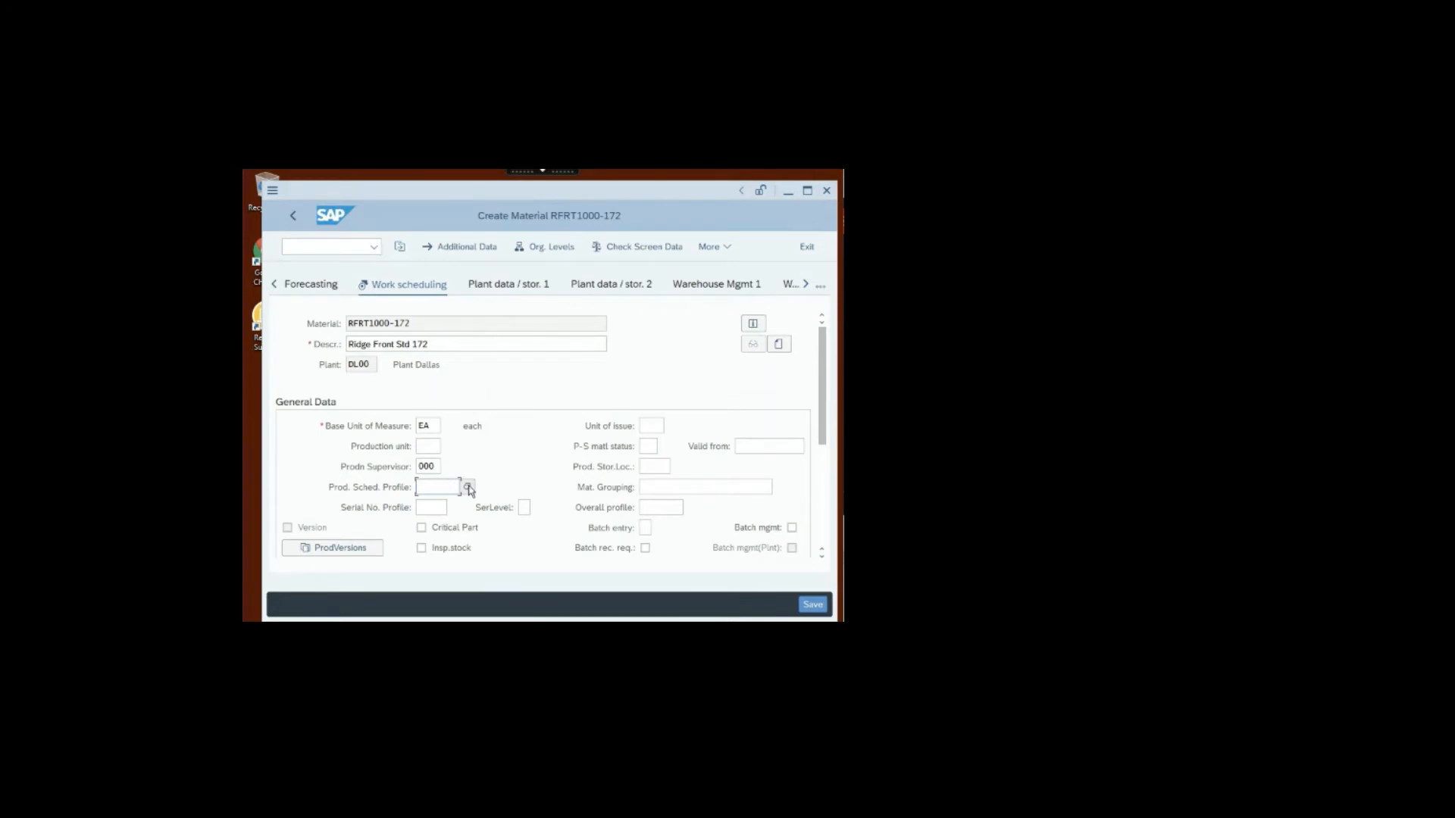
{"action": "left_click", "coordinate": [469, 488]}
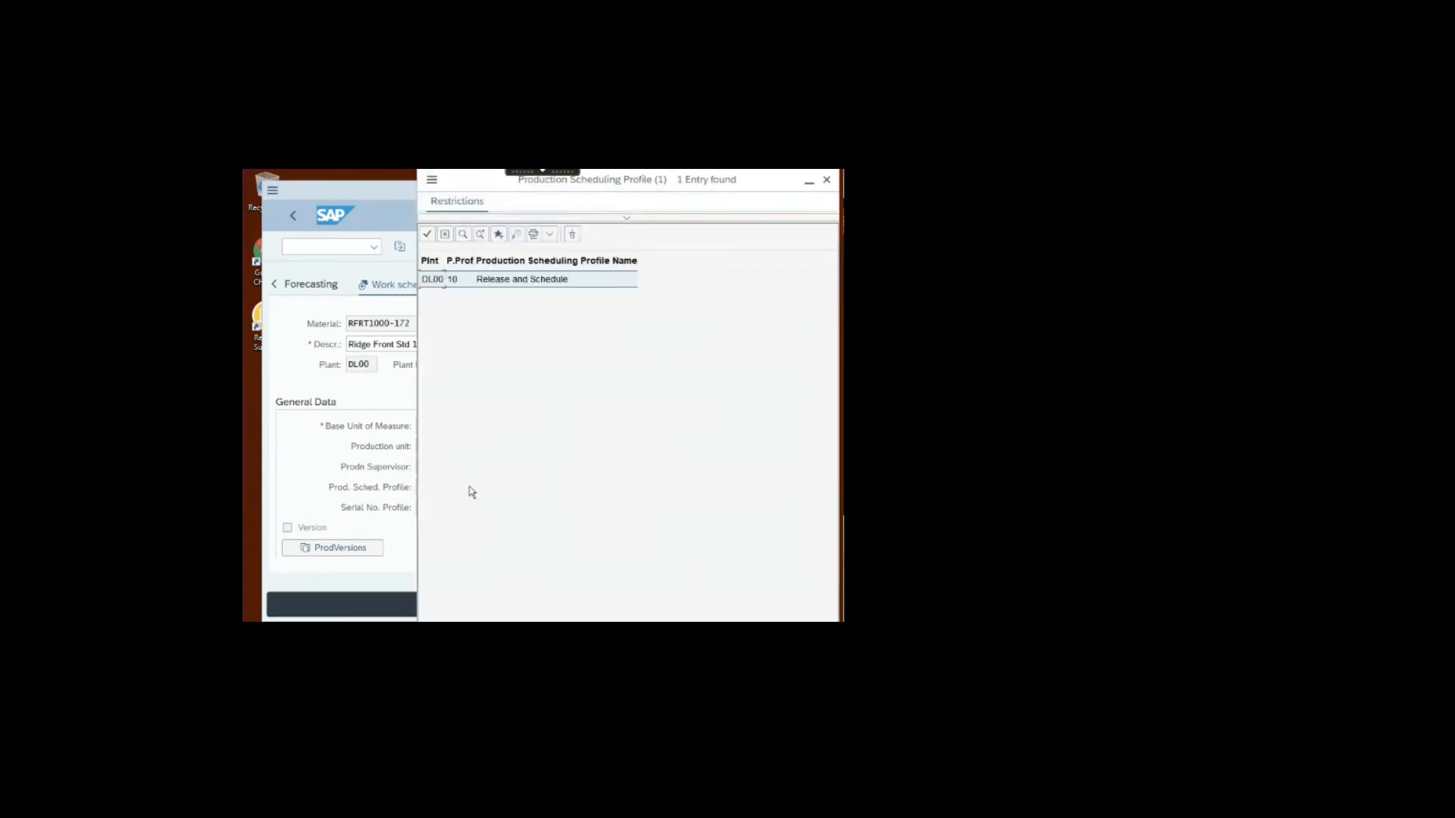
{"action": "double_click", "coordinate": [590, 280]}
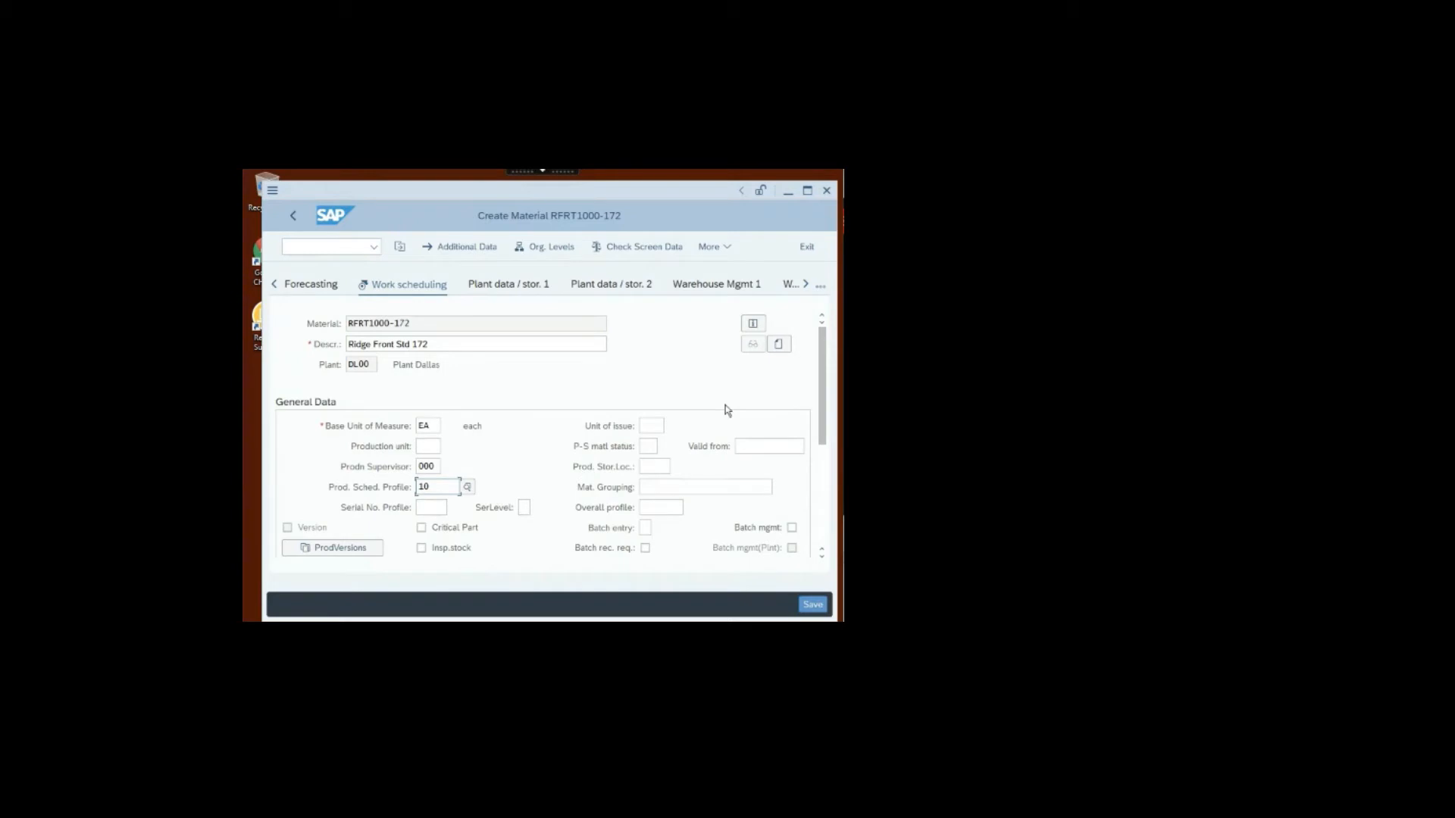
Step: Save the new material RFRT1000-172 and leave material creation for the Easy Access overview
{"action": "left_click", "coordinate": [813, 605]}
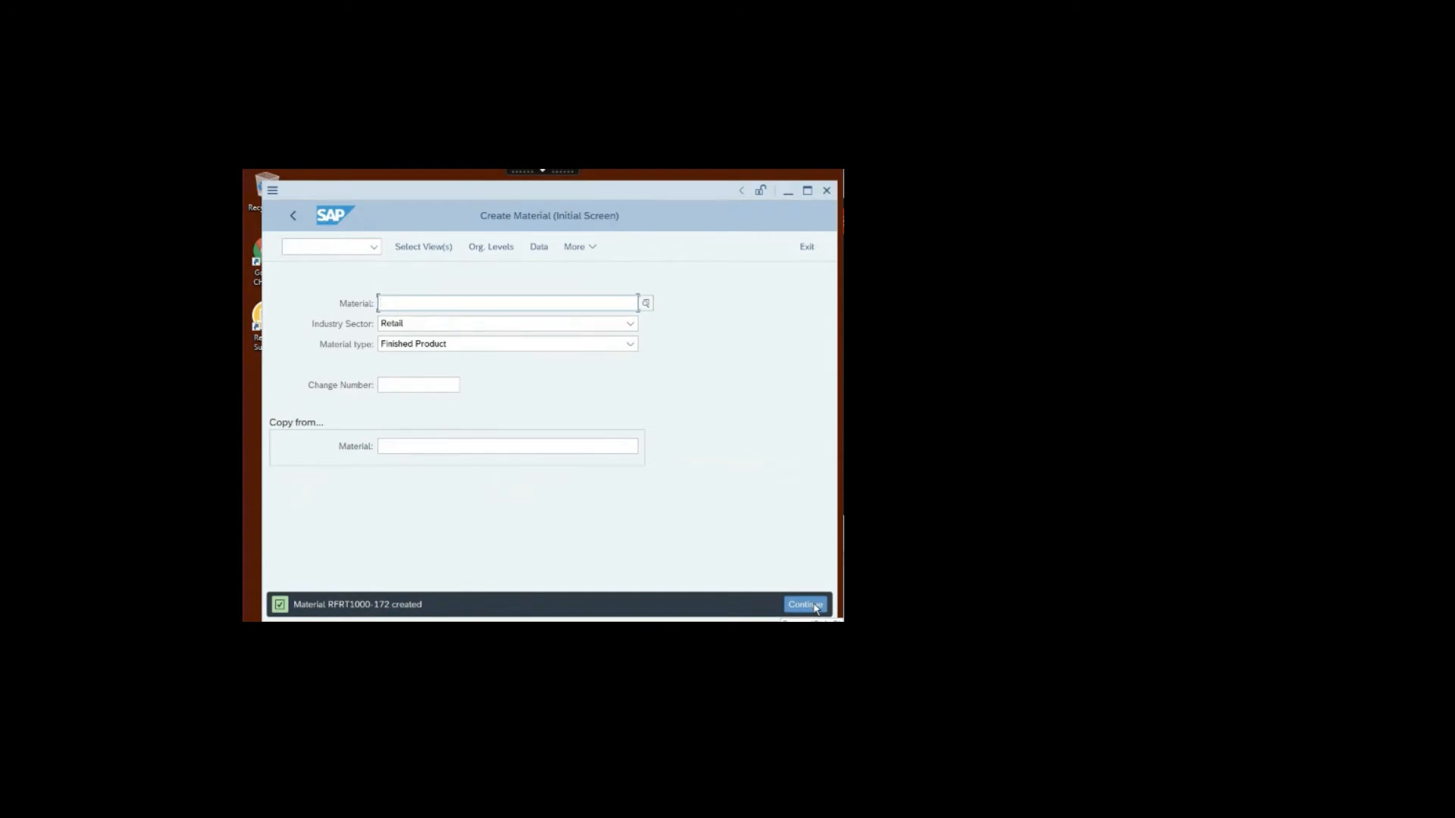
{"action": "left_click", "coordinate": [807, 248]}
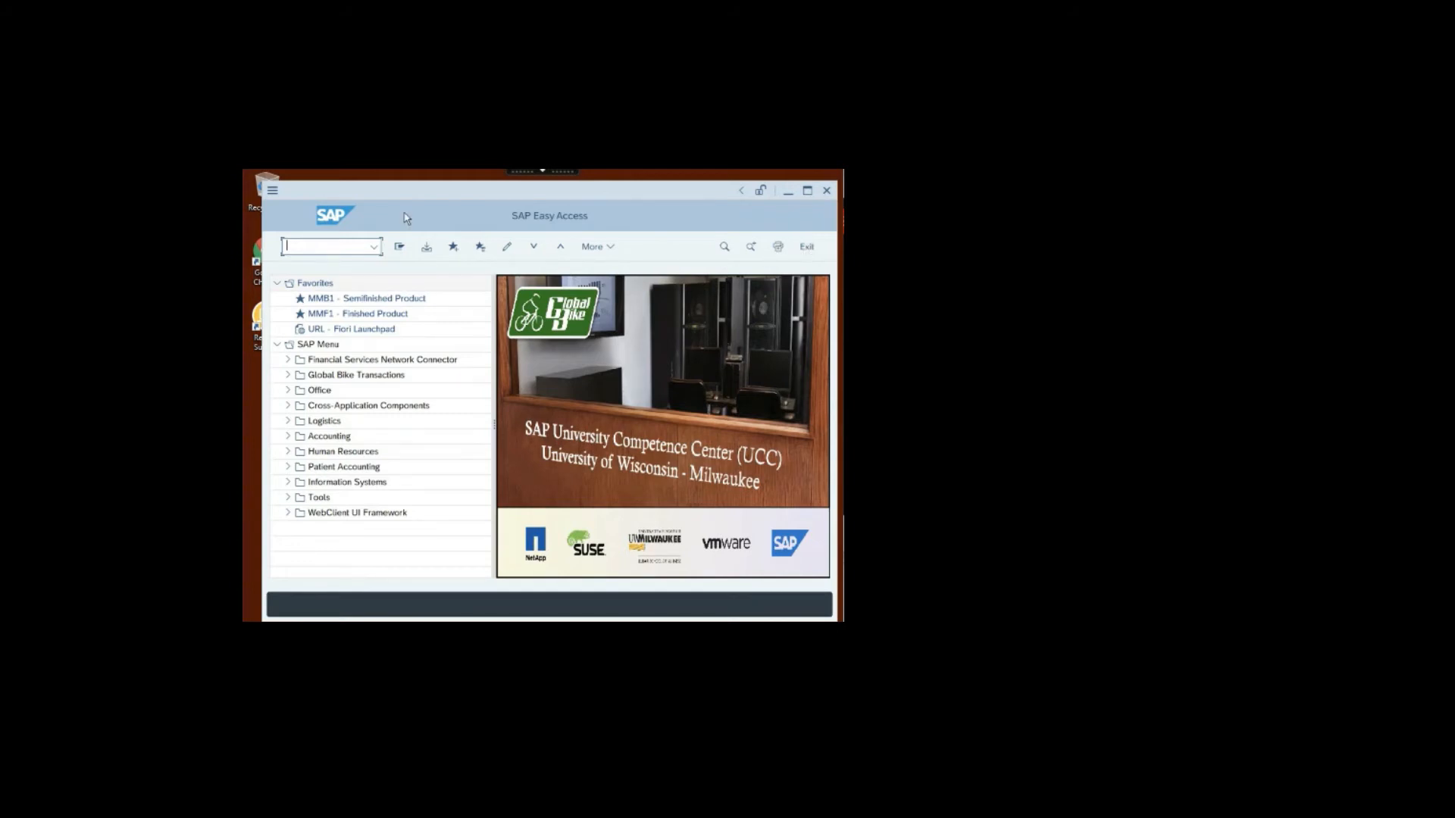
Step: Open the MM03 - Display Current transaction under Logistics, Production, Master Data, Material Master, Material
{"action": "left_click", "coordinate": [289, 421]}
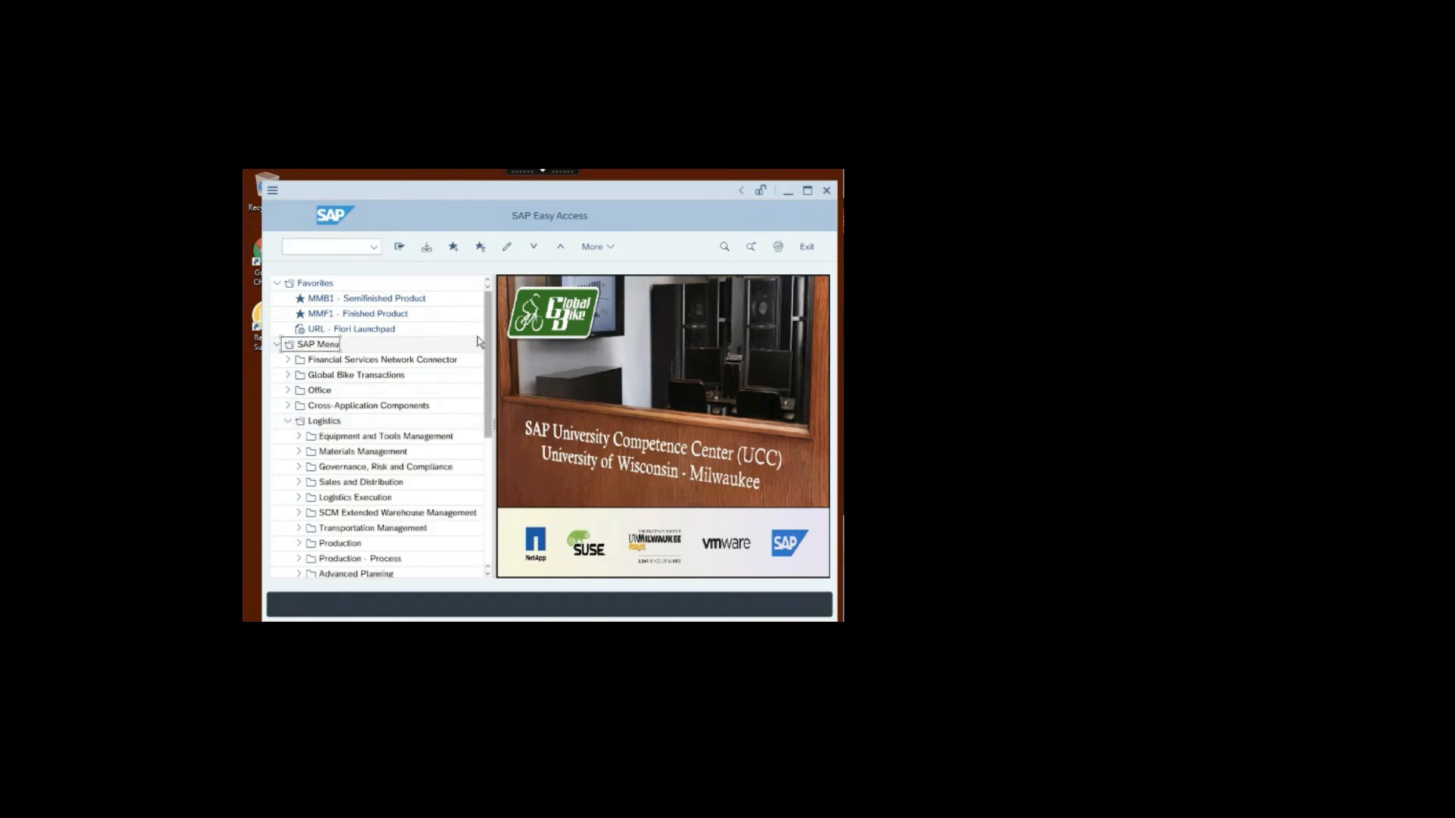
{"action": "left_click", "coordinate": [299, 453]}
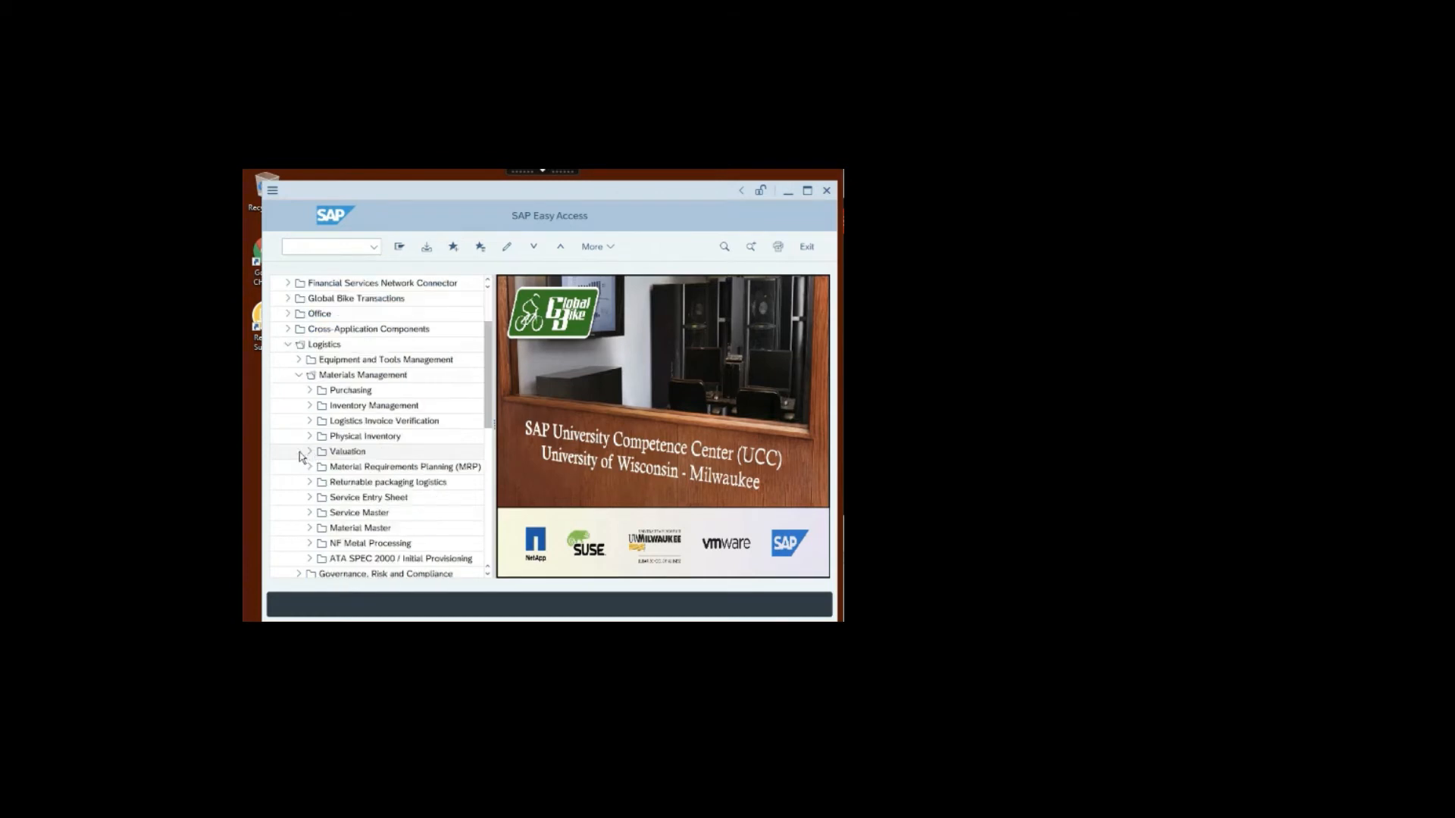
{"action": "left_click", "coordinate": [300, 377]}
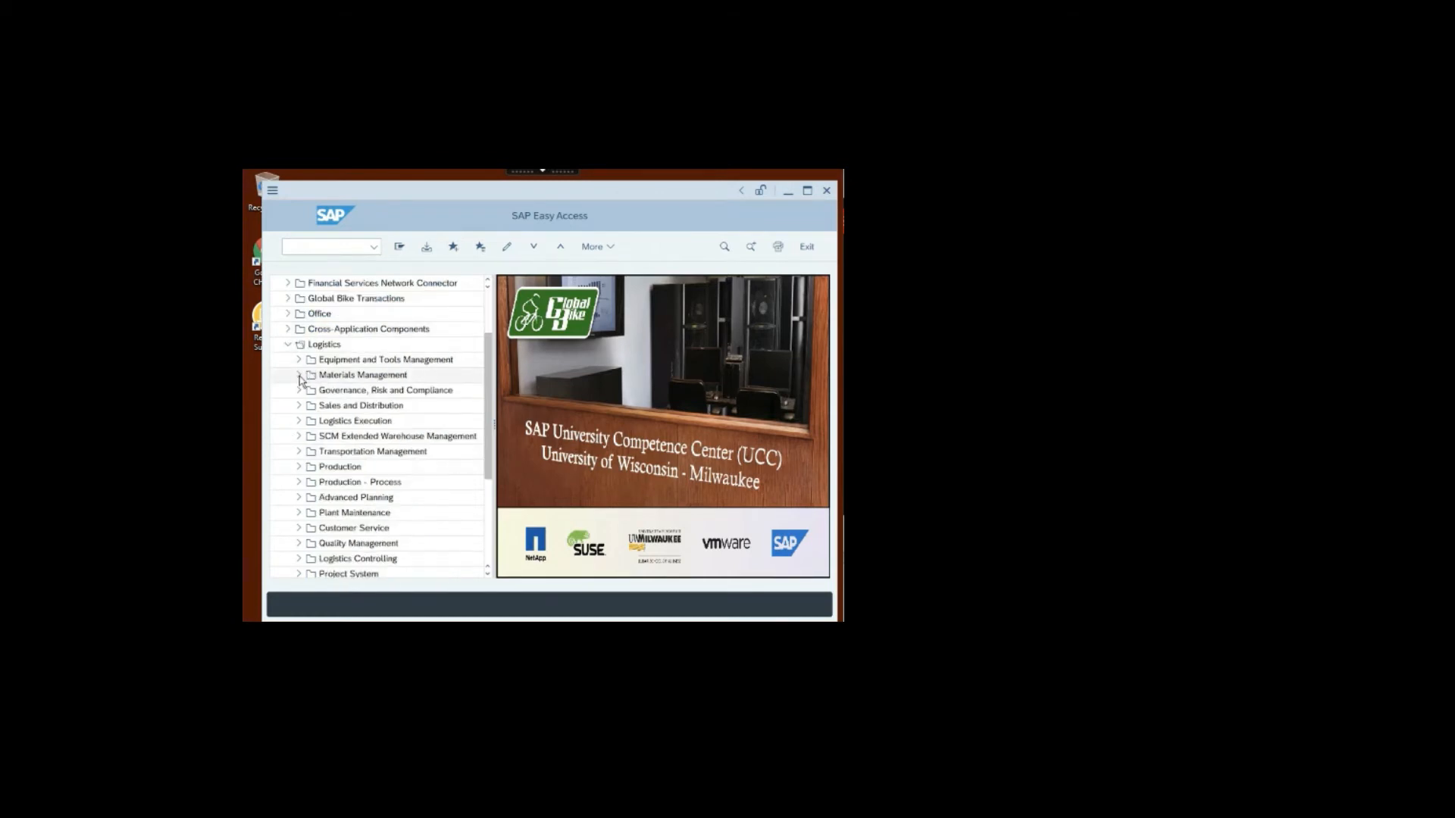
{"action": "left_click", "coordinate": [299, 467]}
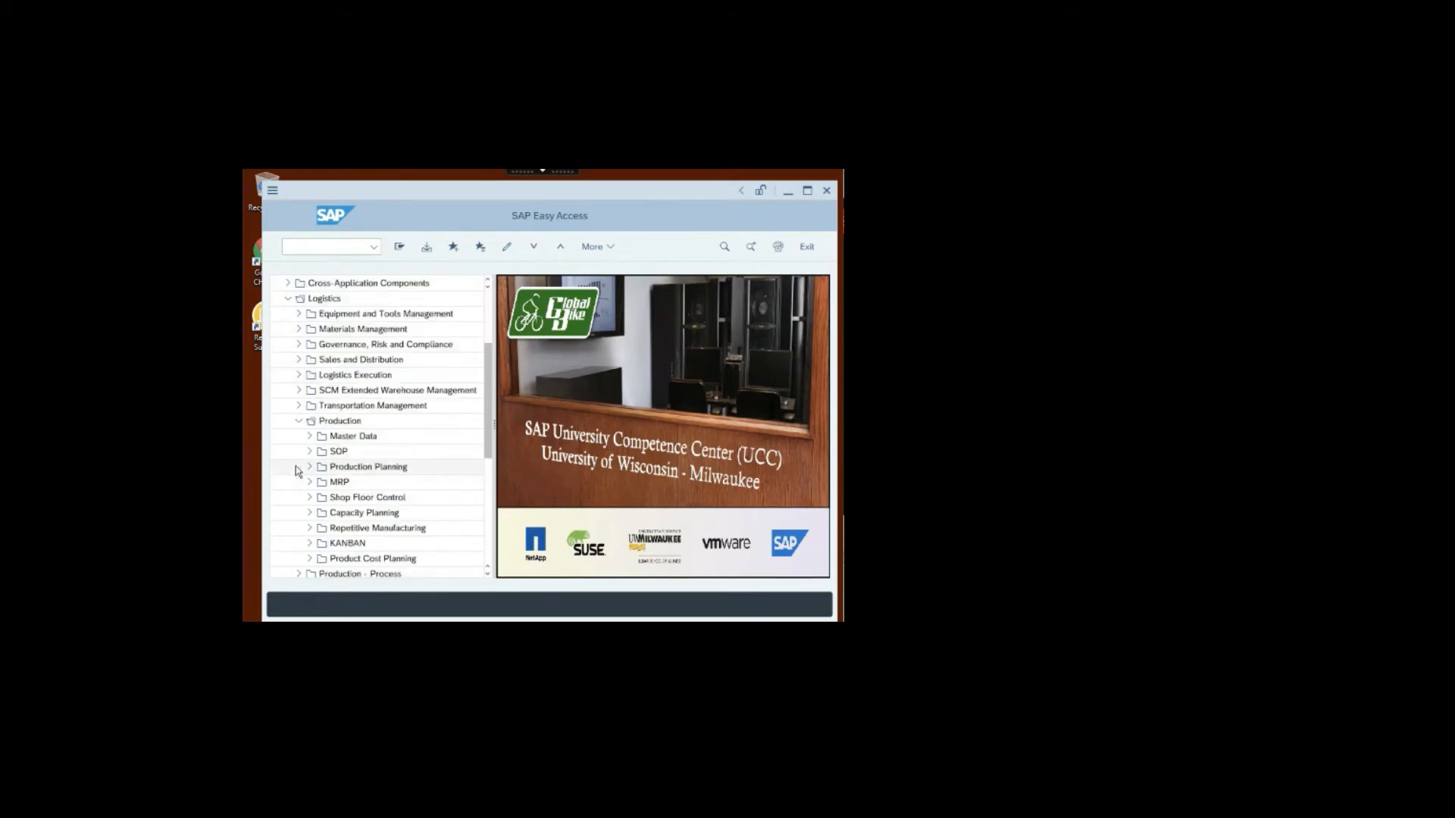
{"action": "scroll", "coordinate": [491, 397], "scroll_direction": "down", "scroll_amount": 2}
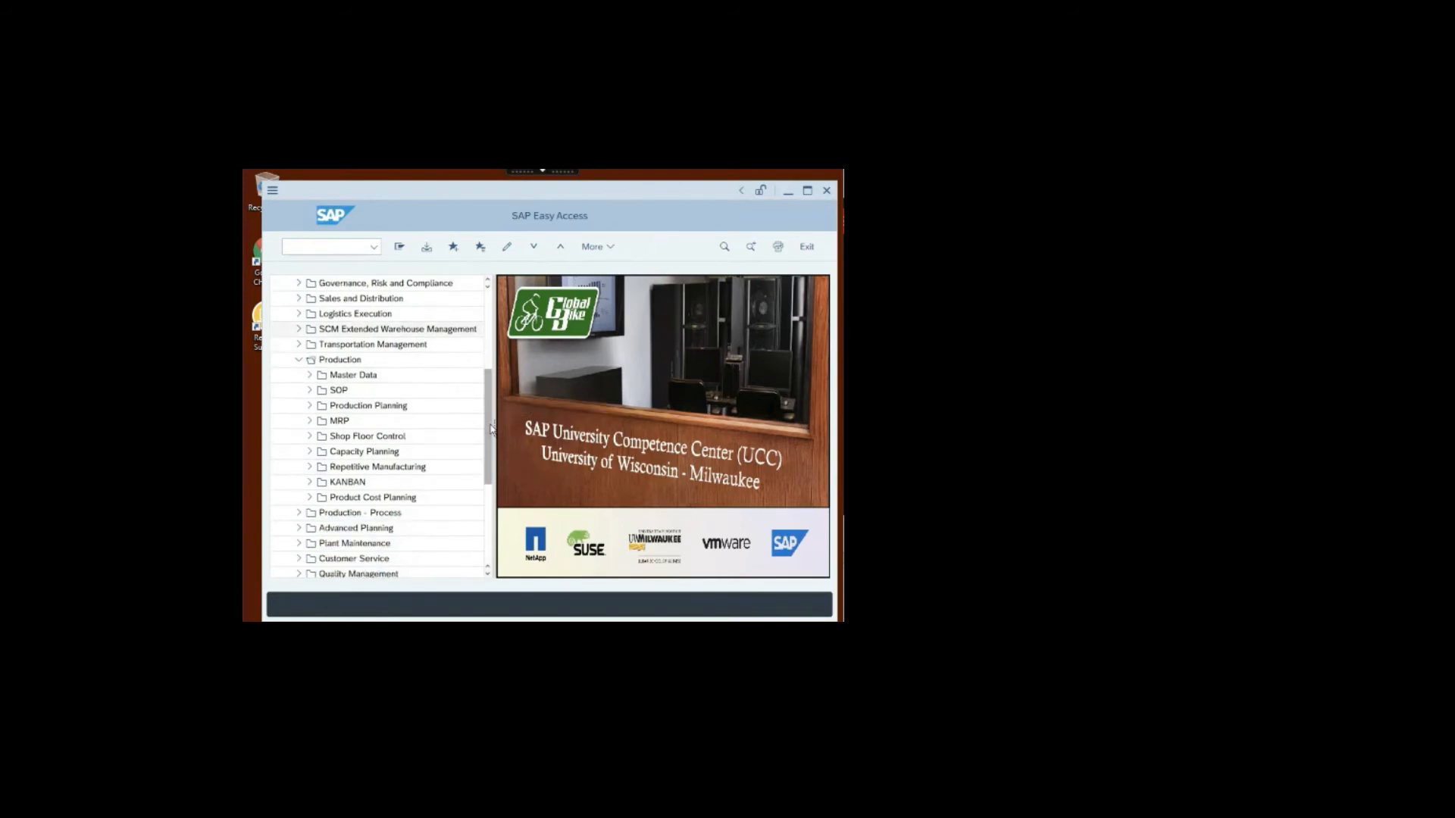
{"action": "left_click", "coordinate": [310, 361]}
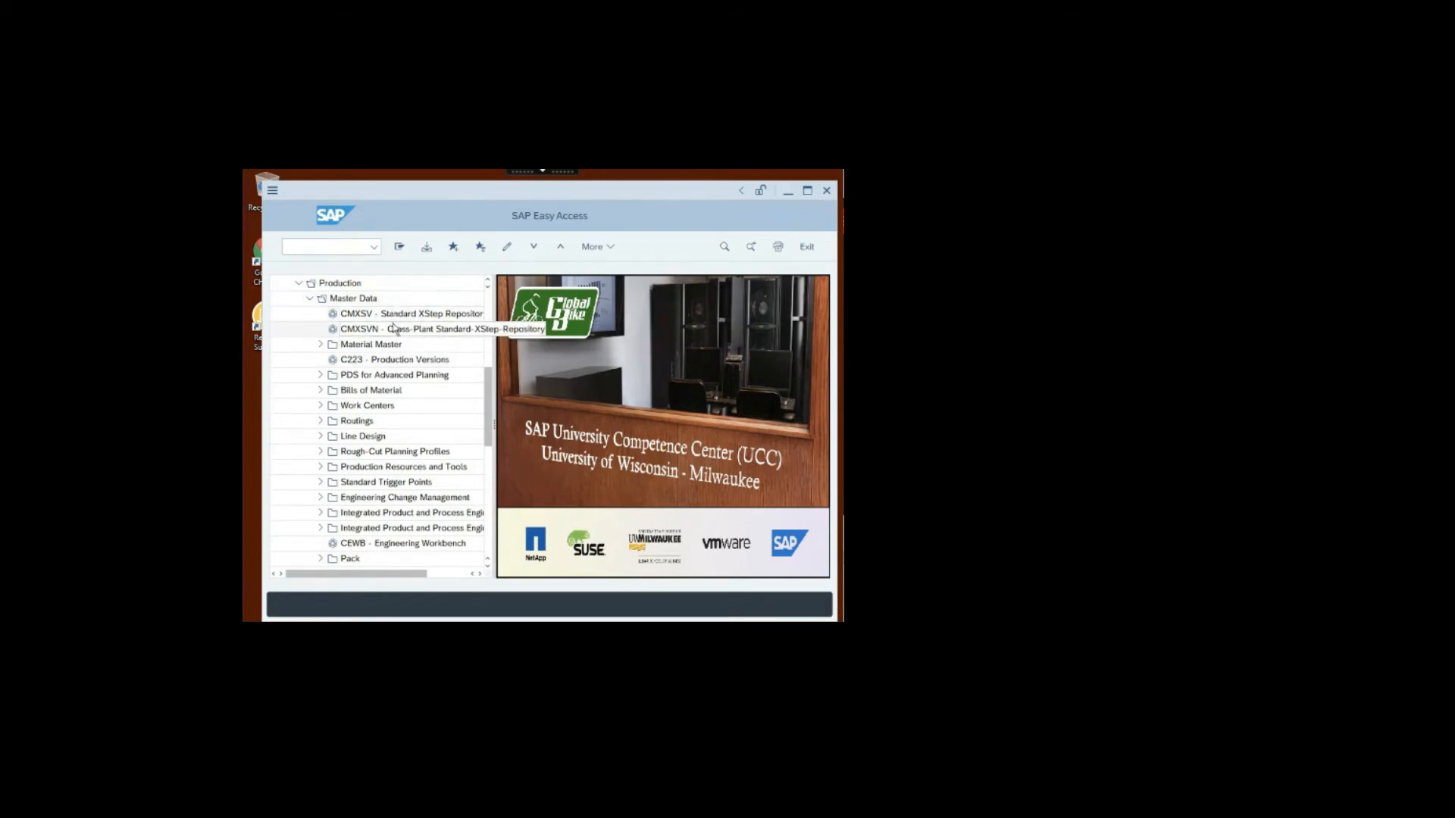
{"action": "left_click", "coordinate": [321, 345]}
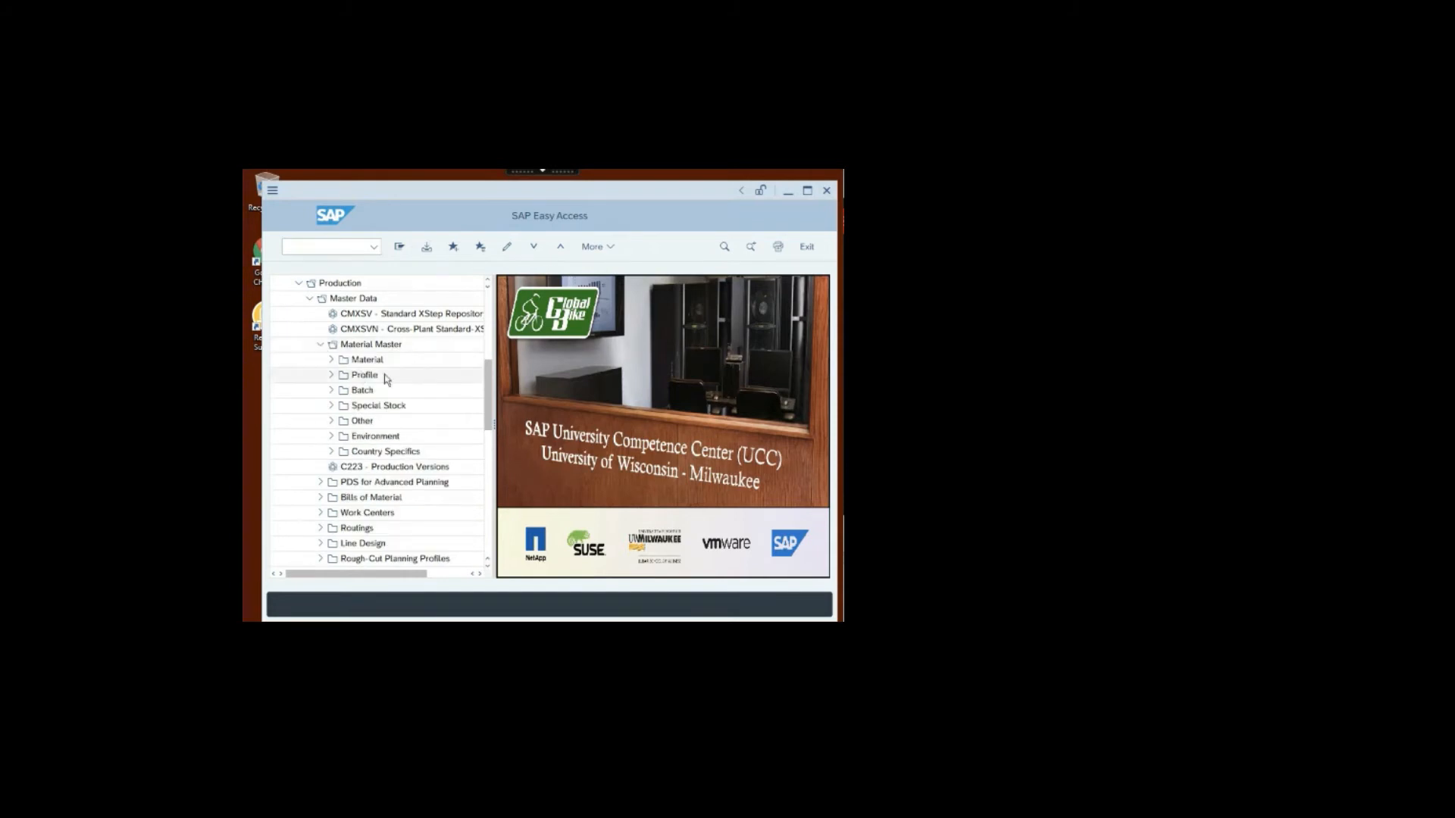
{"action": "left_click", "coordinate": [331, 361]}
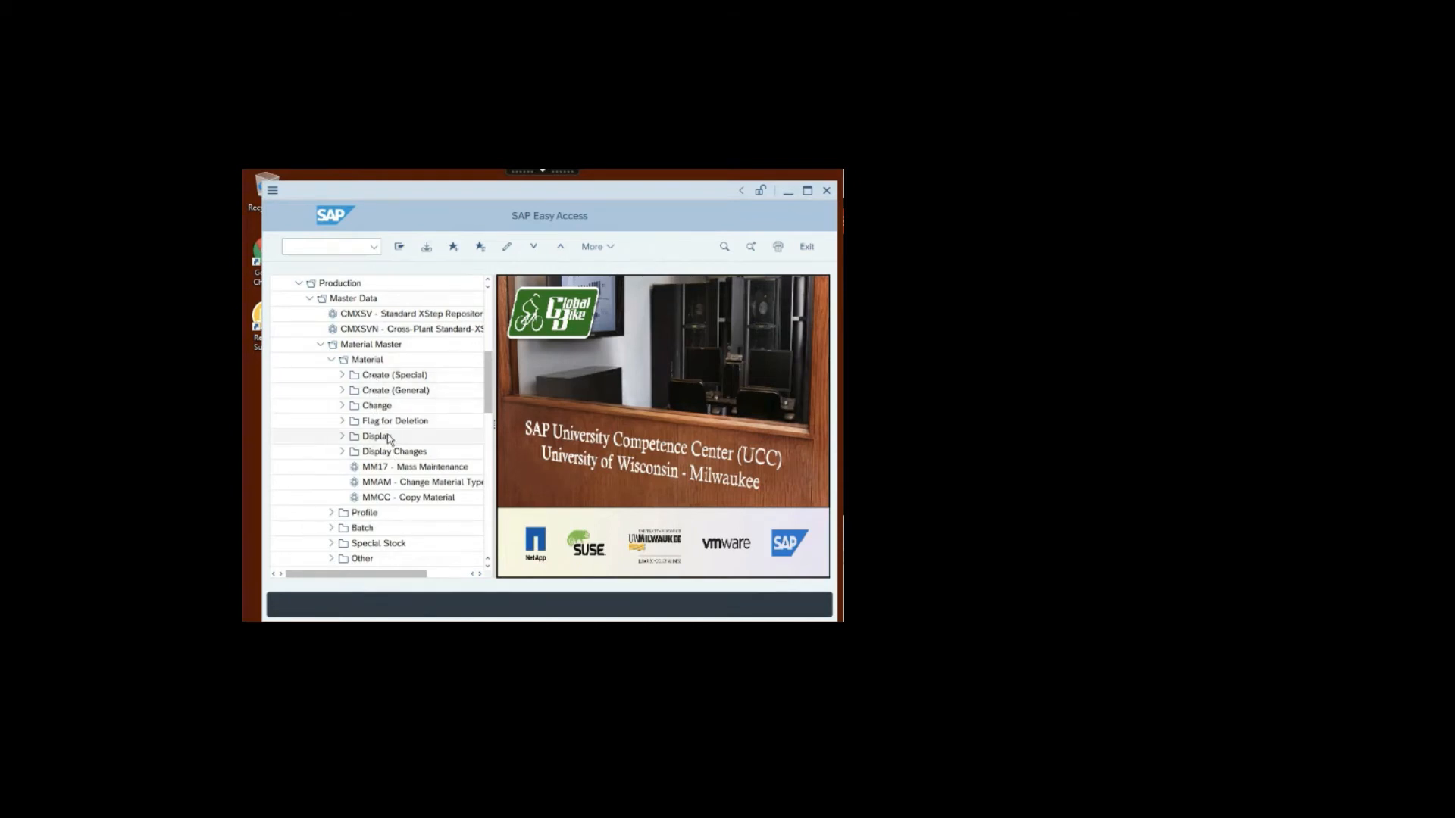
{"action": "left_click", "coordinate": [342, 438]}
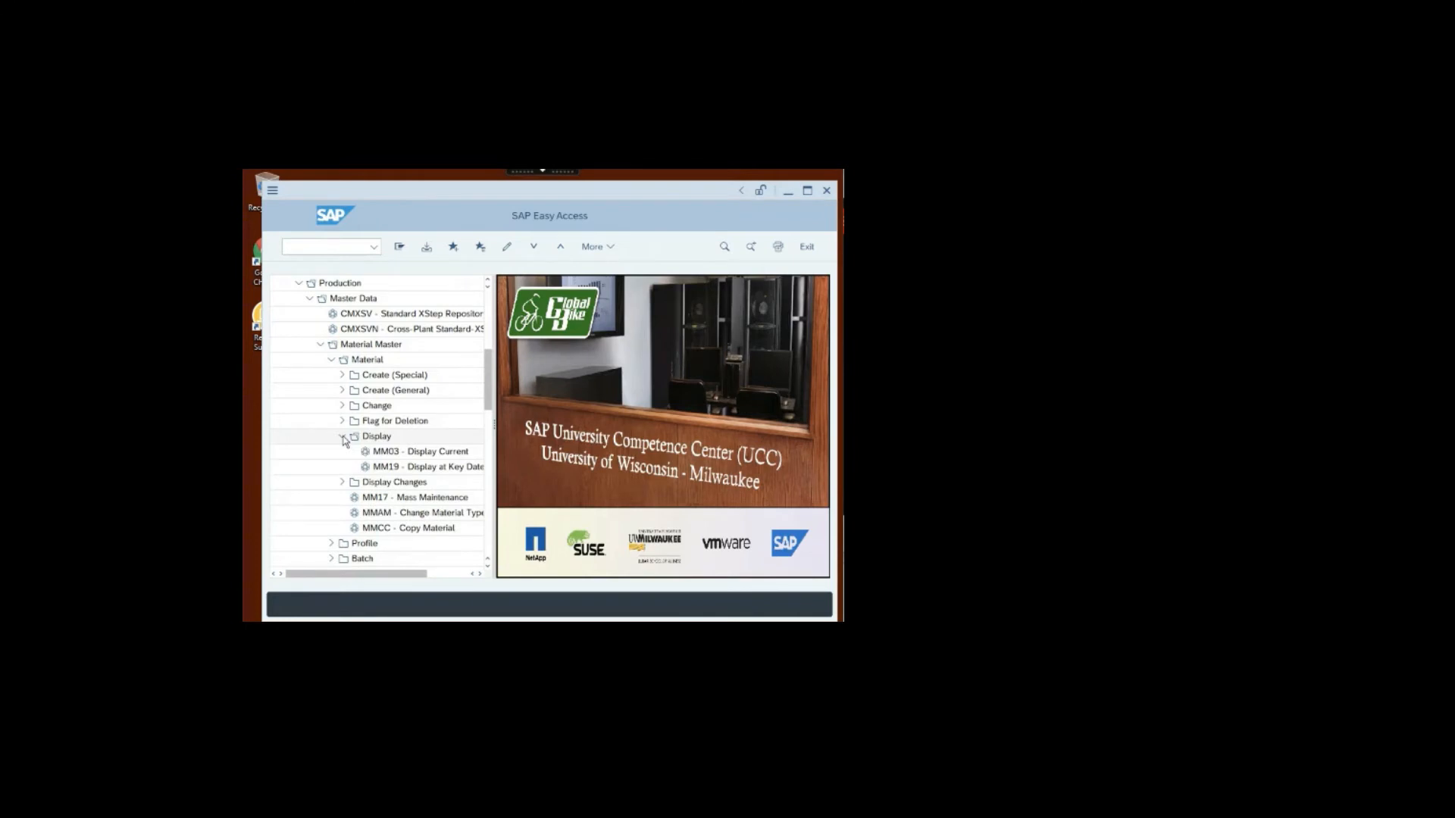
{"action": "double_click", "coordinate": [442, 453]}
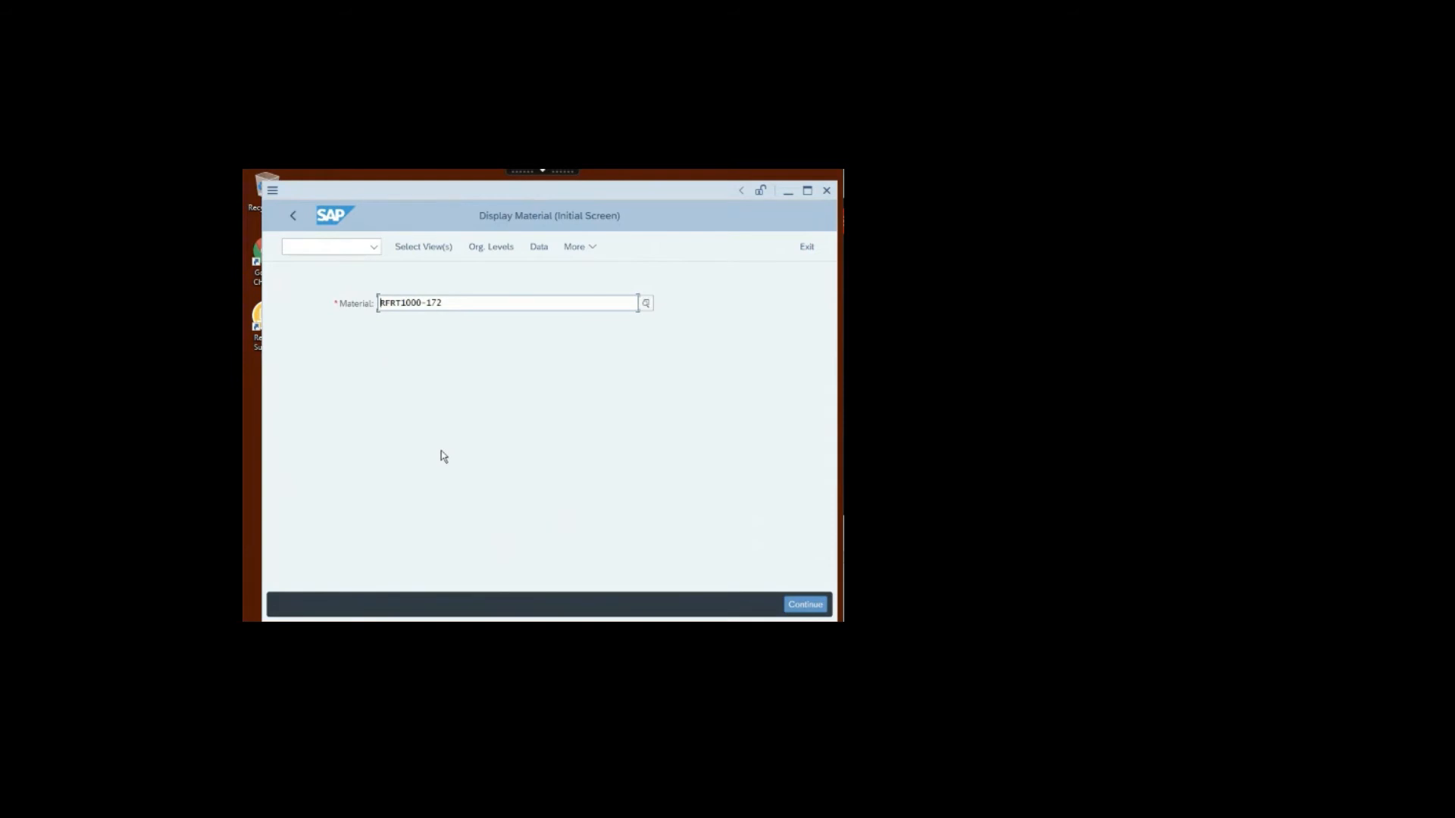
Step: Search for the material with the number pattern *-172 and select RFRT1000-172 for display
{"action": "left_click", "coordinate": [646, 304]}
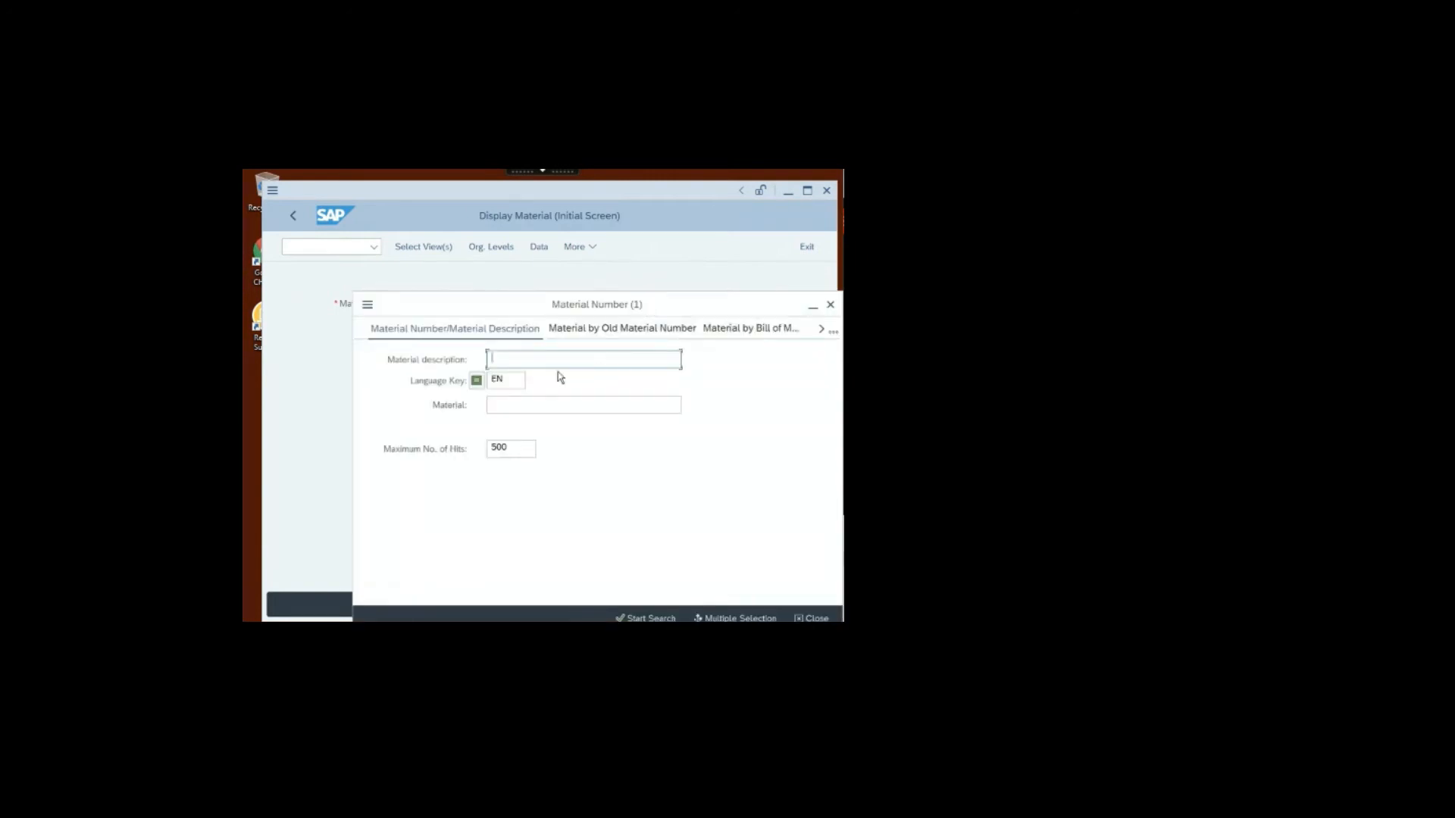
{"action": "left_click", "coordinate": [521, 405]}
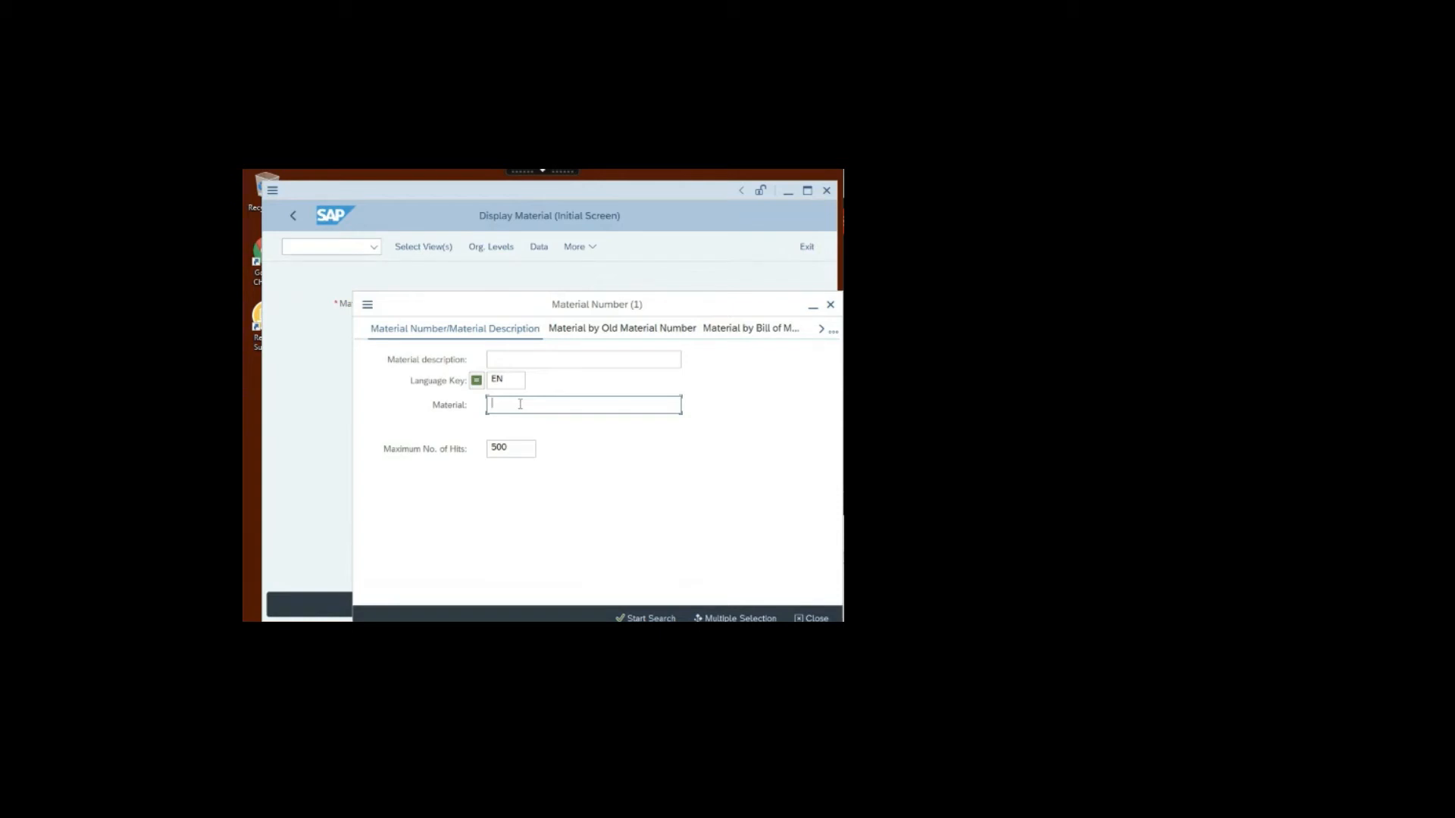
{"action": "type", "text": "*-172"}
{"action": "key", "text": "Return"}
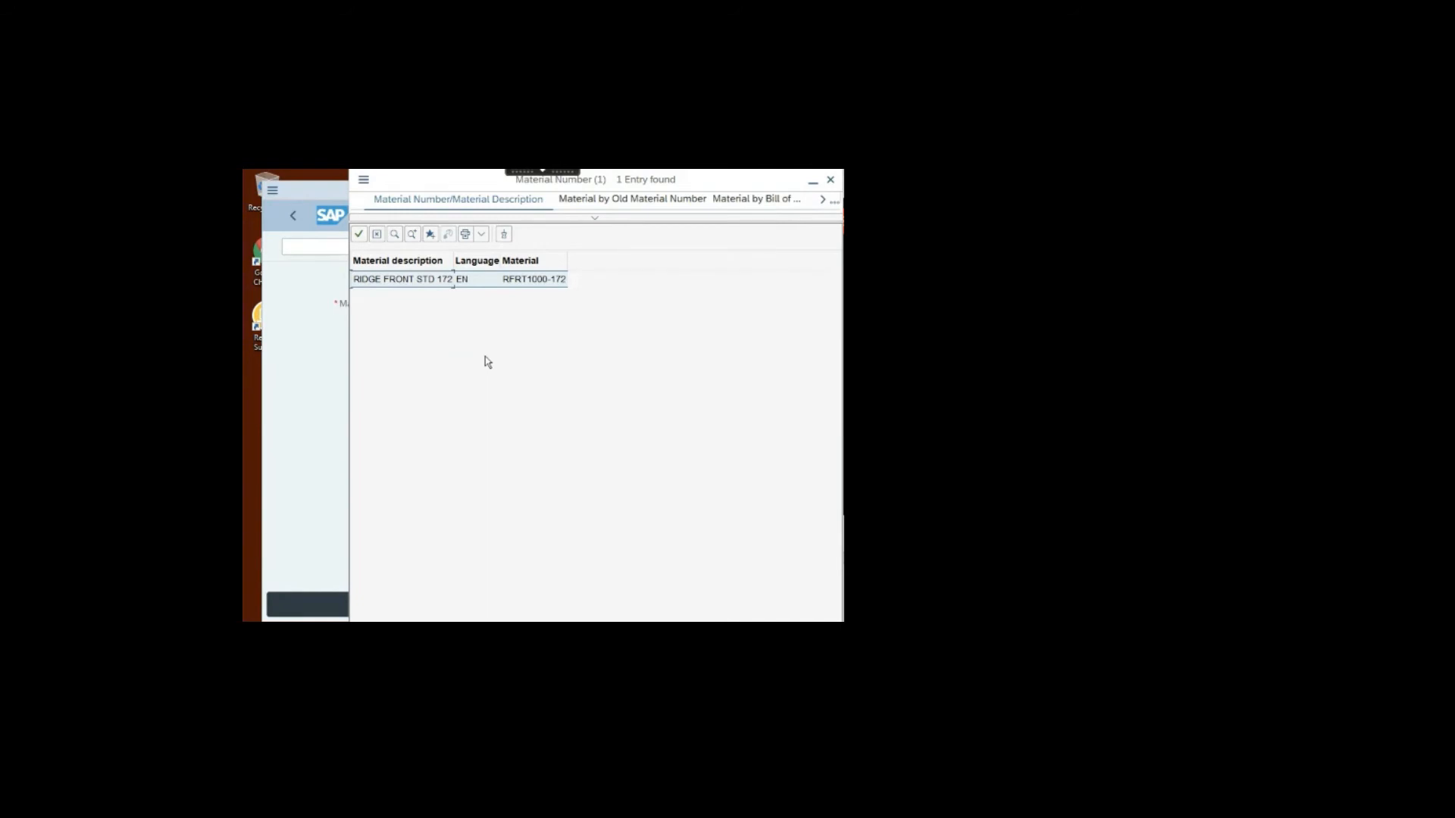
{"action": "double_click", "coordinate": [475, 280]}
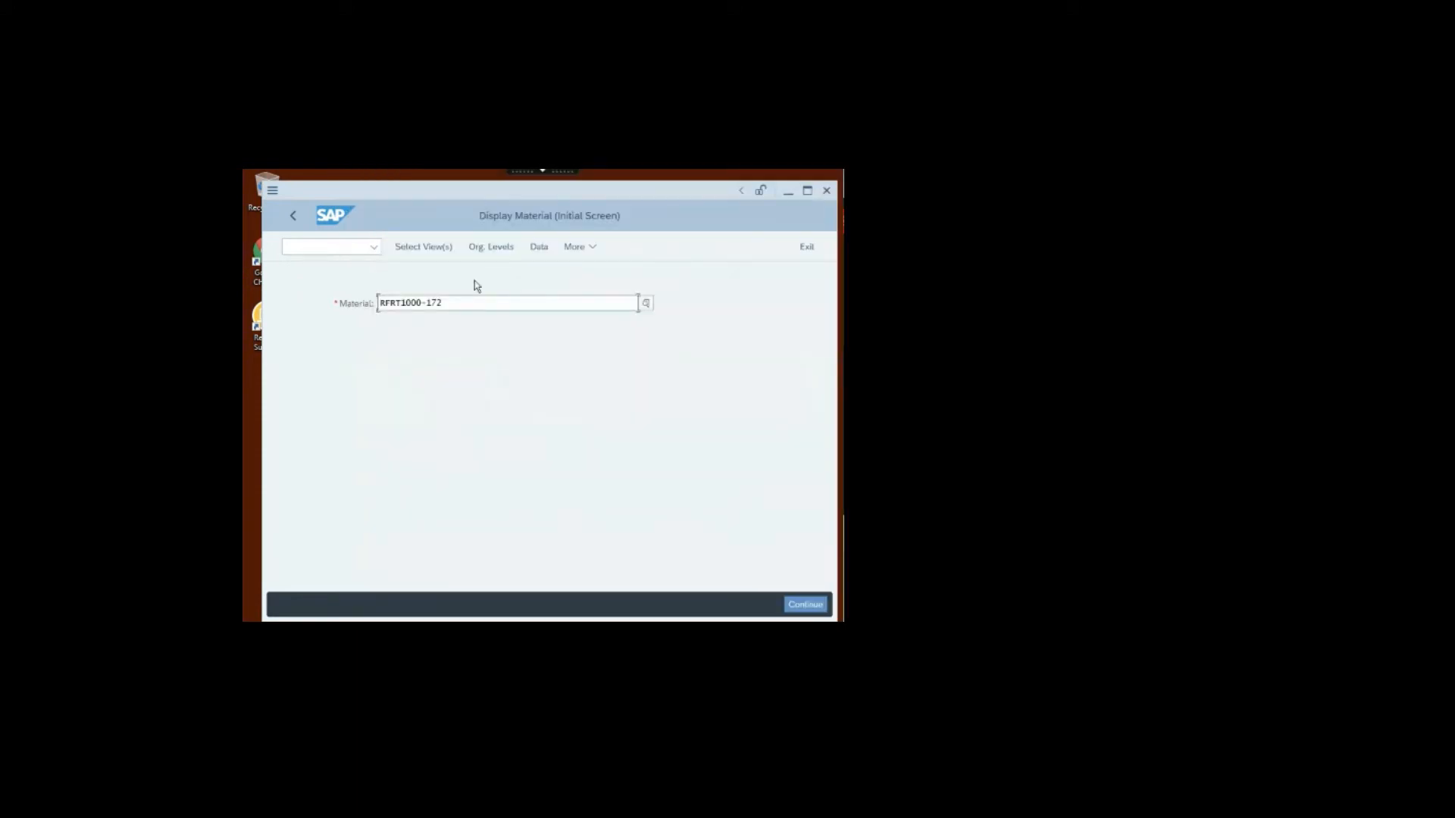
Step: Display the MRP 1 view of material RFRT1000-172 for plant DL00, and exit to the Easy Access overview
{"action": "left_click", "coordinate": [805, 604]}
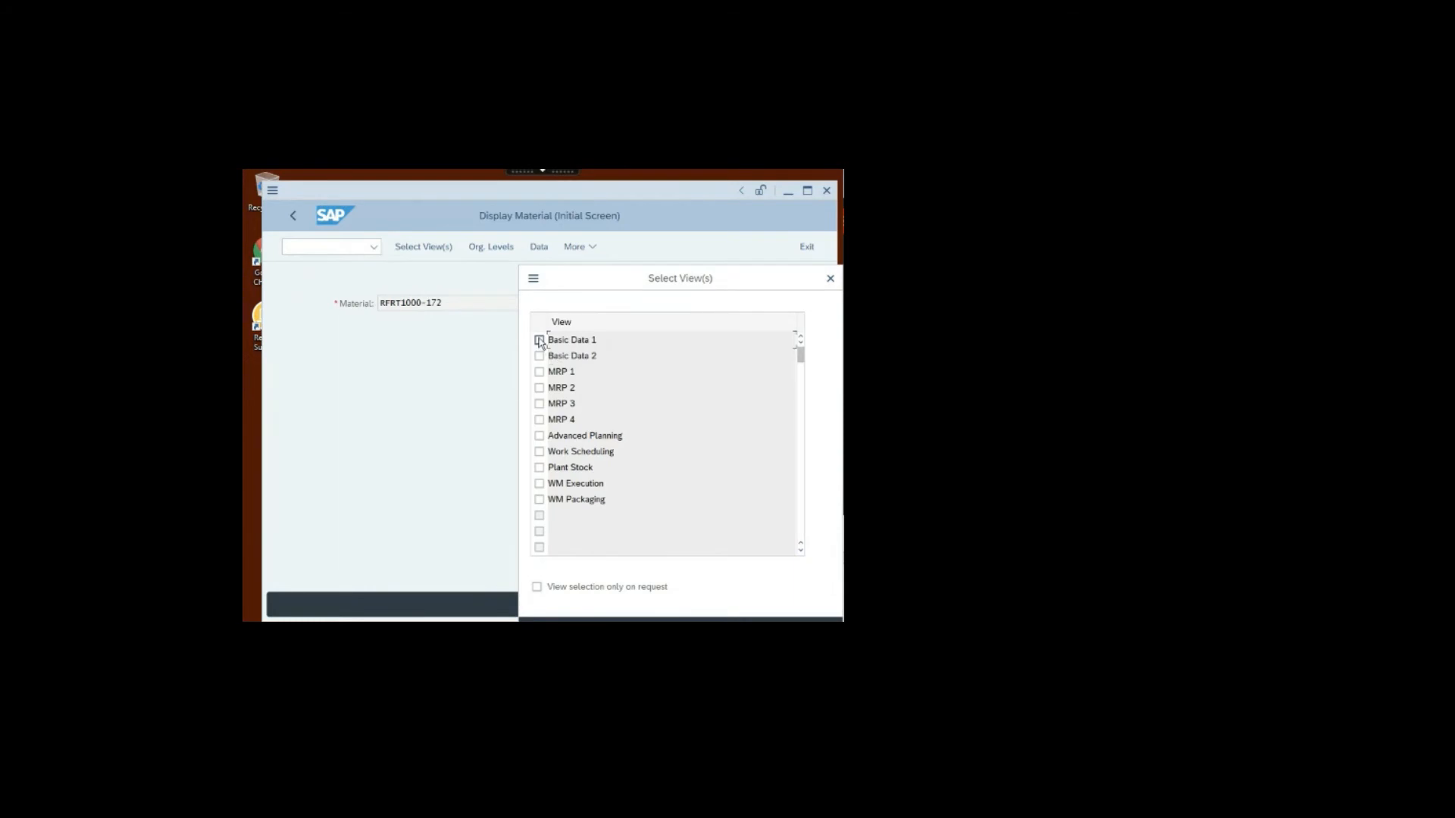
{"action": "left_click", "coordinate": [539, 372]}
{"action": "key", "text": "Return"}
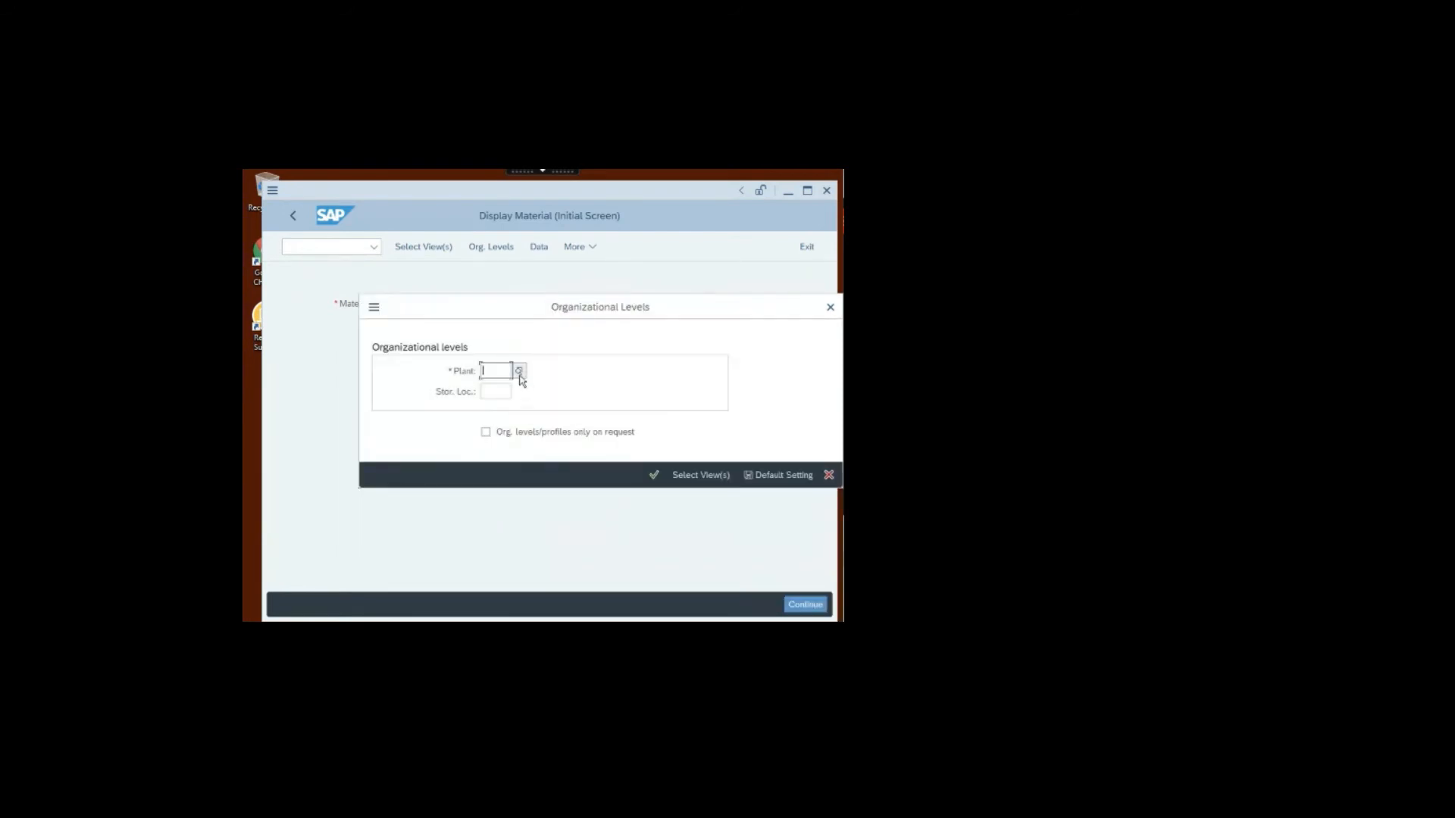
{"action": "left_click", "coordinate": [520, 373]}
{"action": "double_click", "coordinate": [377, 410]}
{"action": "left_click", "coordinate": [654, 475]}
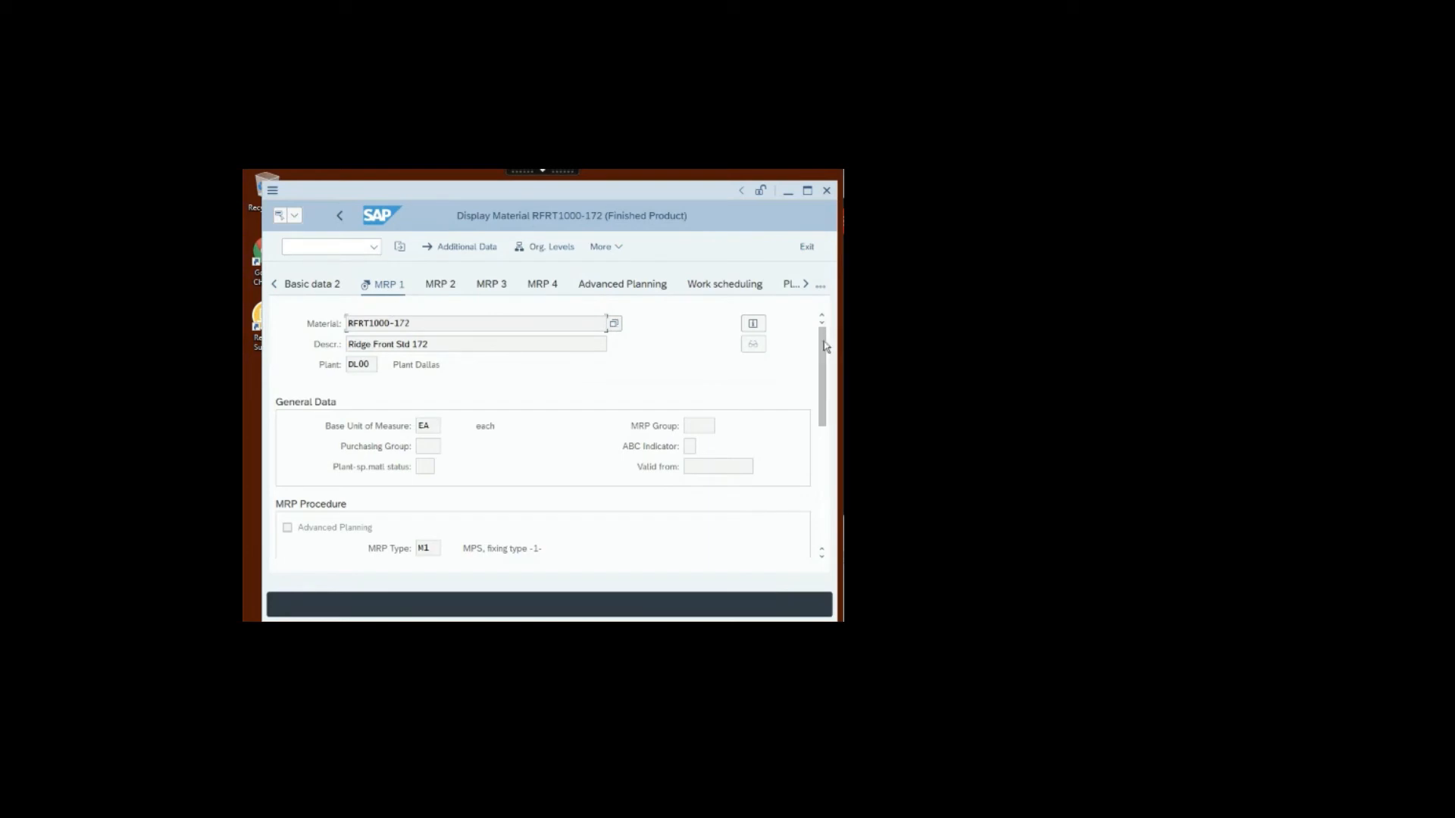
{"action": "left_click", "coordinate": [806, 248]}
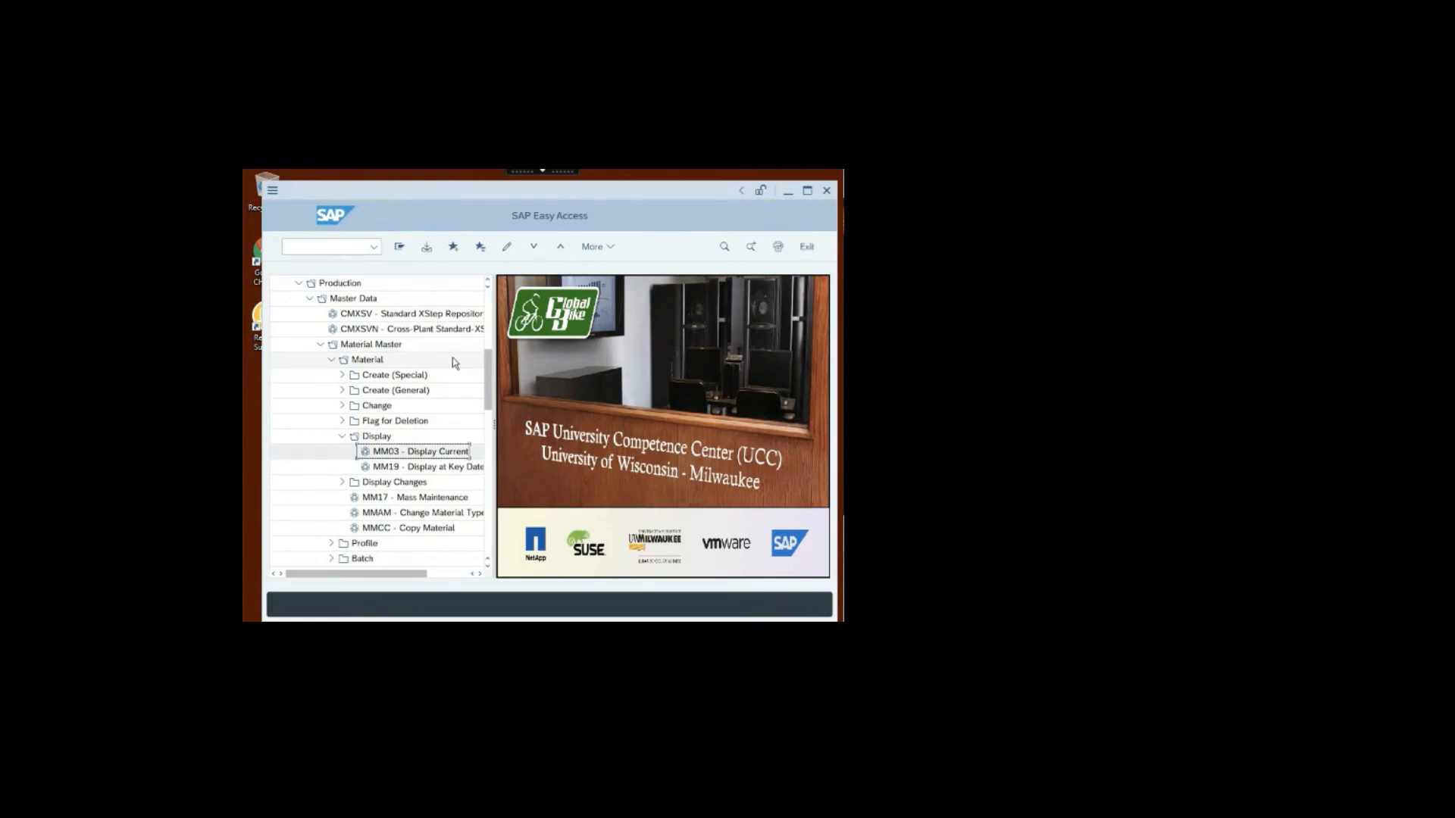
Step: Start the MM02 - Immediately change transaction for material RFRT1000-172 and continue to its view selection
{"action": "left_click", "coordinate": [342, 406]}
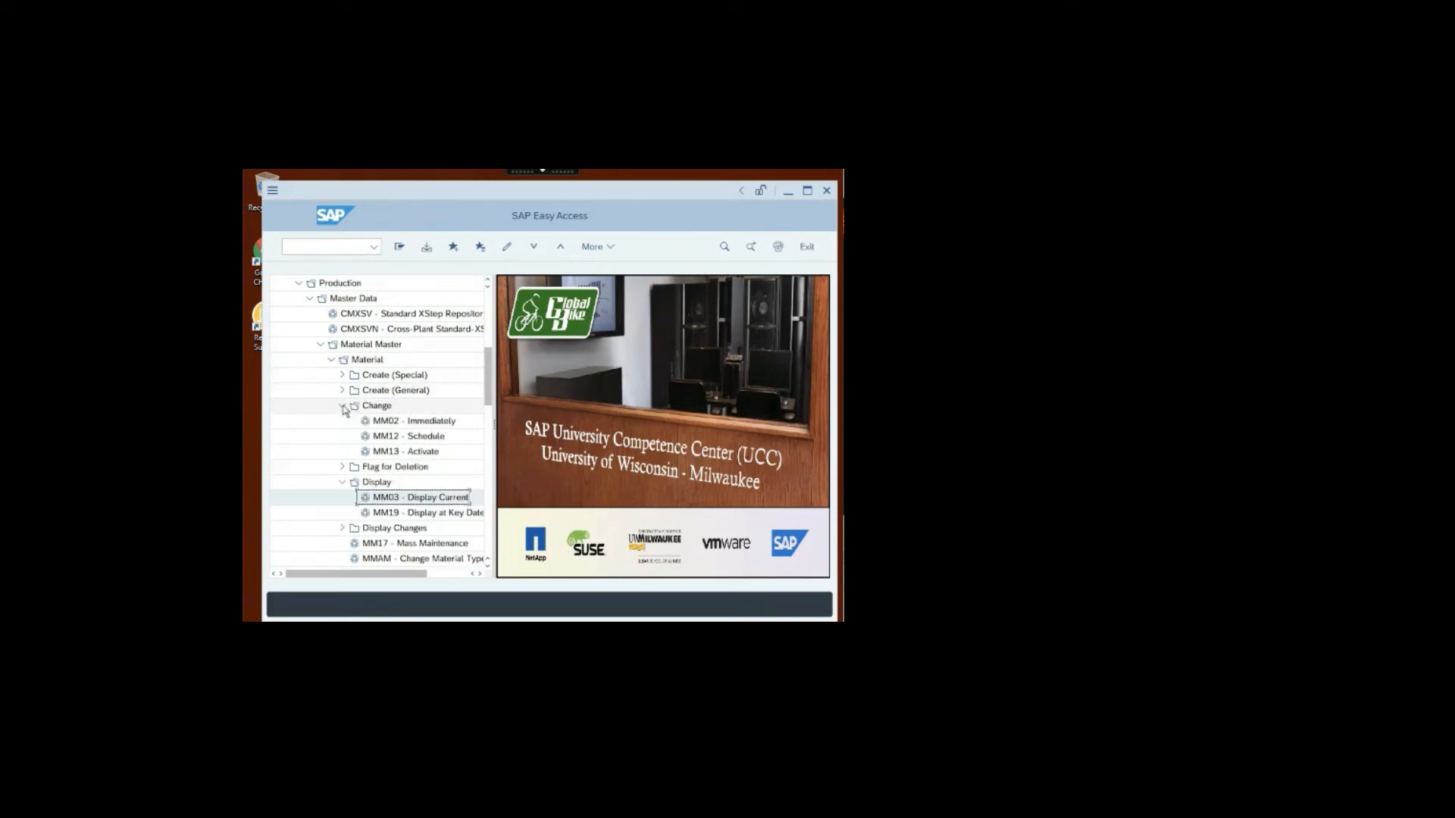
{"action": "double_click", "coordinate": [445, 422]}
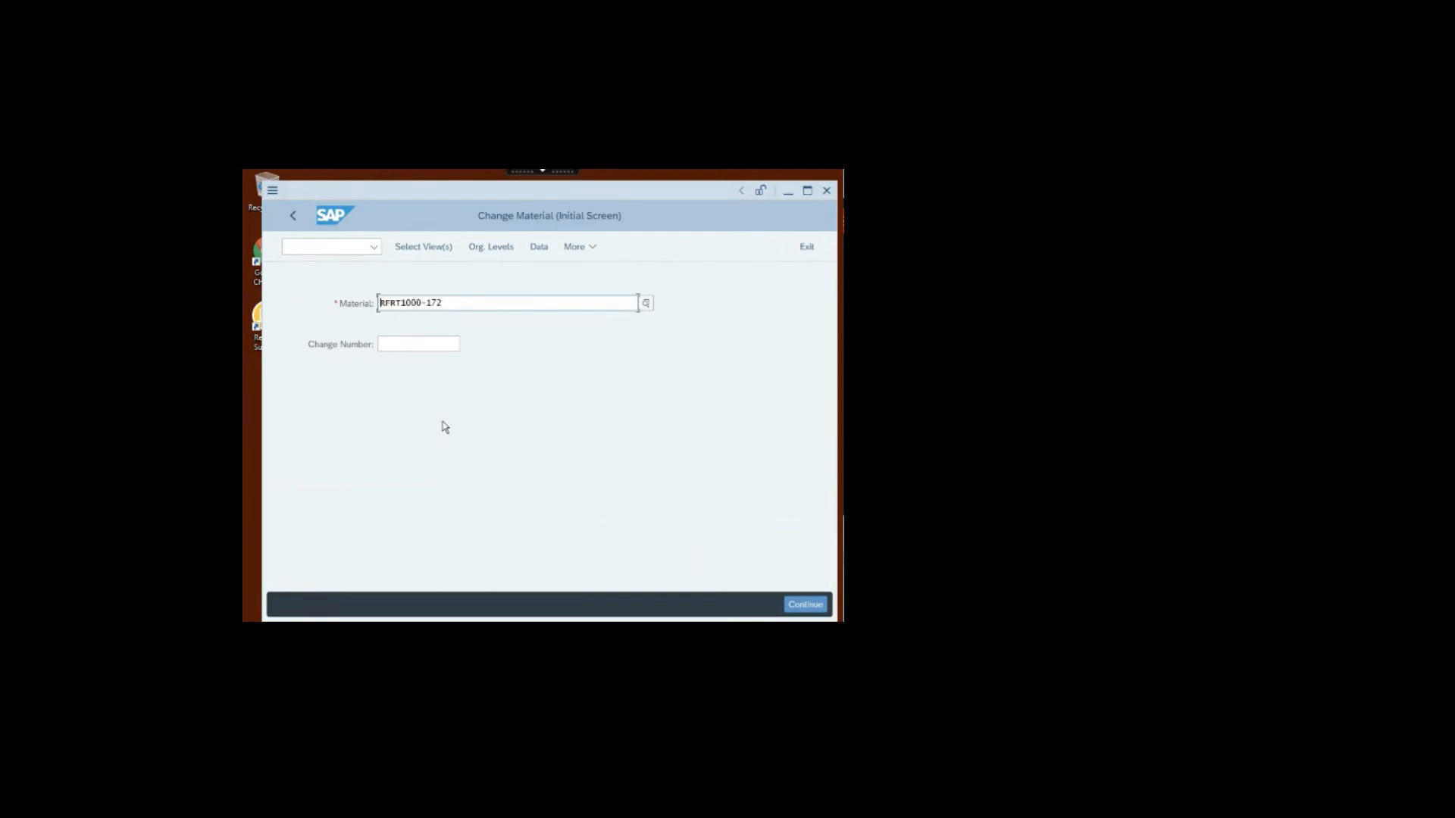
{"action": "left_click", "coordinate": [808, 605]}
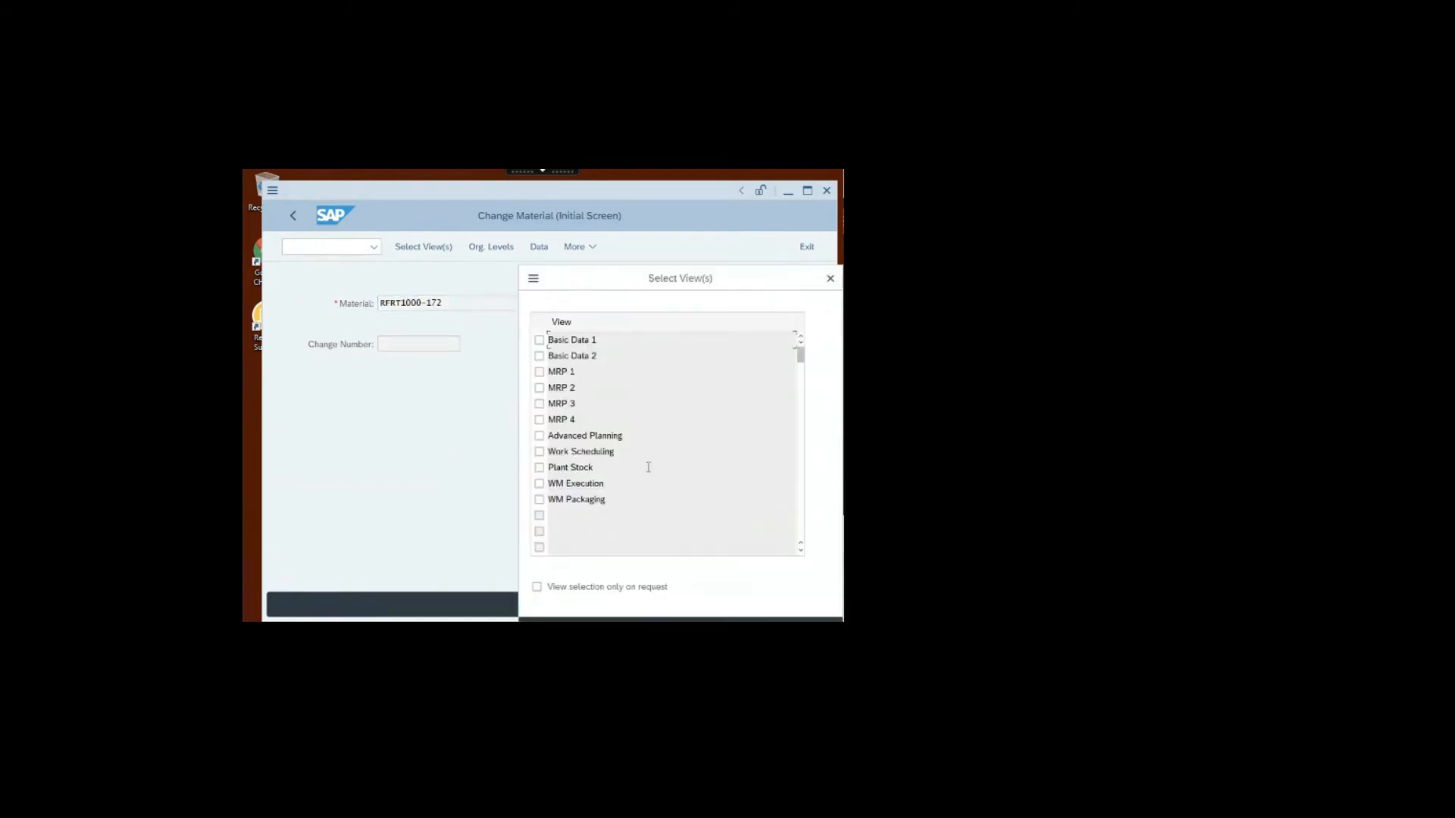
Step: Open the MRP 1 view for plant DL00 in change mode, review its lot size data, and exit
{"action": "left_click", "coordinate": [540, 372]}
{"action": "key", "text": "Return"}
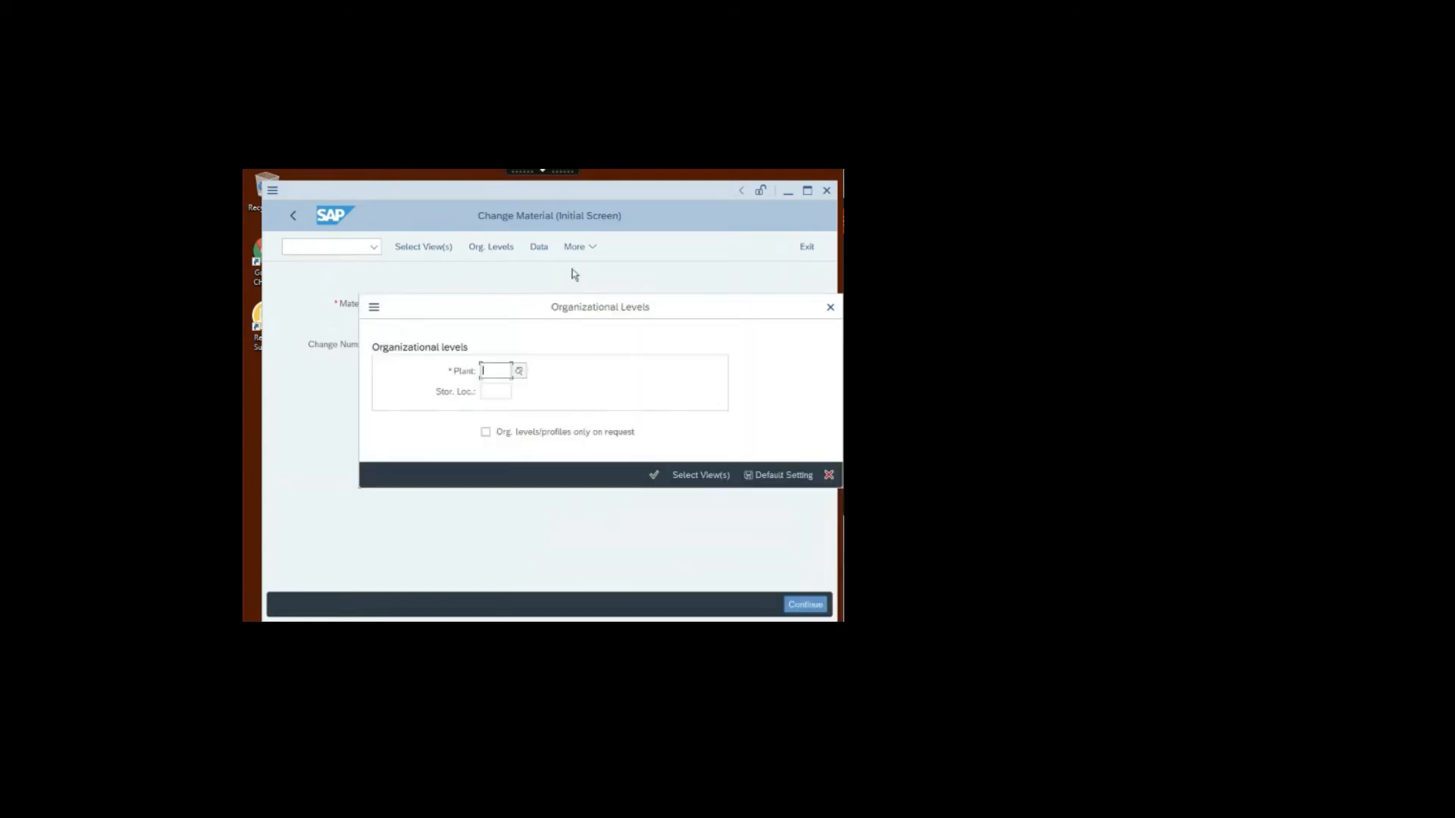
{"action": "type", "text": "DL00"}
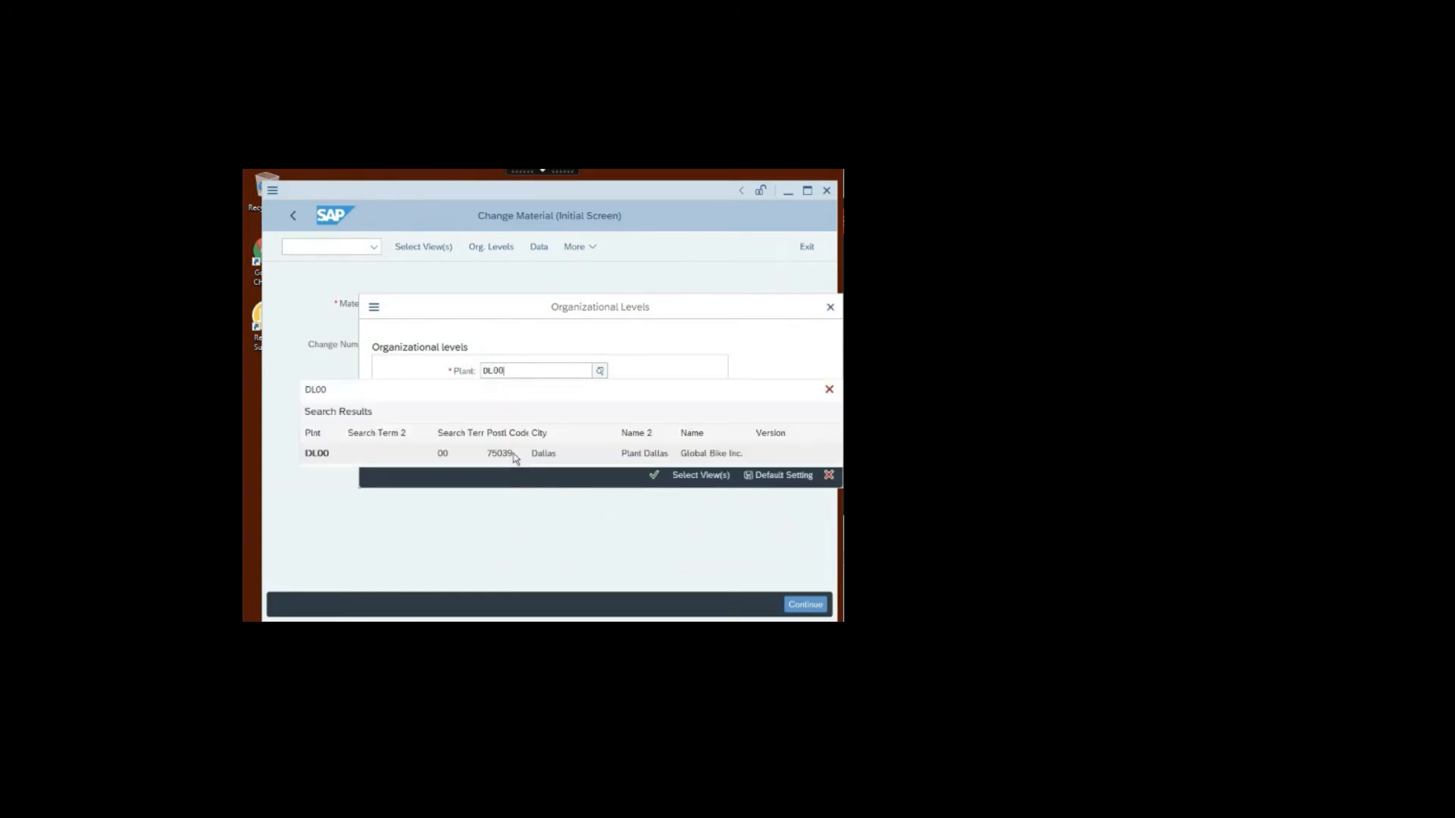
{"action": "left_click", "coordinate": [509, 455]}
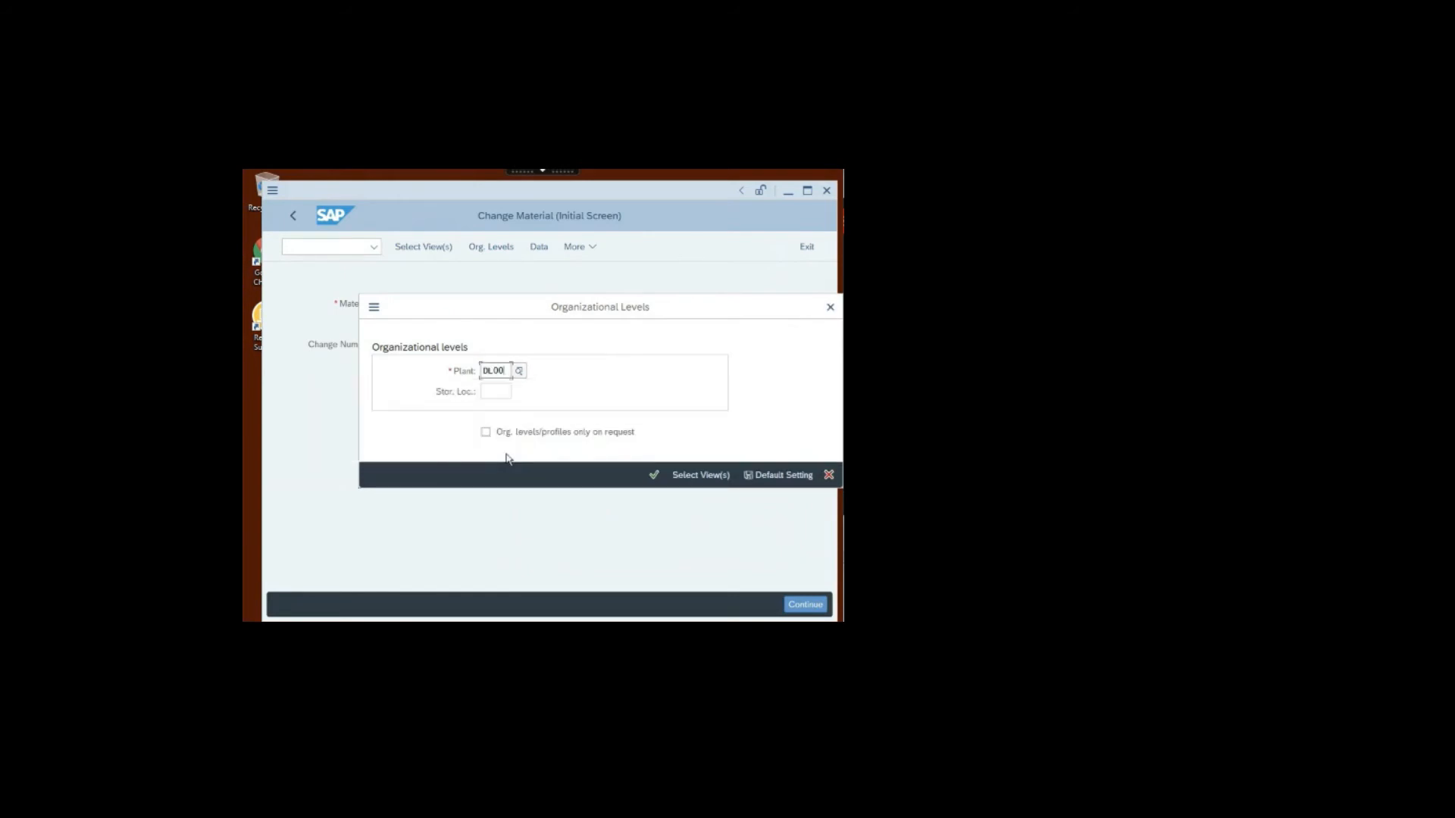
{"action": "key", "text": "Return"}
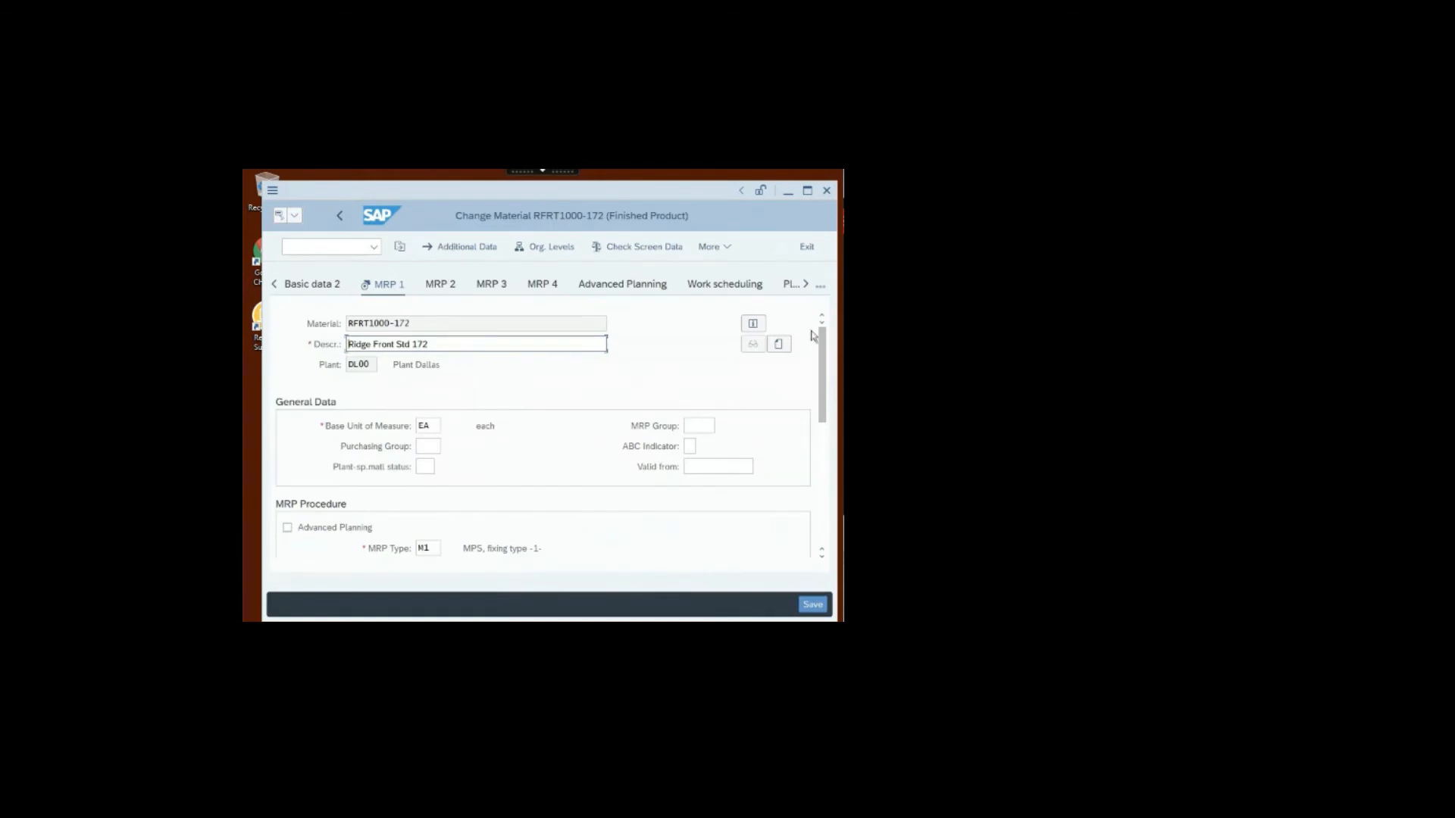
{"action": "left_click_drag", "start_coordinate": [824, 344], "coordinate": [817, 549]}
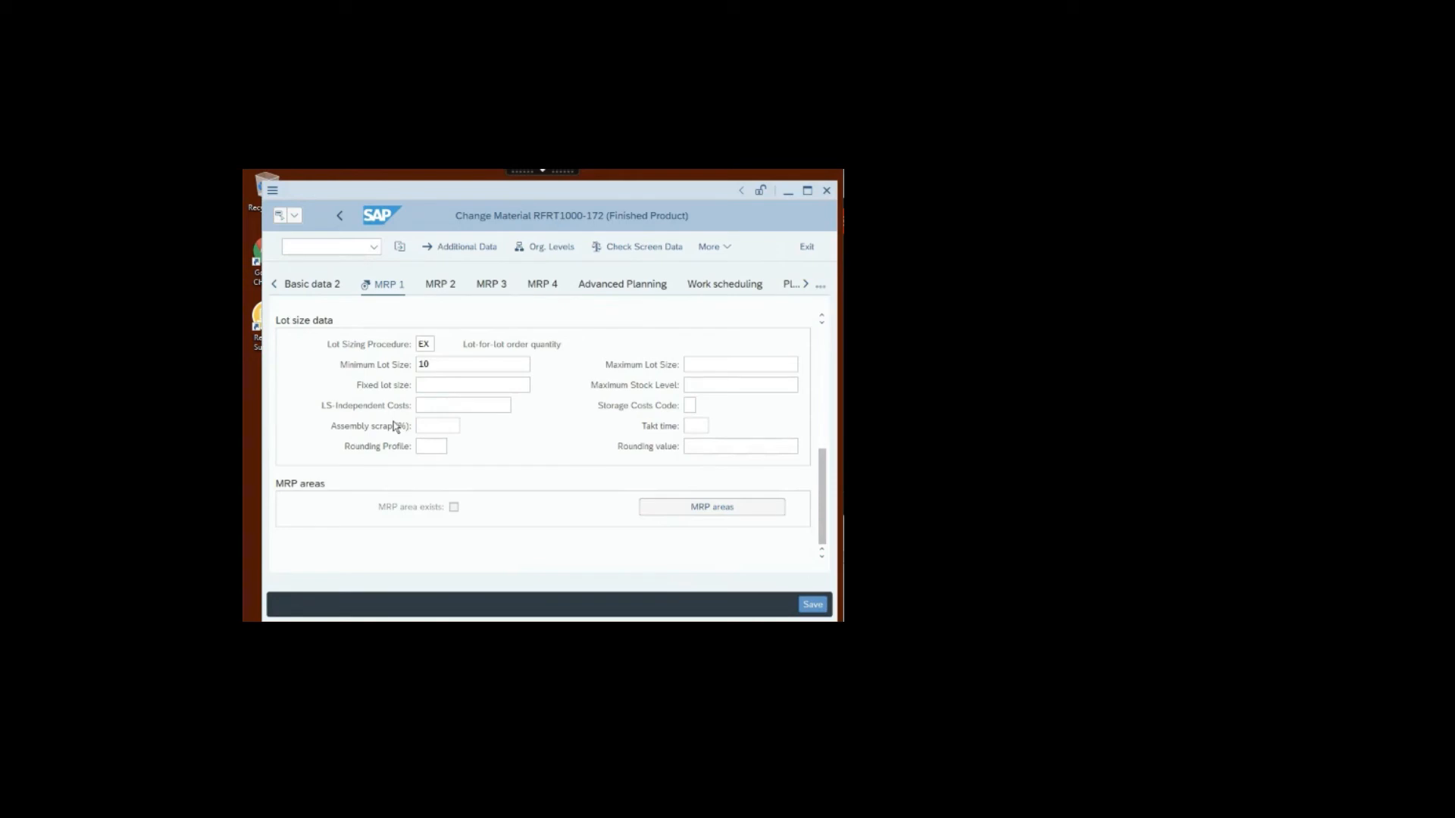
{"action": "left_click", "coordinate": [807, 247]}
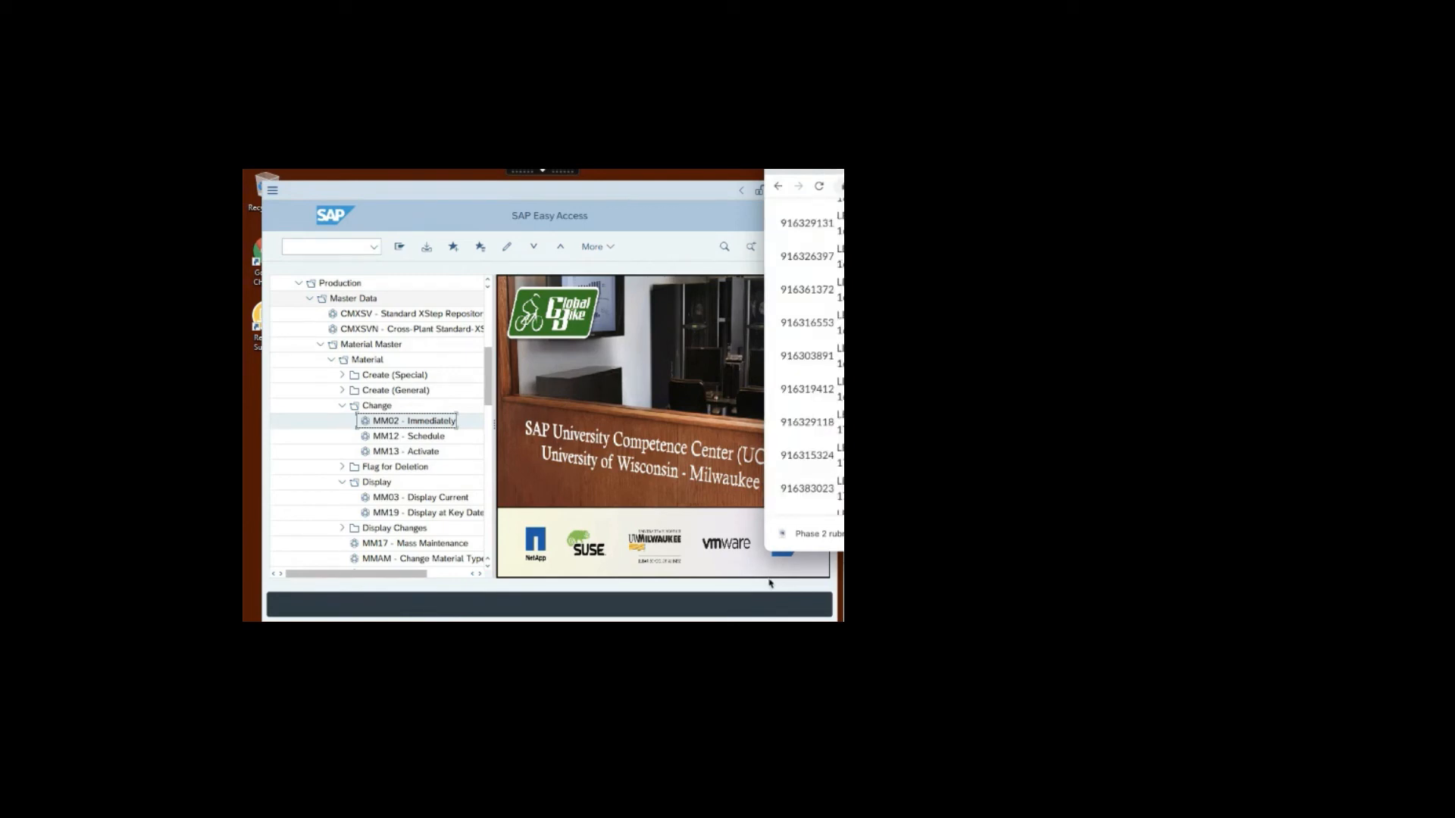
Step: Switch to the browser, enlarge its window, and go back to the SAP Lab section of the course modules
{"action": "left_click_drag", "start_coordinate": [765, 552], "coordinate": [643, 640]}
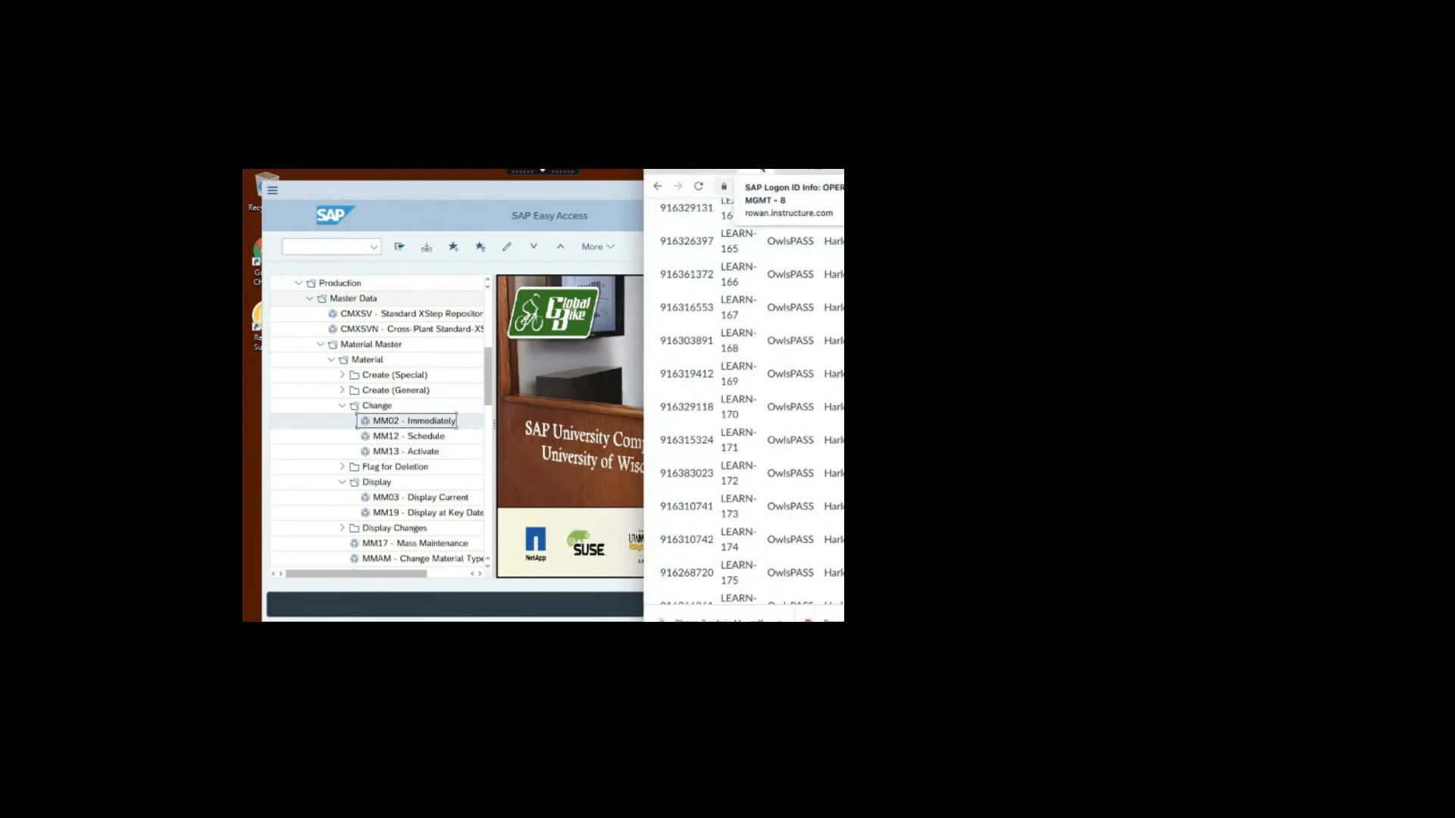
{"action": "left_click", "coordinate": [651, 189]}
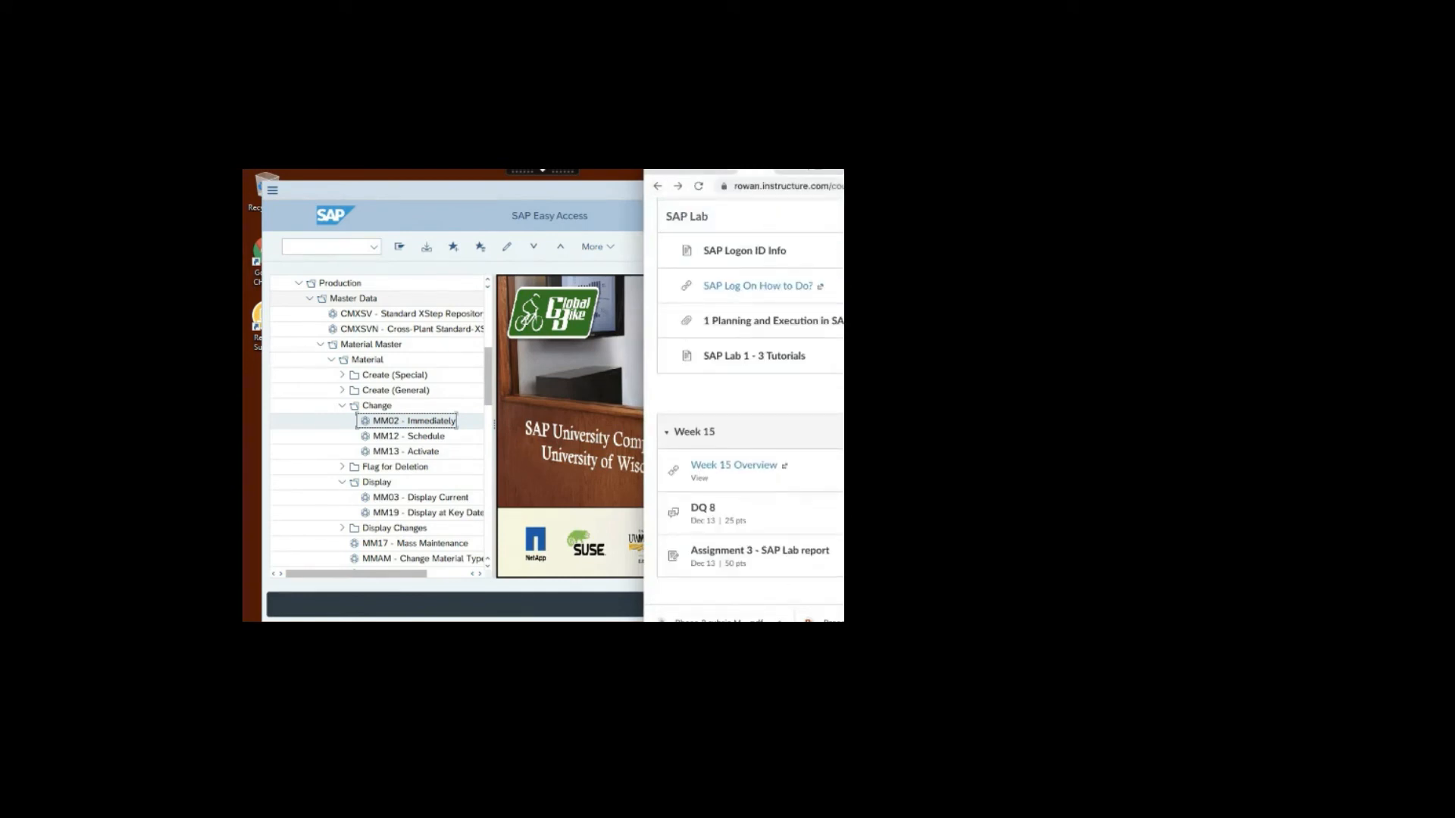
{"action": "scroll", "coordinate": [750, 390], "scroll_direction": "down", "scroll_amount": 1}
{"action": "scroll", "coordinate": [750, 401], "scroll_direction": "up", "scroll_amount": 2}
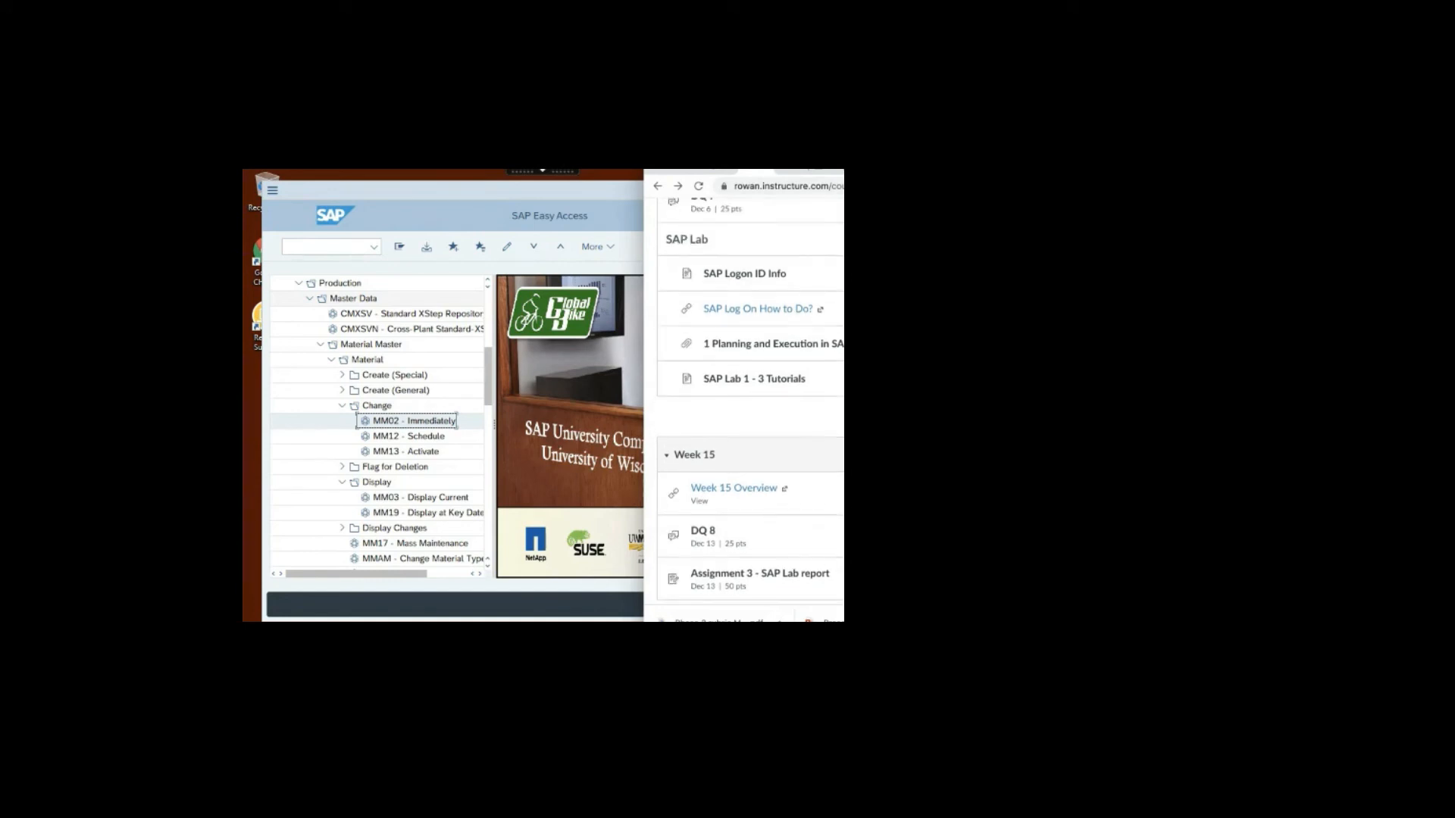
{"action": "scroll", "coordinate": [750, 401], "scroll_direction": "up", "scroll_amount": 1}
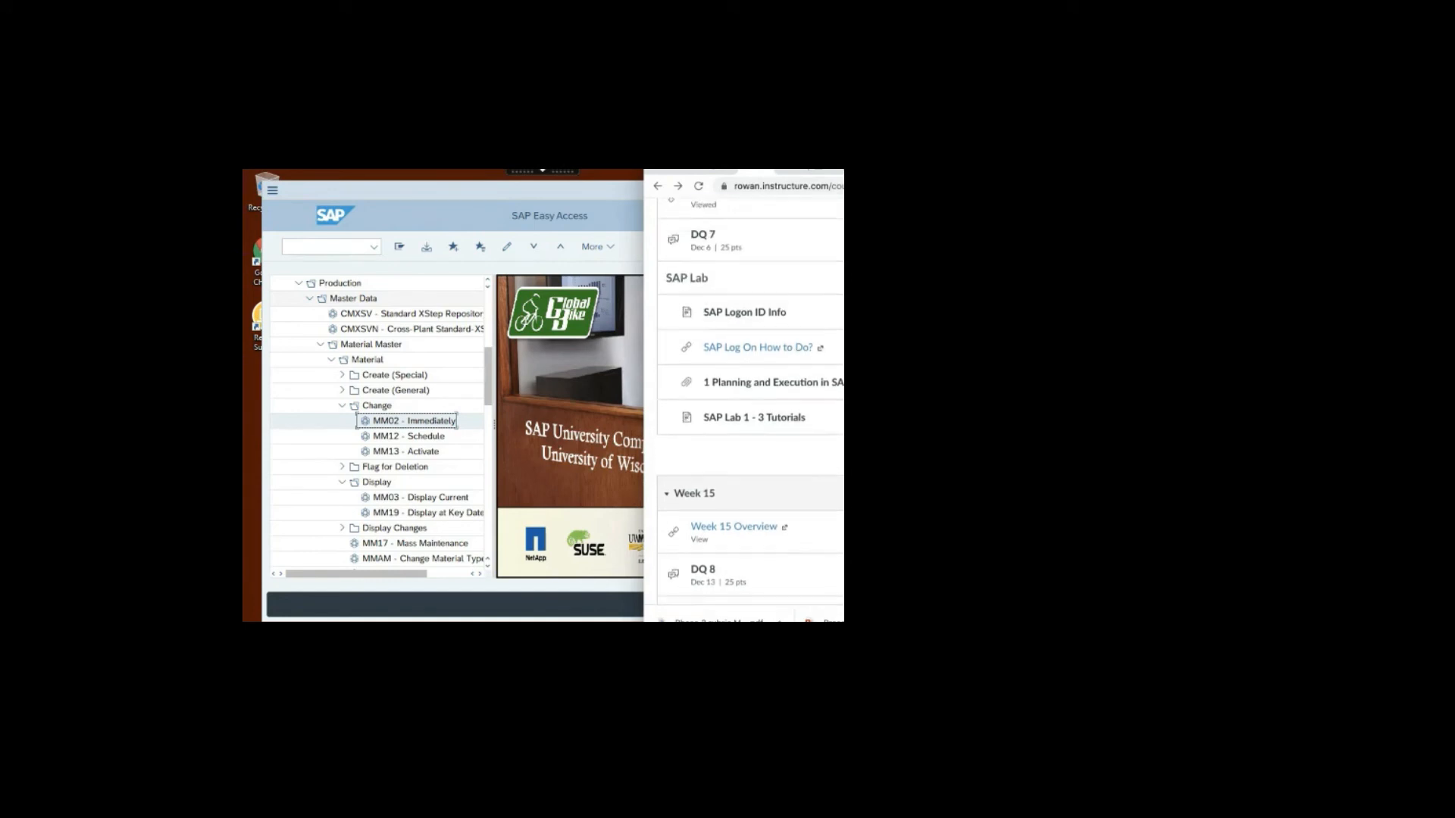
Step: Download the "1 Planning and Execution" lab manual from the SAP Lab section and open the PDF in the browser
{"action": "left_click", "coordinate": [810, 379]}
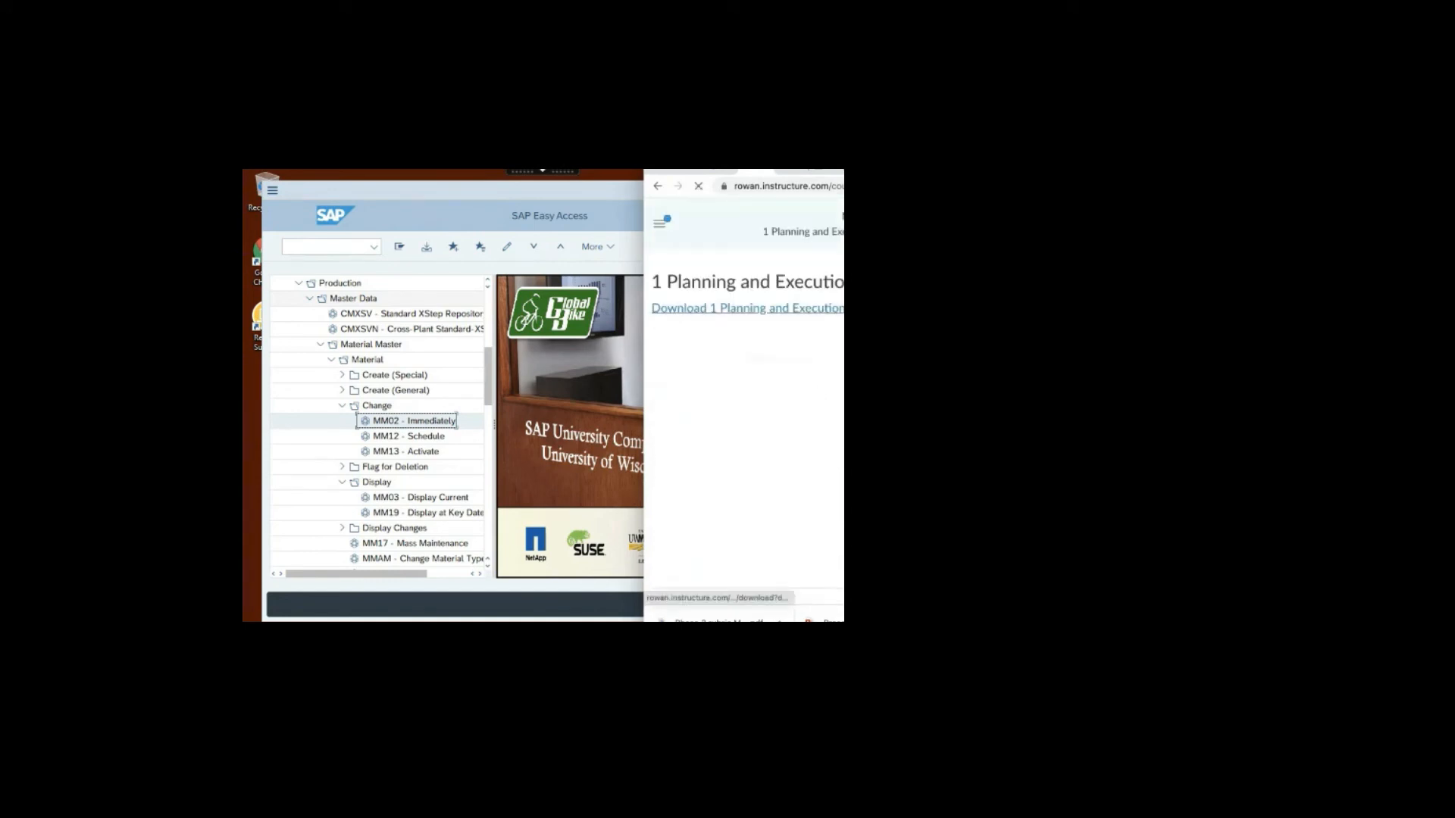
{"action": "left_click", "coordinate": [728, 307]}
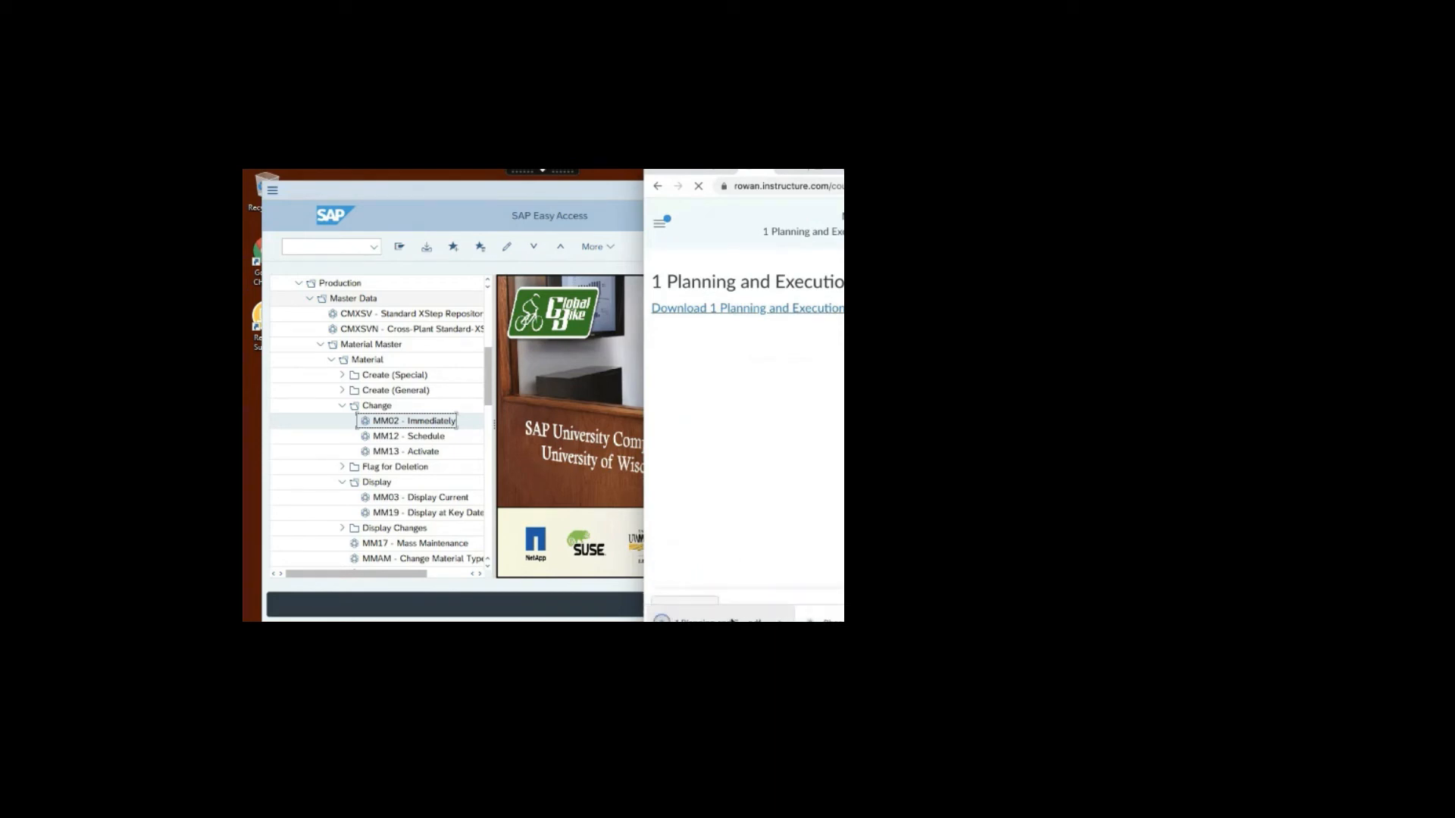
{"action": "left_click", "coordinate": [731, 620]}
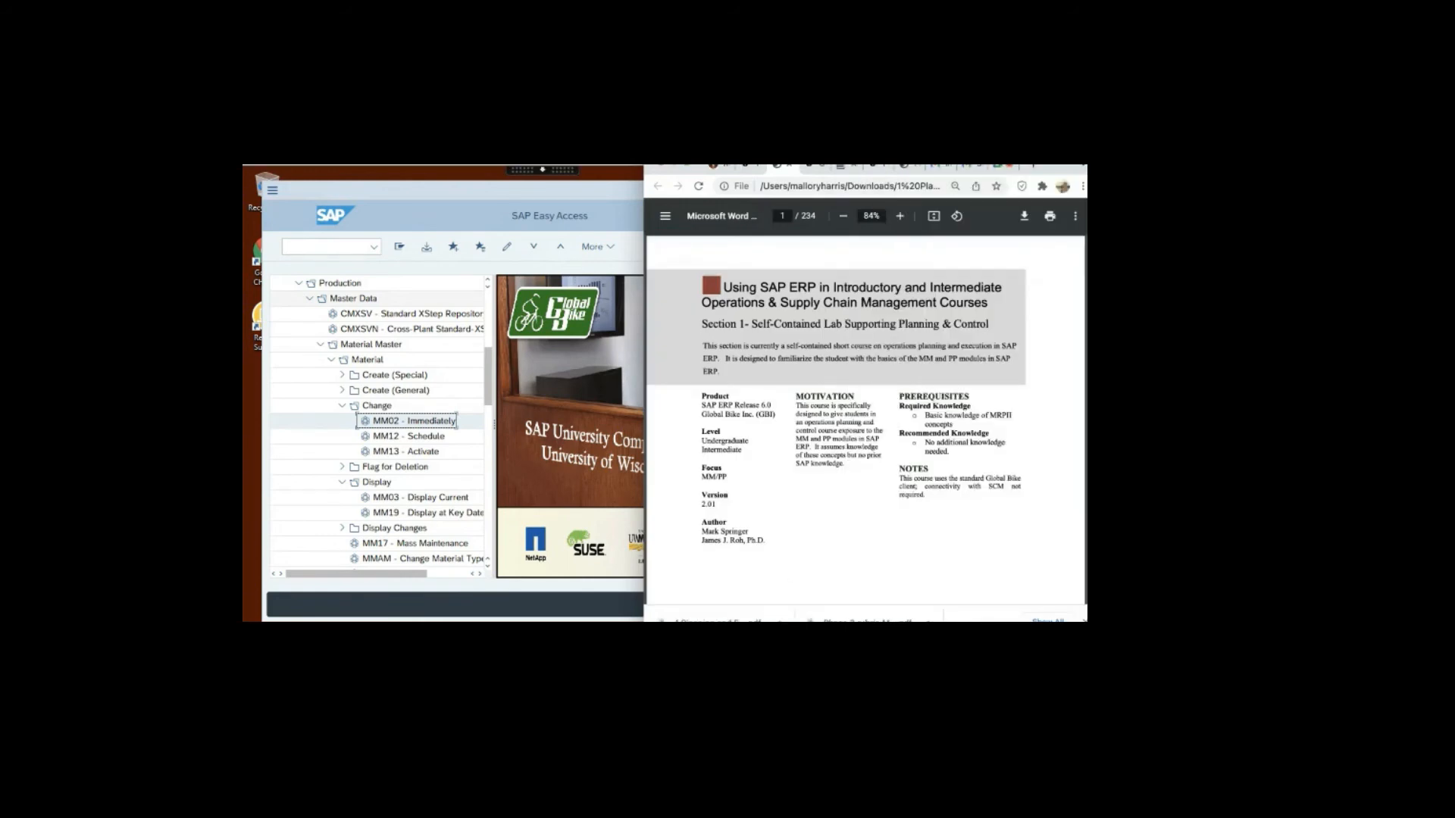
{"action": "scroll", "coordinate": [865, 420], "scroll_direction": "down", "scroll_amount": 15}
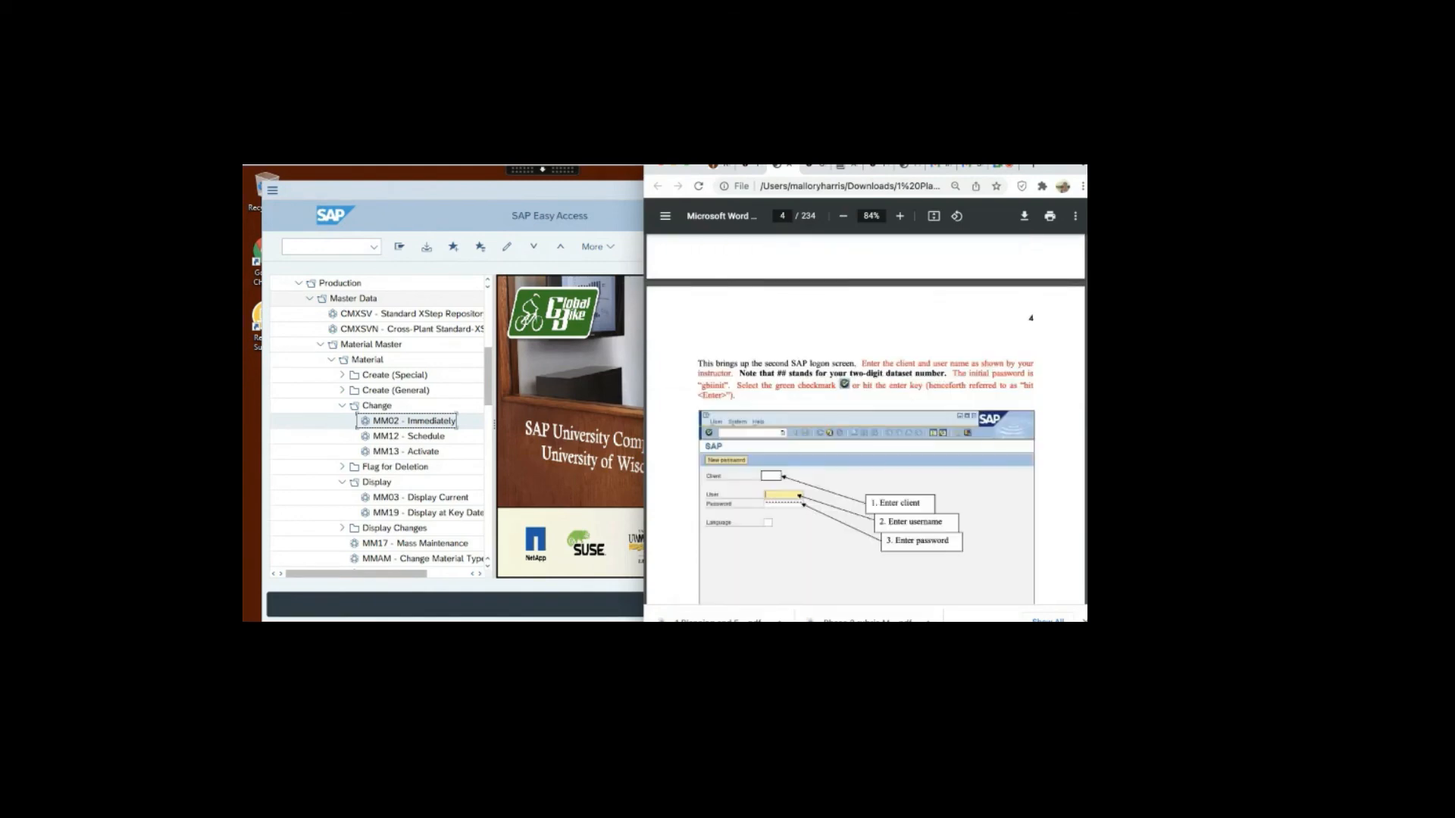
Step: Skim the lab manual's logon and navigation pages up to the "Material Masters for FERTs, HALBs, and ROHs" chapter on page 16 and read its introduction
{"action": "scroll", "coordinate": [865, 421], "scroll_direction": "up", "scroll_amount": 10}
{"action": "scroll", "coordinate": [866, 421], "scroll_direction": "down", "scroll_amount": 13}
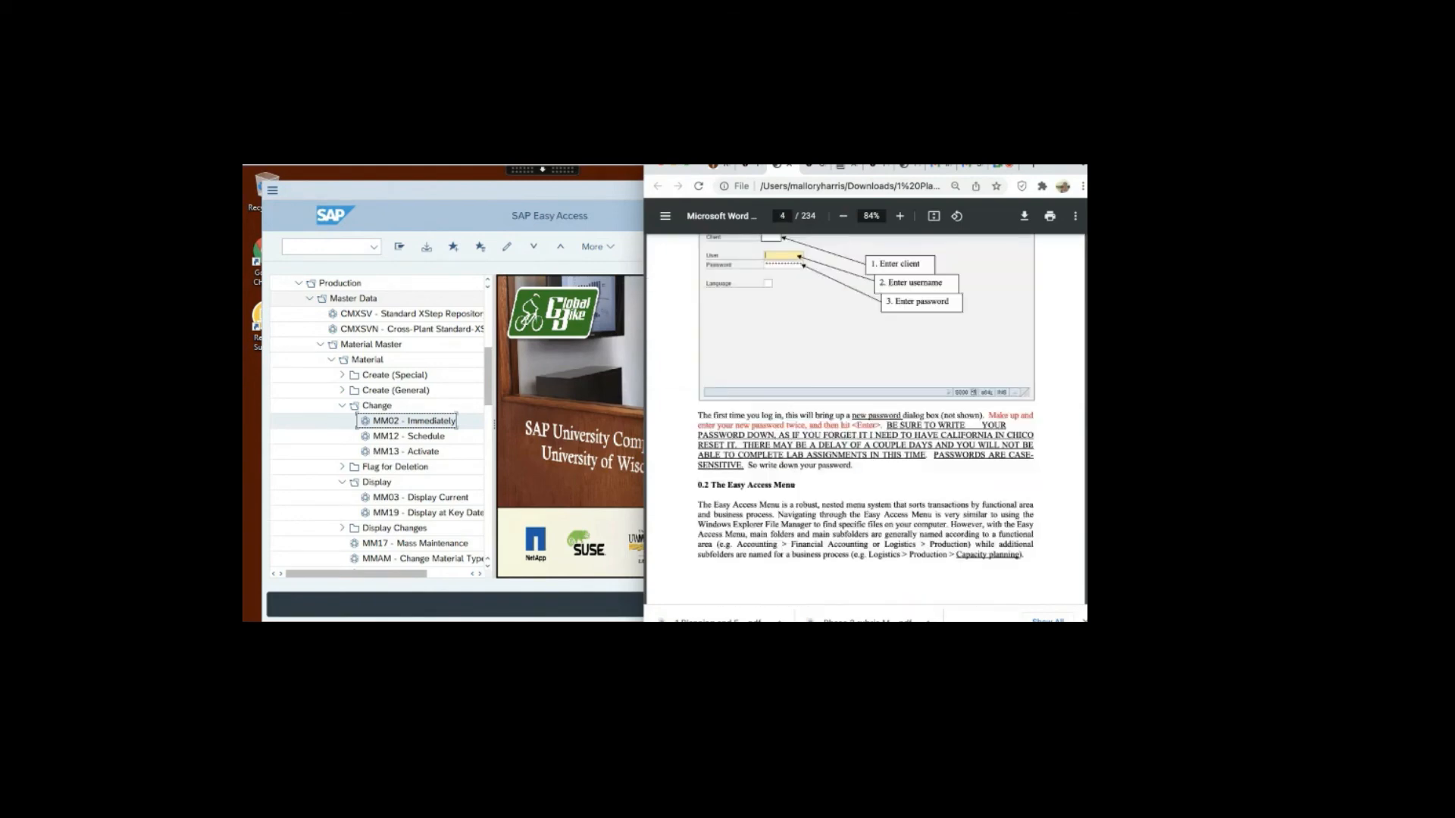
{"action": "scroll", "coordinate": [866, 420], "scroll_direction": "down", "scroll_amount": 12}
{"action": "scroll", "coordinate": [865, 421], "scroll_direction": "down", "scroll_amount": 2}
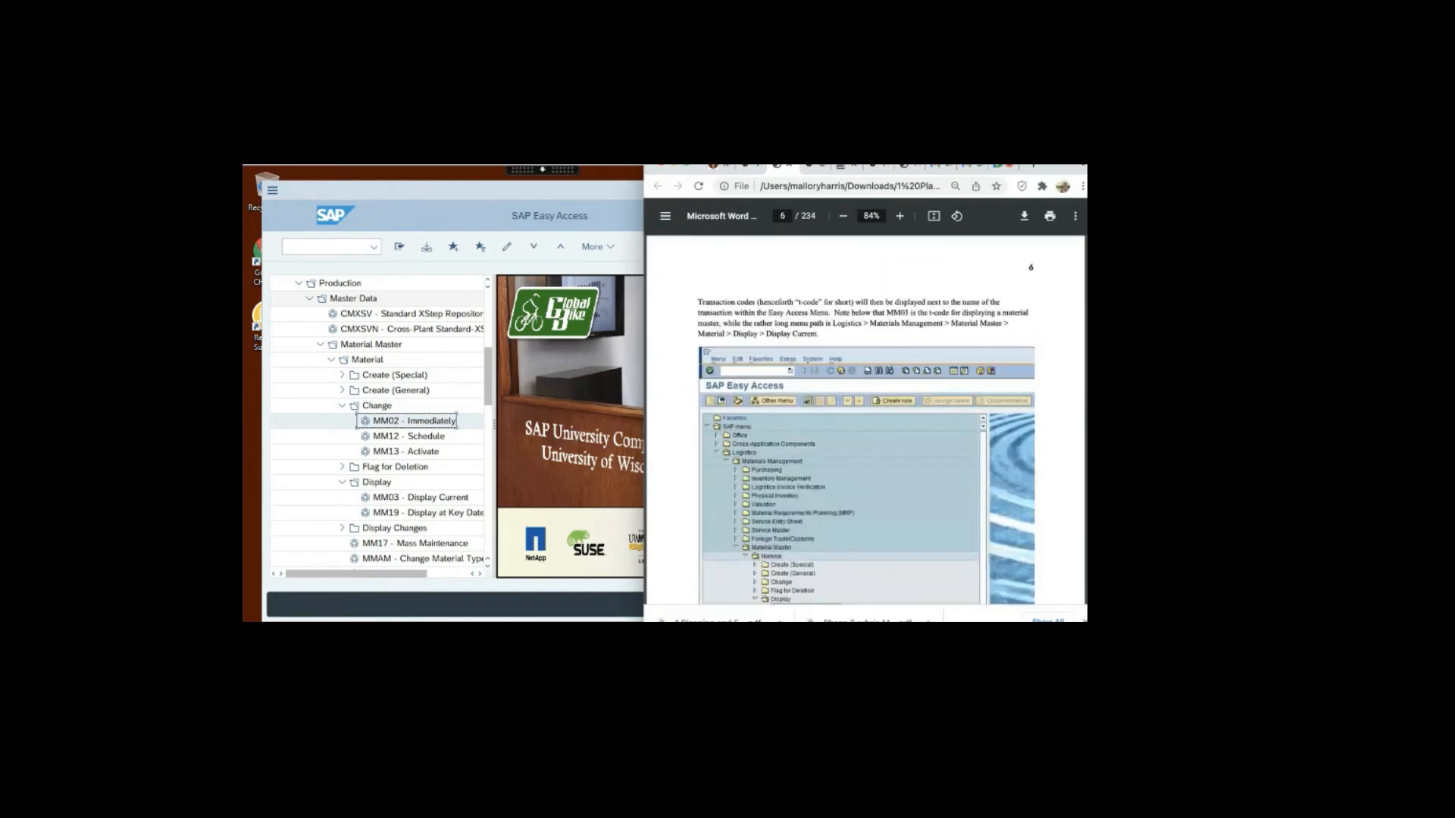
{"action": "scroll", "coordinate": [865, 420], "scroll_direction": "down", "scroll_amount": 20}
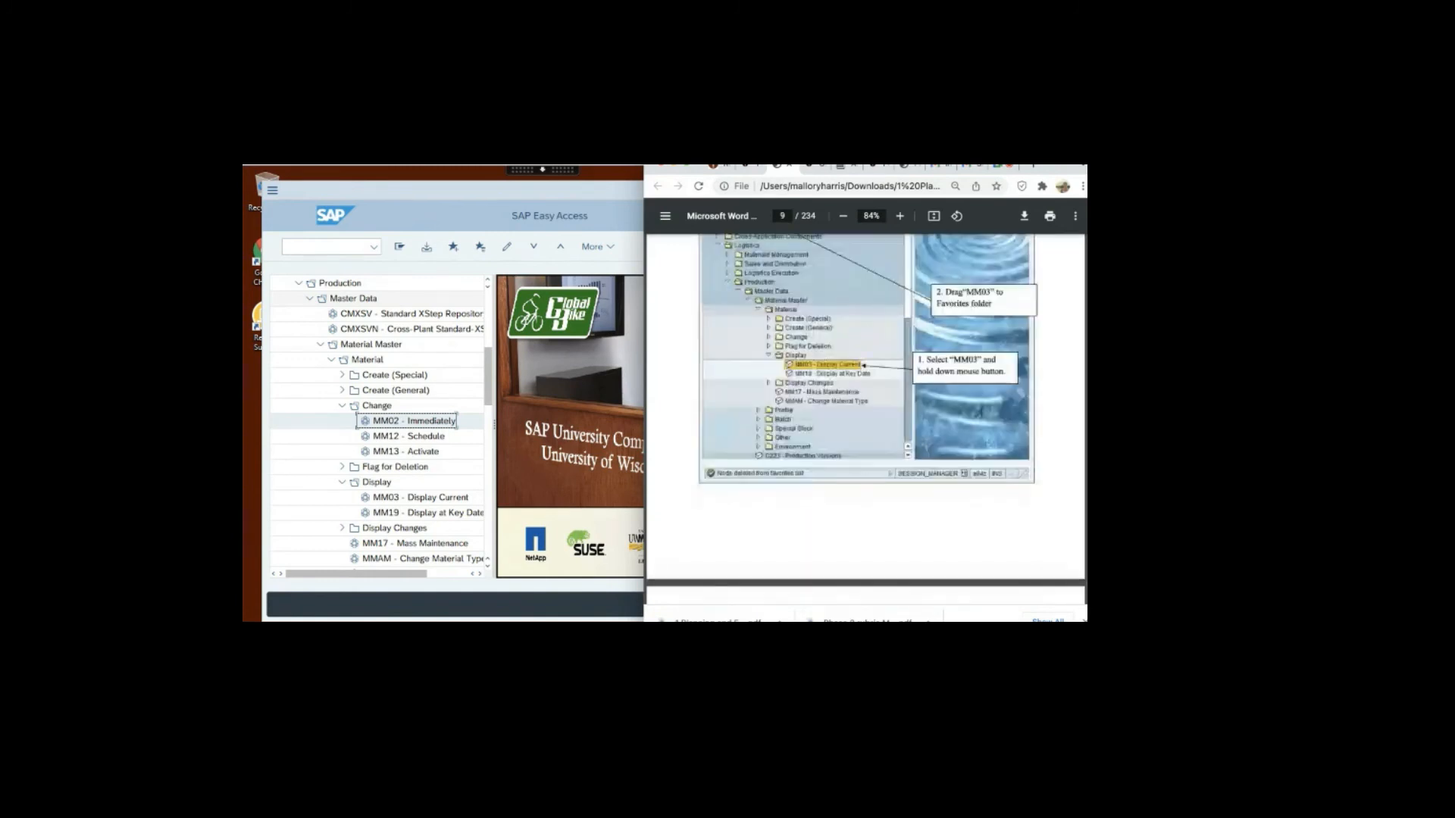
{"action": "scroll", "coordinate": [865, 421], "scroll_direction": "down", "scroll_amount": 12}
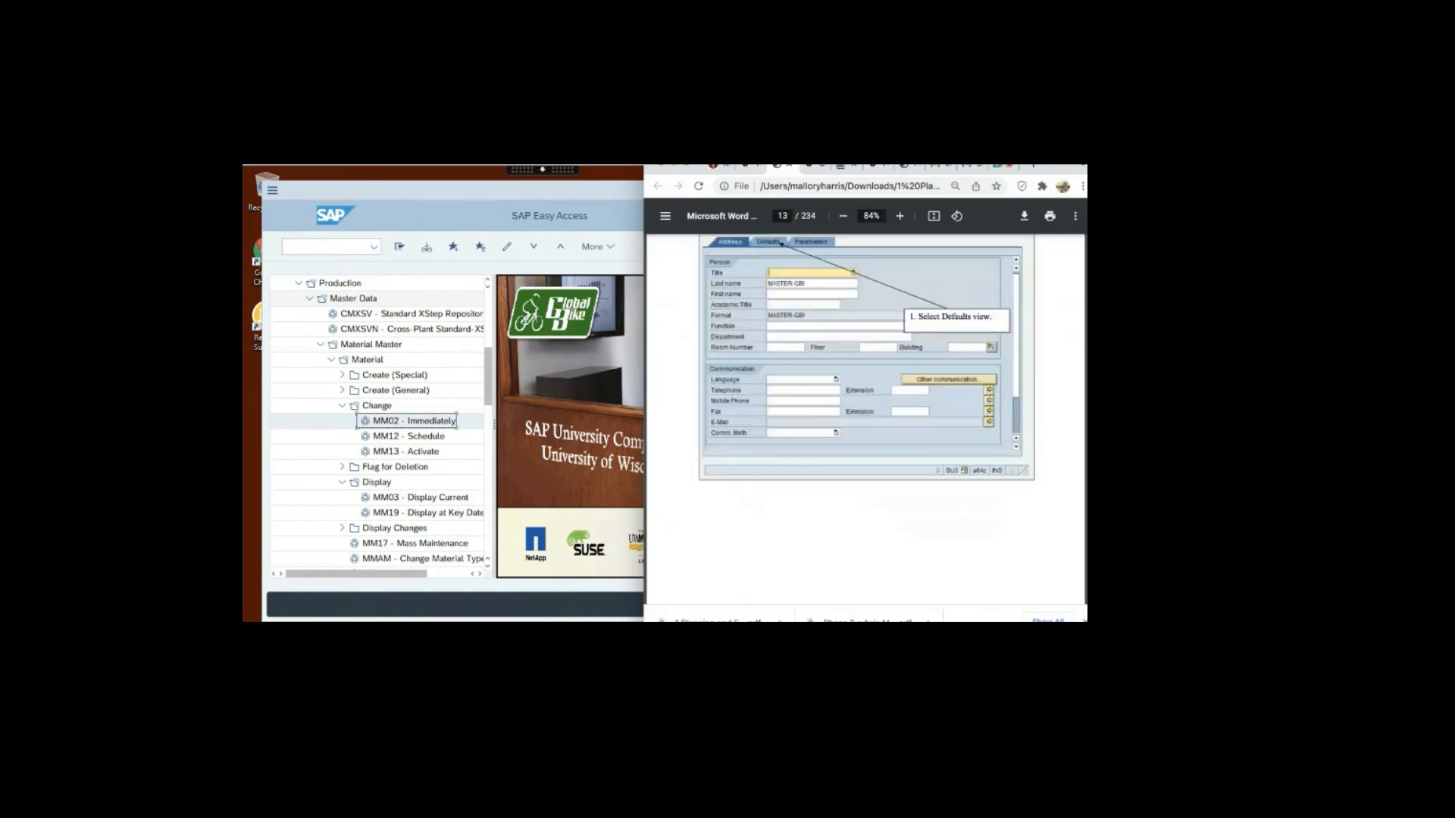
{"action": "scroll", "coordinate": [865, 420], "scroll_direction": "down", "scroll_amount": 12}
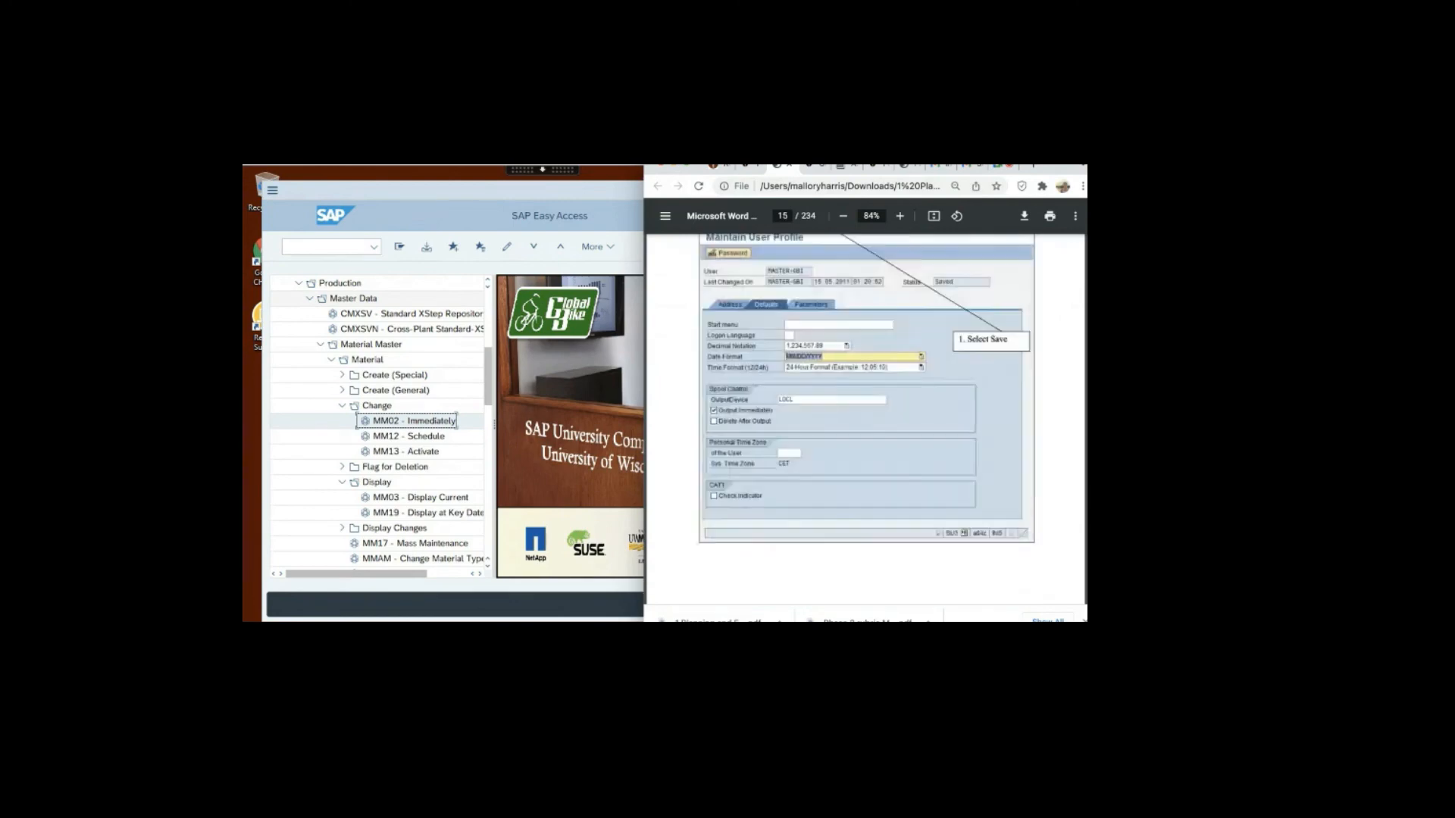
{"action": "scroll", "coordinate": [865, 421], "scroll_direction": "up", "scroll_amount": 3}
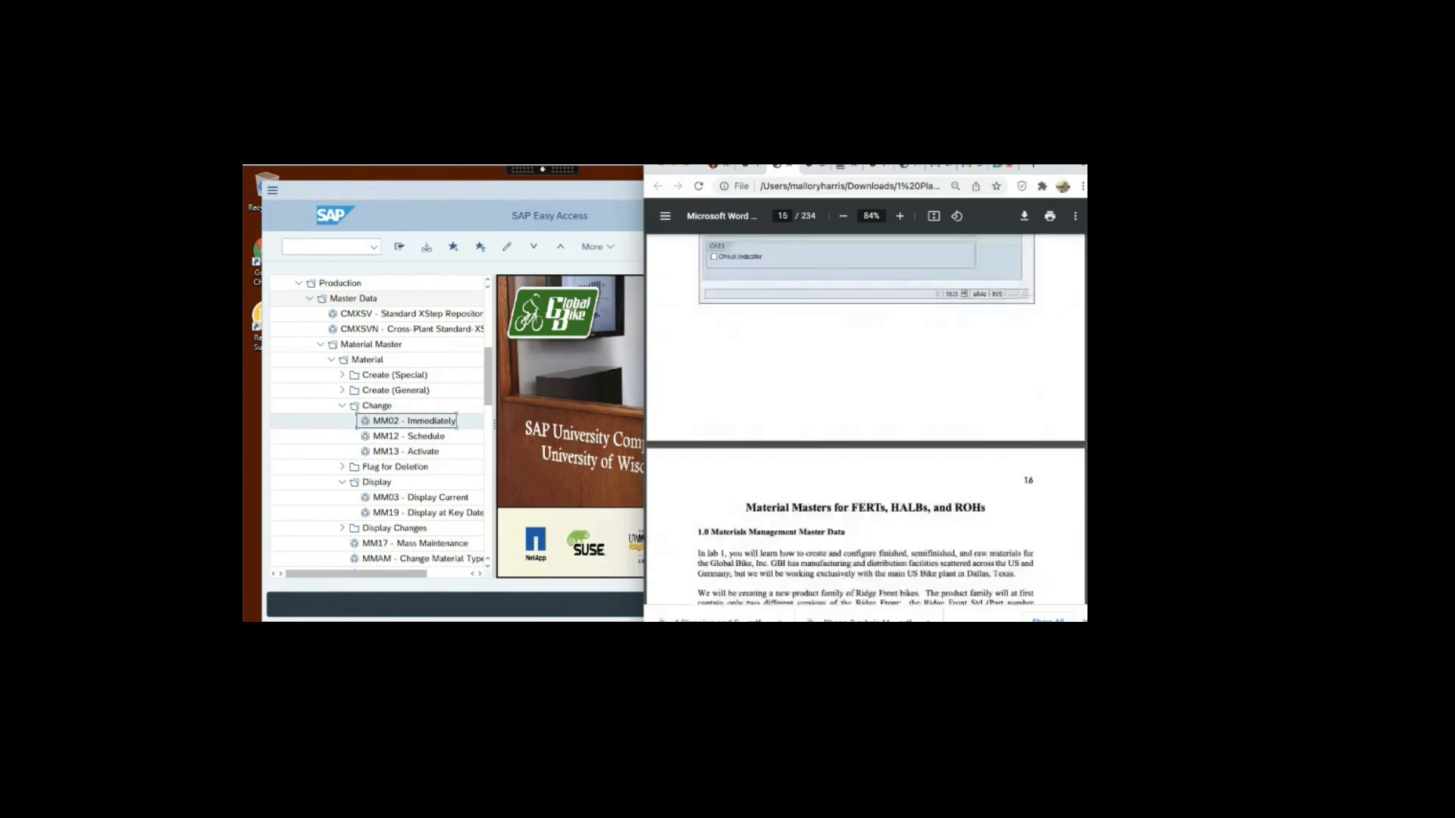
{"action": "scroll", "coordinate": [866, 421], "scroll_direction": "down", "scroll_amount": 3}
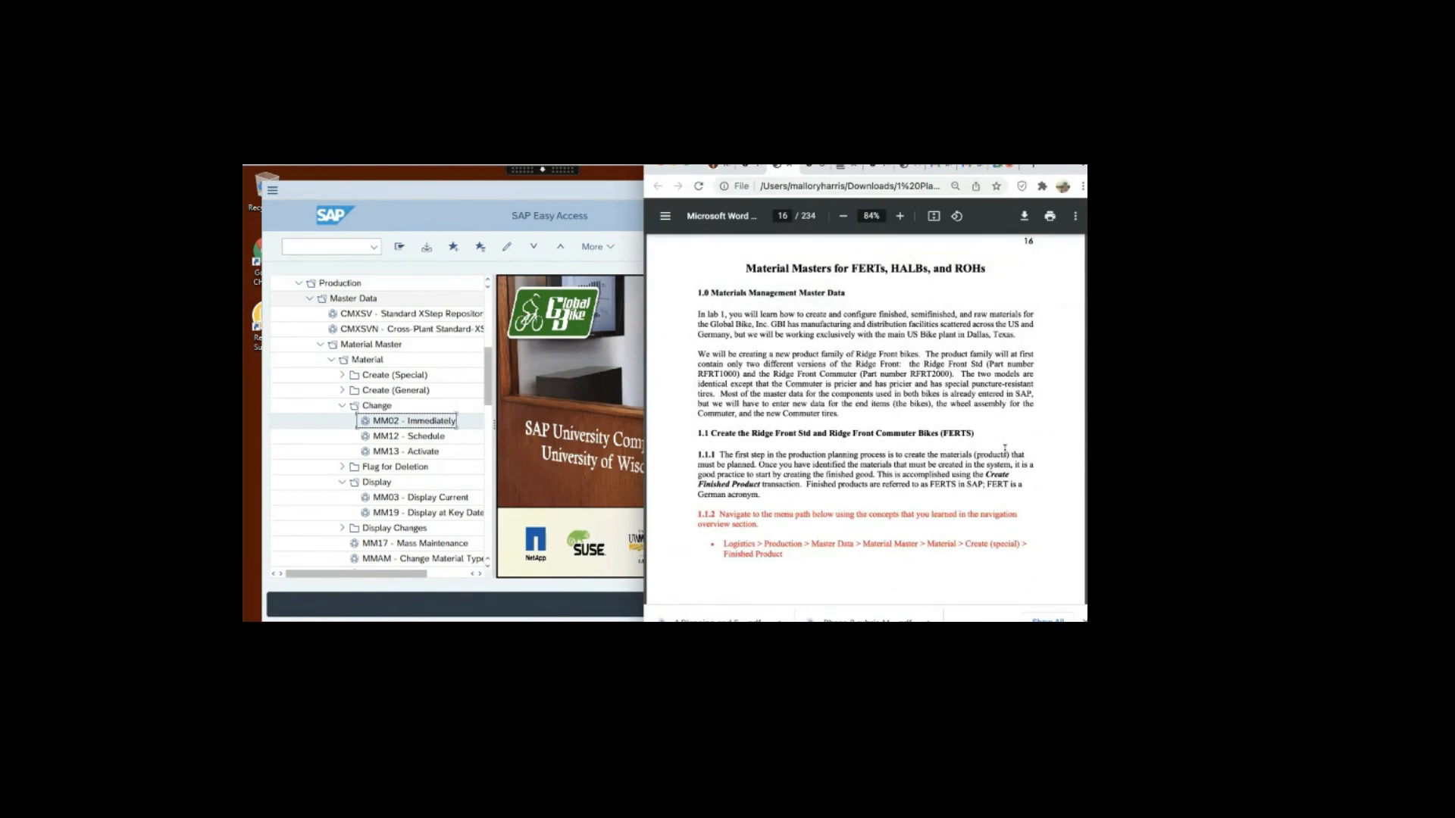
{"action": "scroll", "coordinate": [1074, 393], "scroll_direction": "down", "scroll_amount": 5}
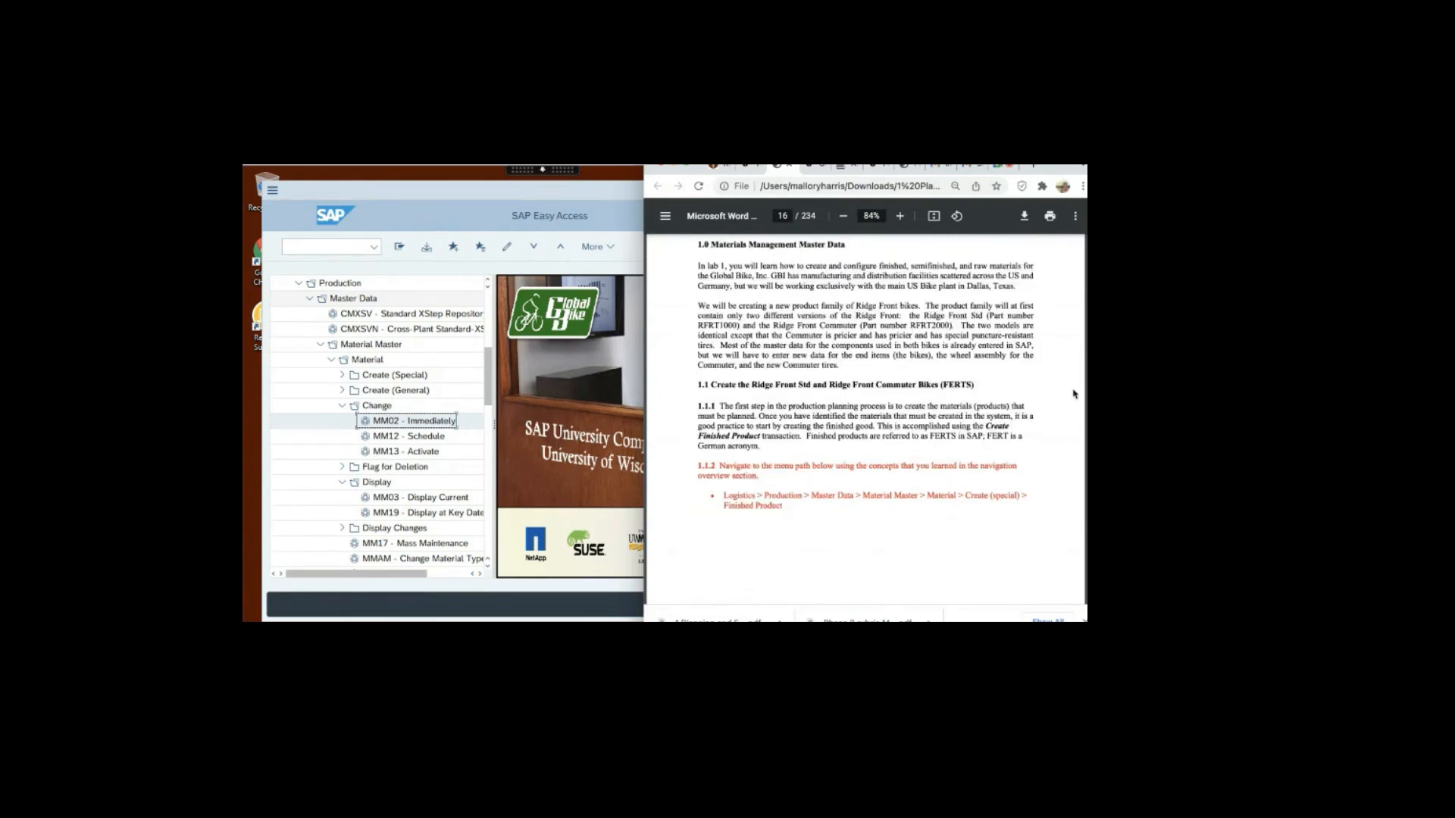
Step: Read manual sections 1.1.3 to 1.1.5 on the finished product's initial screen, view selection, and organizational levels
{"action": "scroll", "coordinate": [1073, 394], "scroll_direction": "down", "scroll_amount": 5}
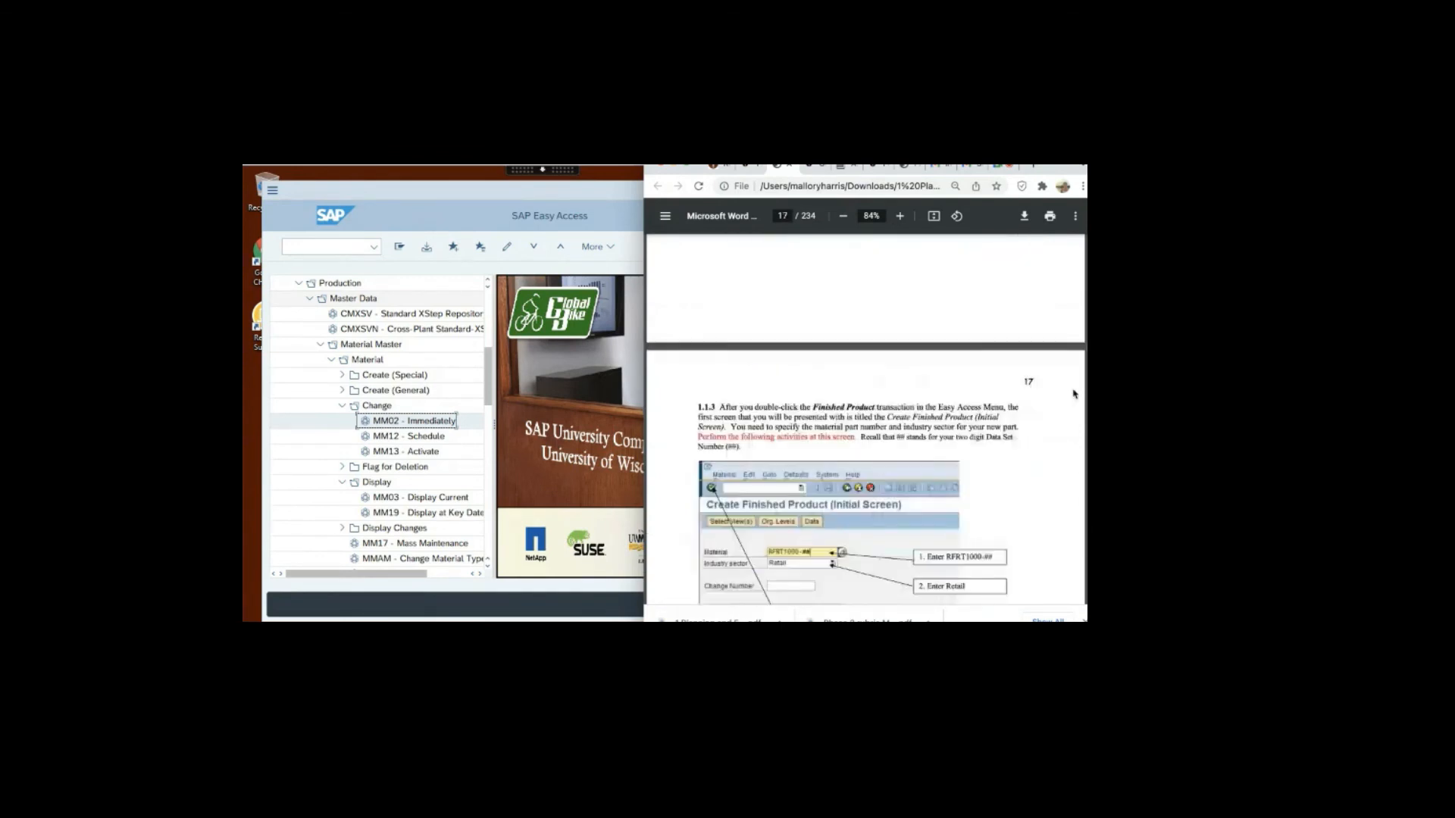
{"action": "scroll", "coordinate": [1073, 394], "scroll_direction": "up", "scroll_amount": 2}
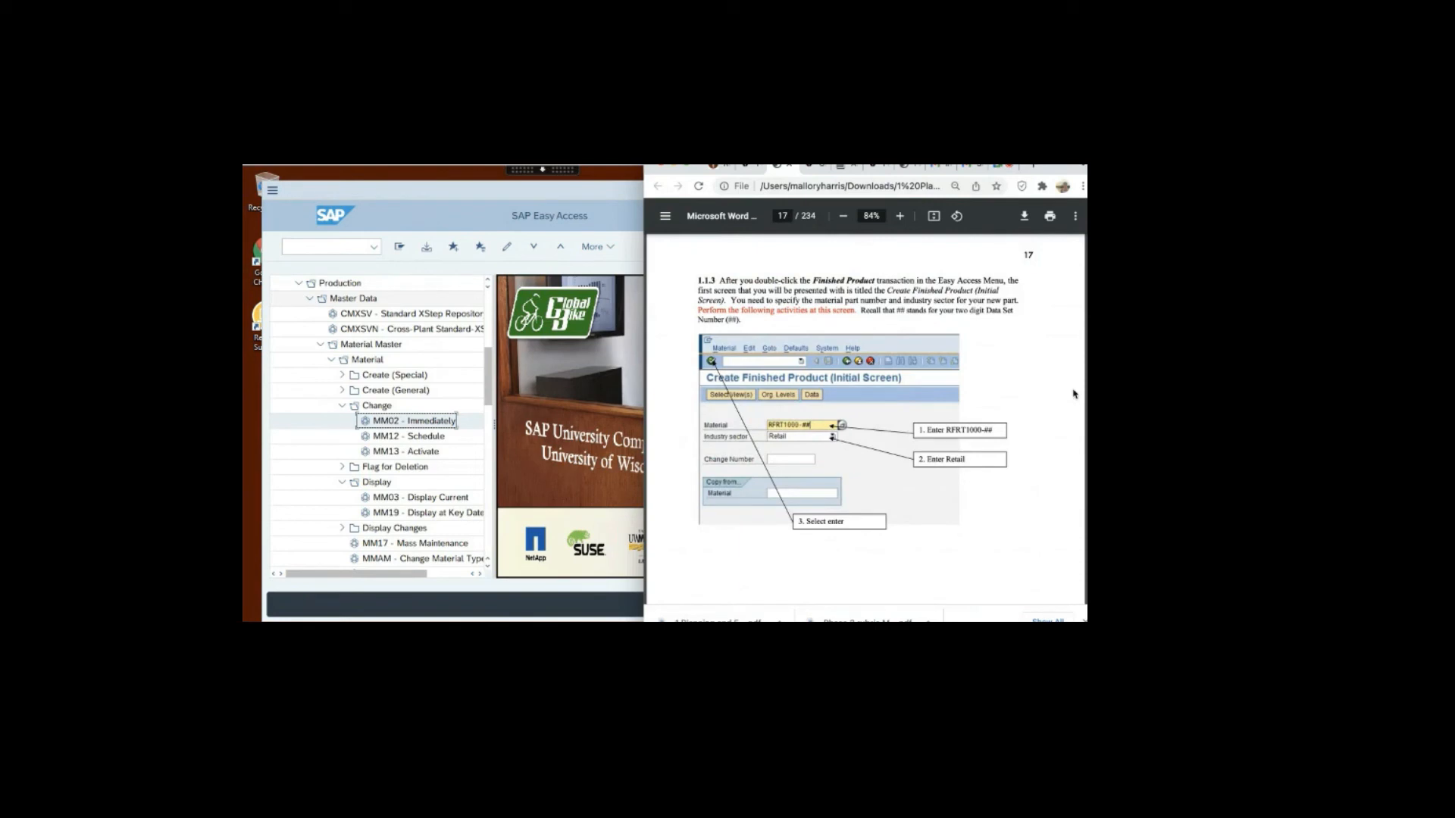
{"action": "scroll", "coordinate": [1073, 394], "scroll_direction": "down", "scroll_amount": 3}
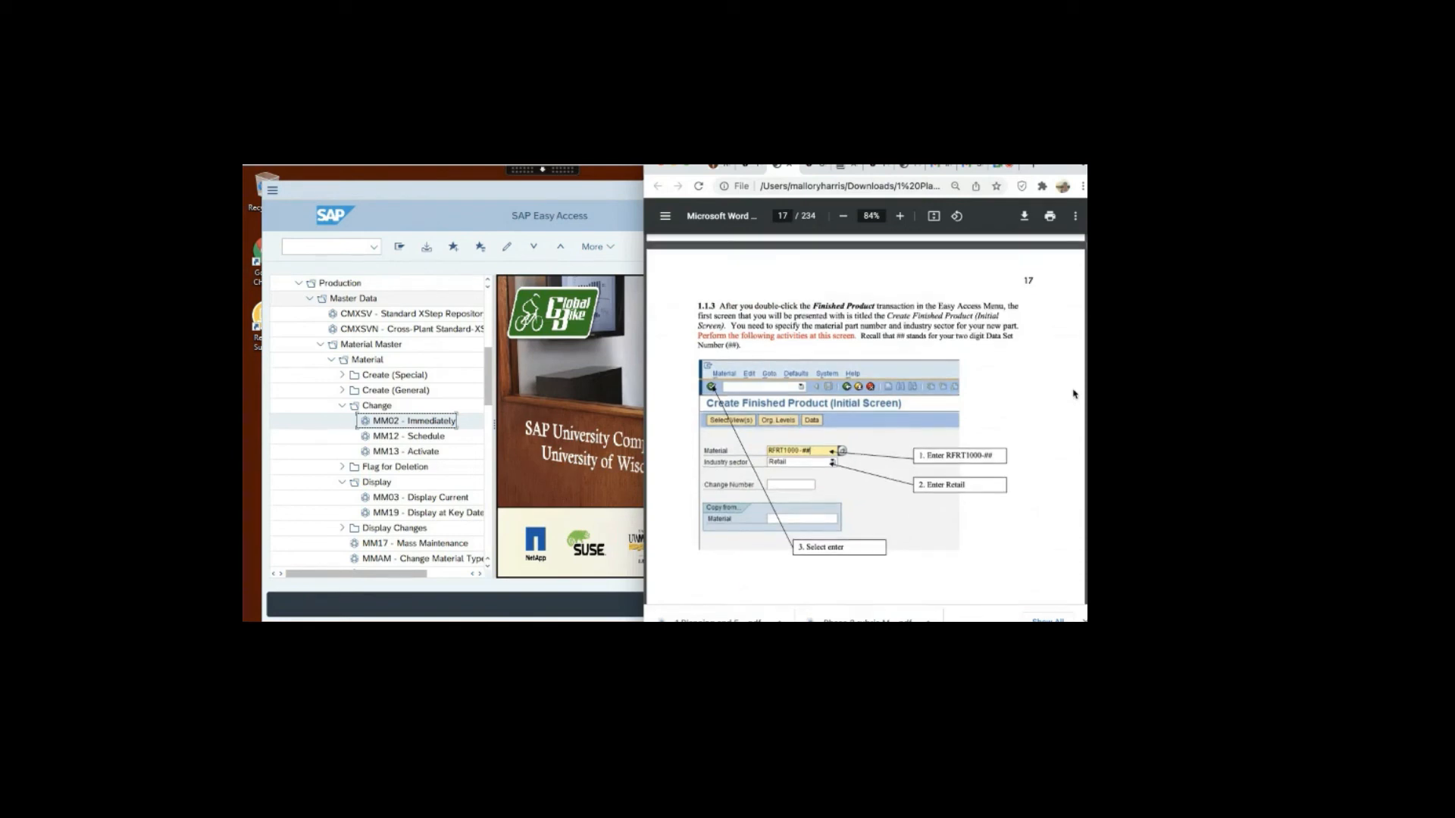
{"action": "scroll", "coordinate": [1074, 394], "scroll_direction": "down", "scroll_amount": 10}
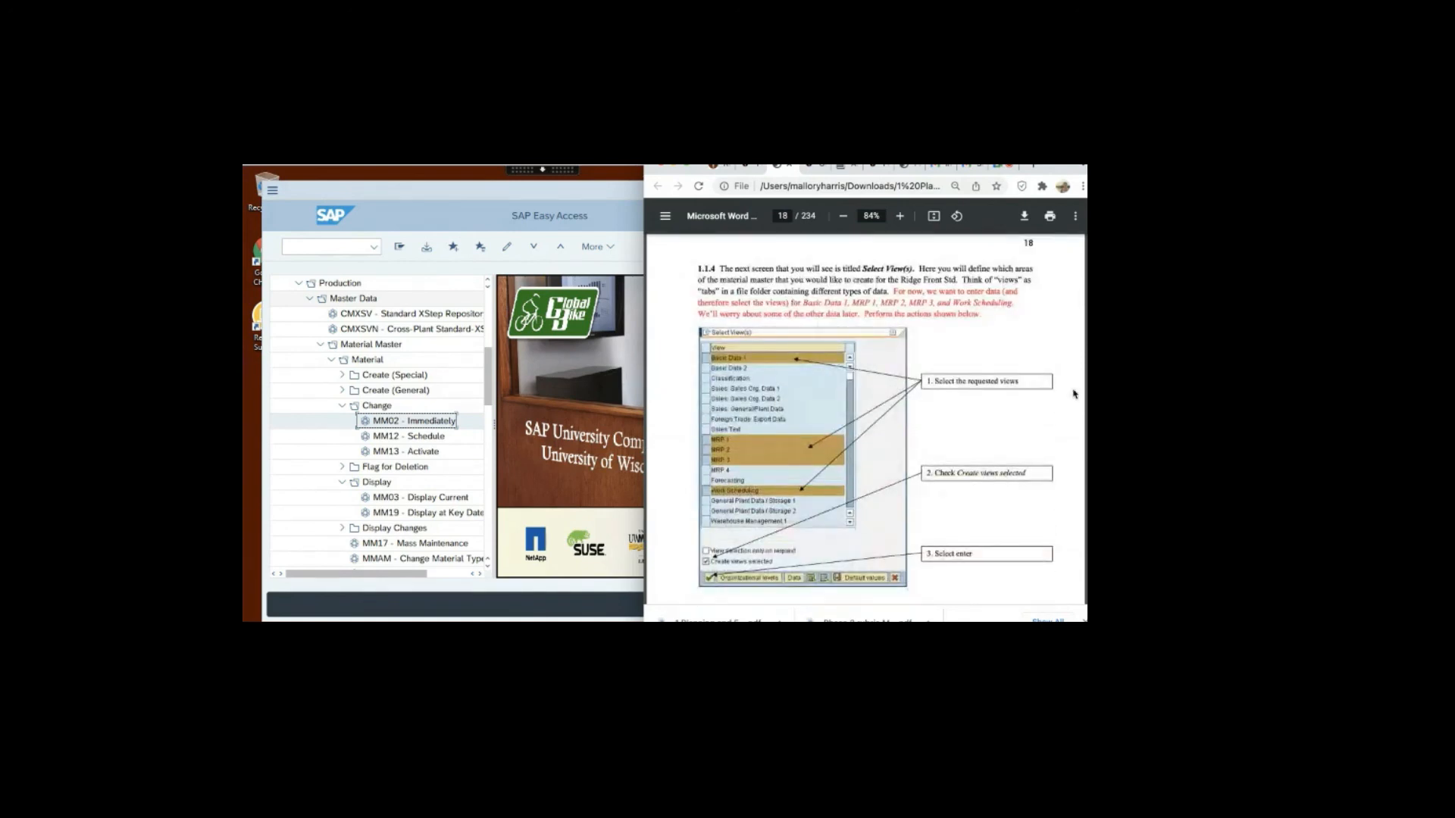
{"action": "scroll", "coordinate": [1074, 394], "scroll_direction": "down", "scroll_amount": 8}
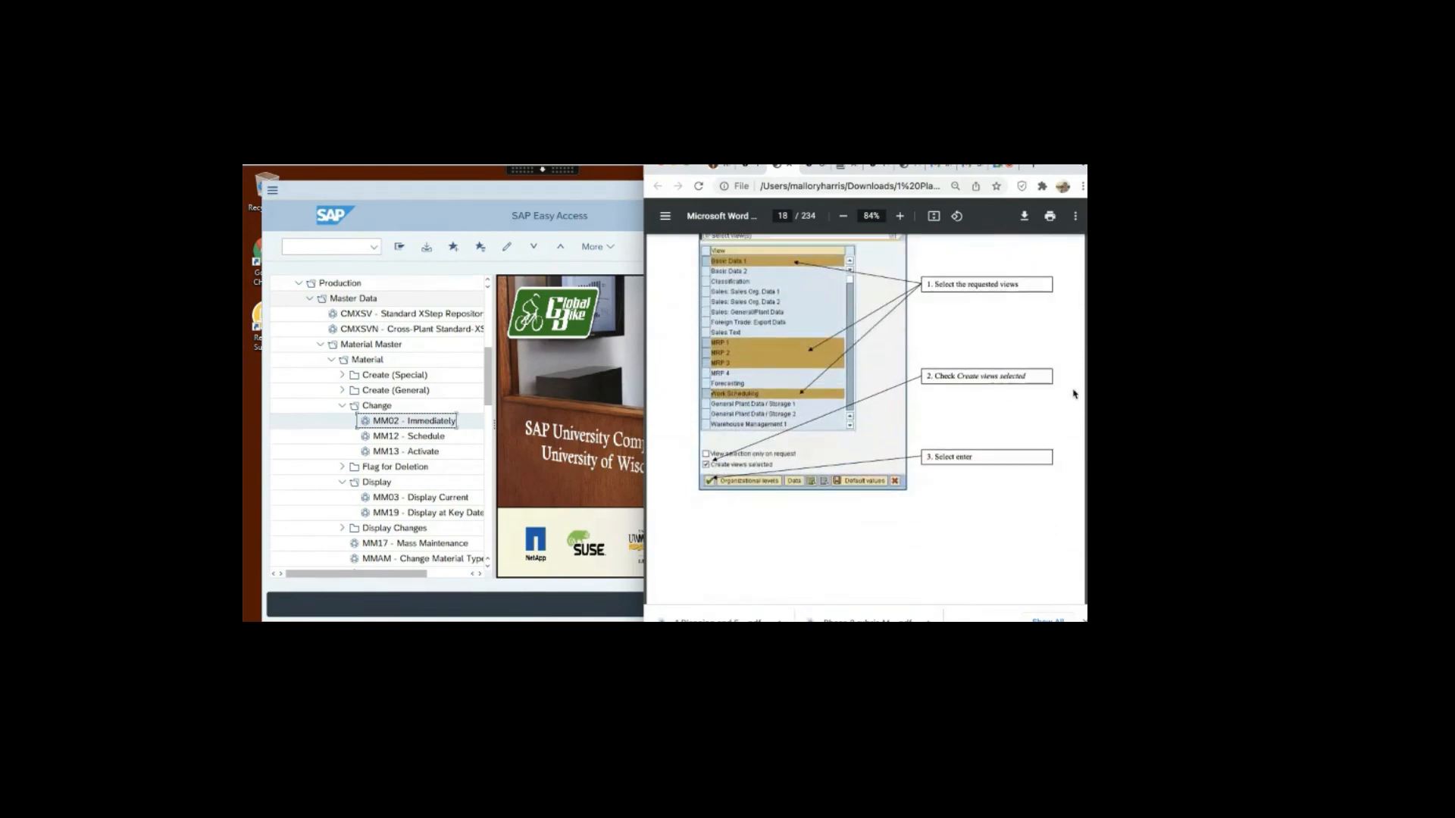
{"action": "scroll", "coordinate": [1073, 394], "scroll_direction": "down", "scroll_amount": 4}
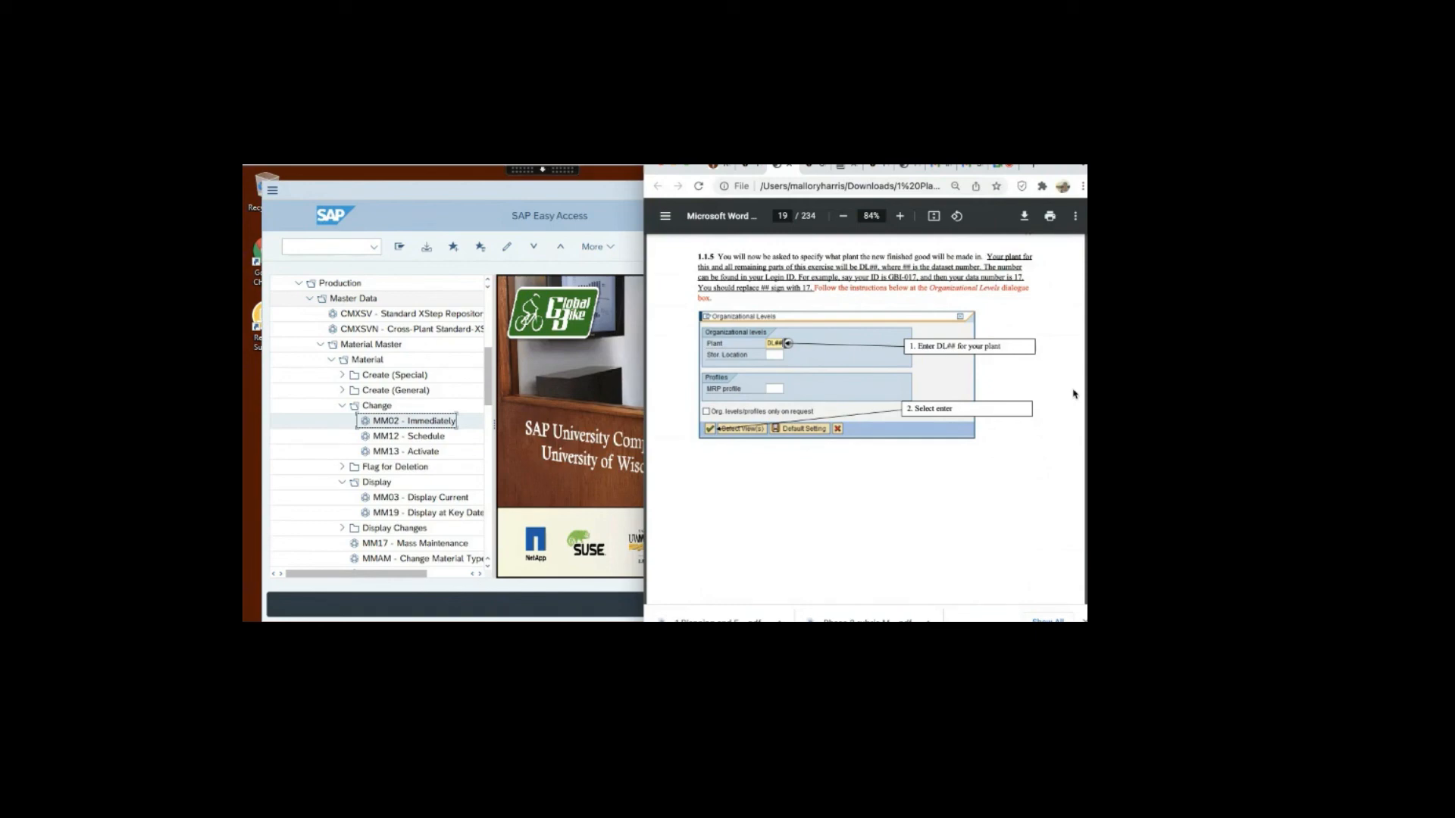
{"action": "scroll", "coordinate": [1073, 394], "scroll_direction": "down", "scroll_amount": 3}
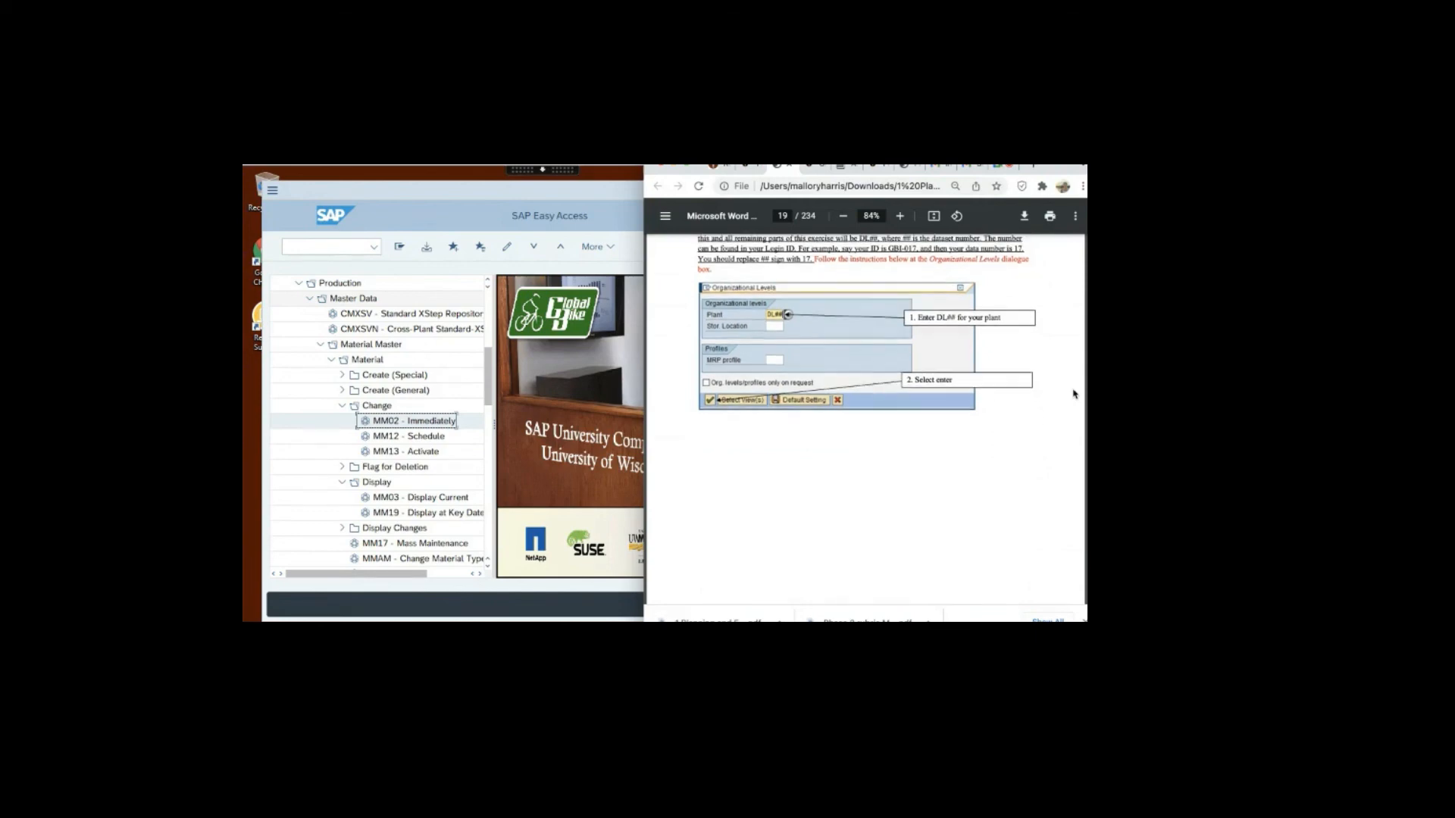
Step: Review the manual's instructions for the Basic Data 1, MRP 1, and MRP 2 entries of the new finished product, on pages 20 to 22
{"action": "scroll", "coordinate": [1074, 394], "scroll_direction": "down", "scroll_amount": 6}
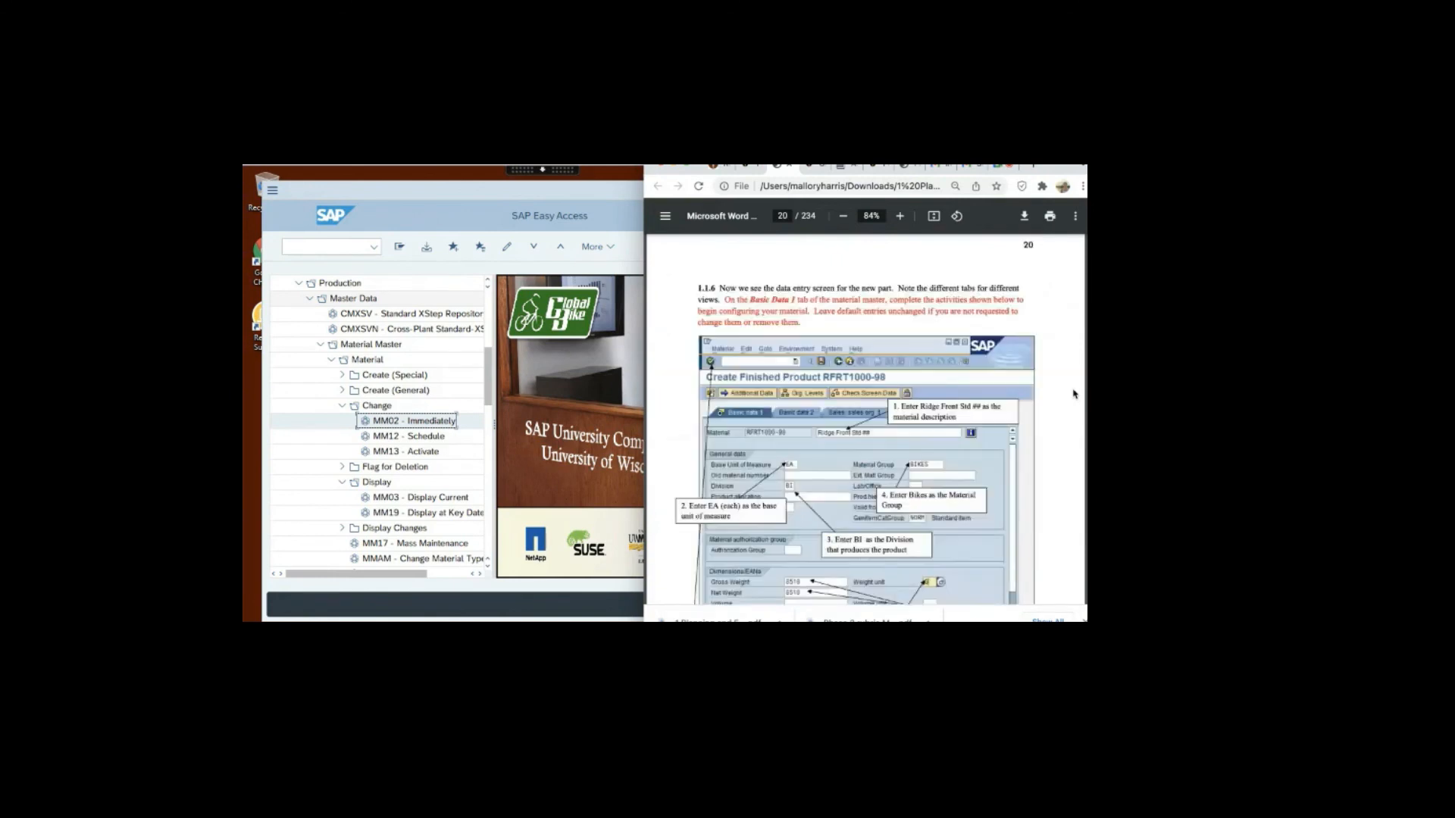
{"action": "scroll", "coordinate": [1074, 394], "scroll_direction": "down", "scroll_amount": 1}
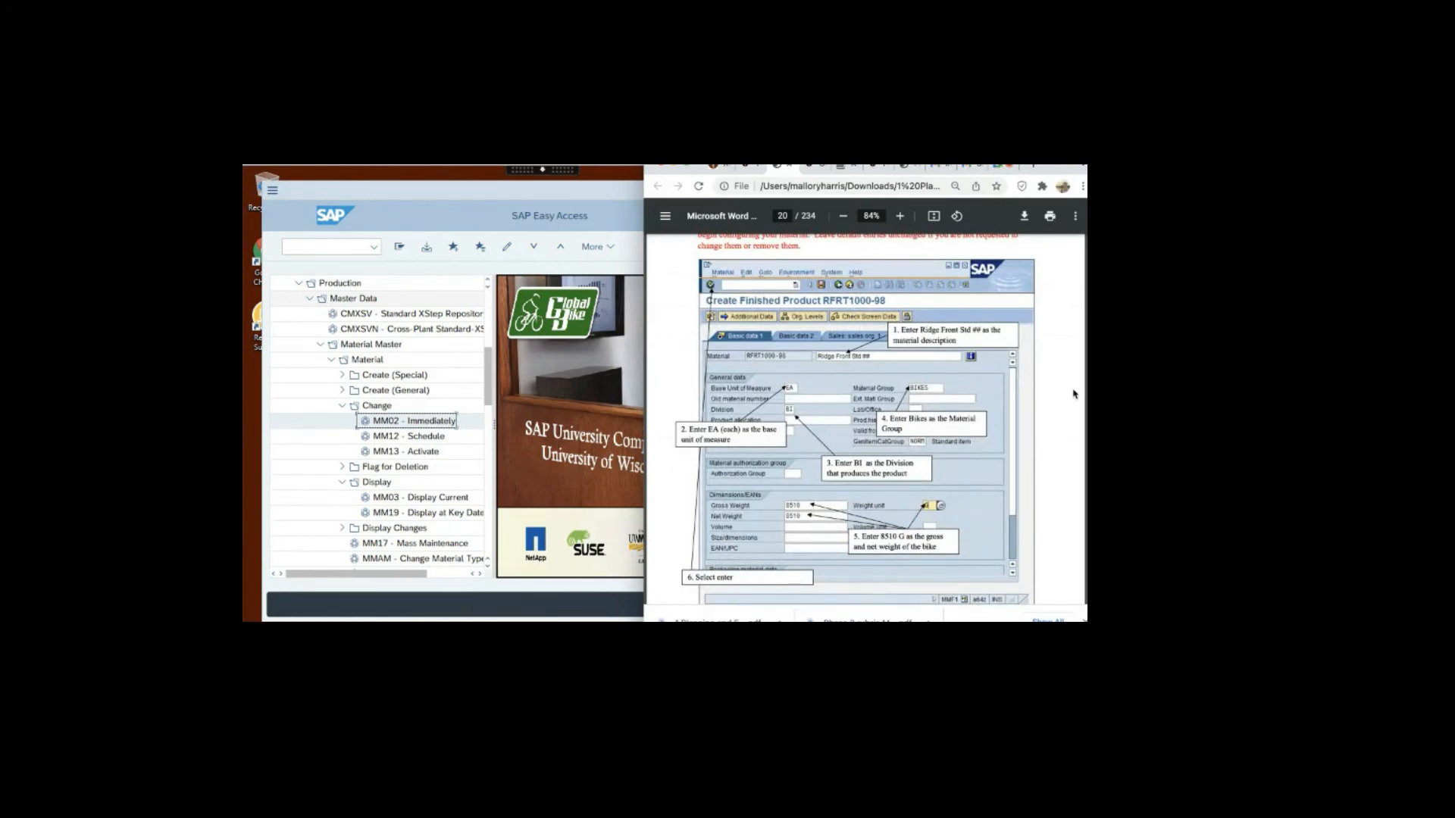
{"action": "scroll", "coordinate": [1073, 394], "scroll_direction": "down", "scroll_amount": 8}
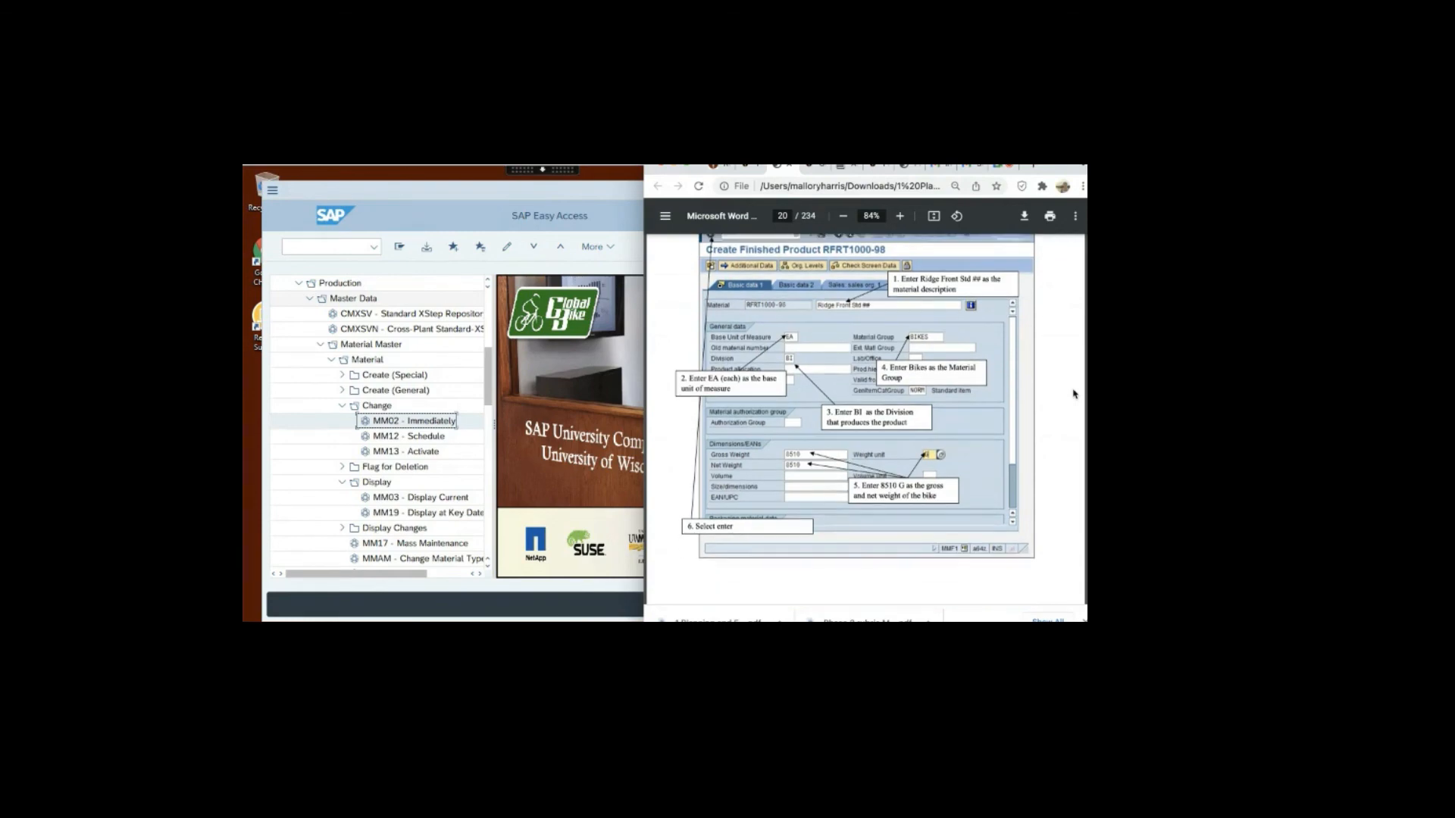
{"action": "scroll", "coordinate": [1073, 394], "scroll_direction": "down", "scroll_amount": 2}
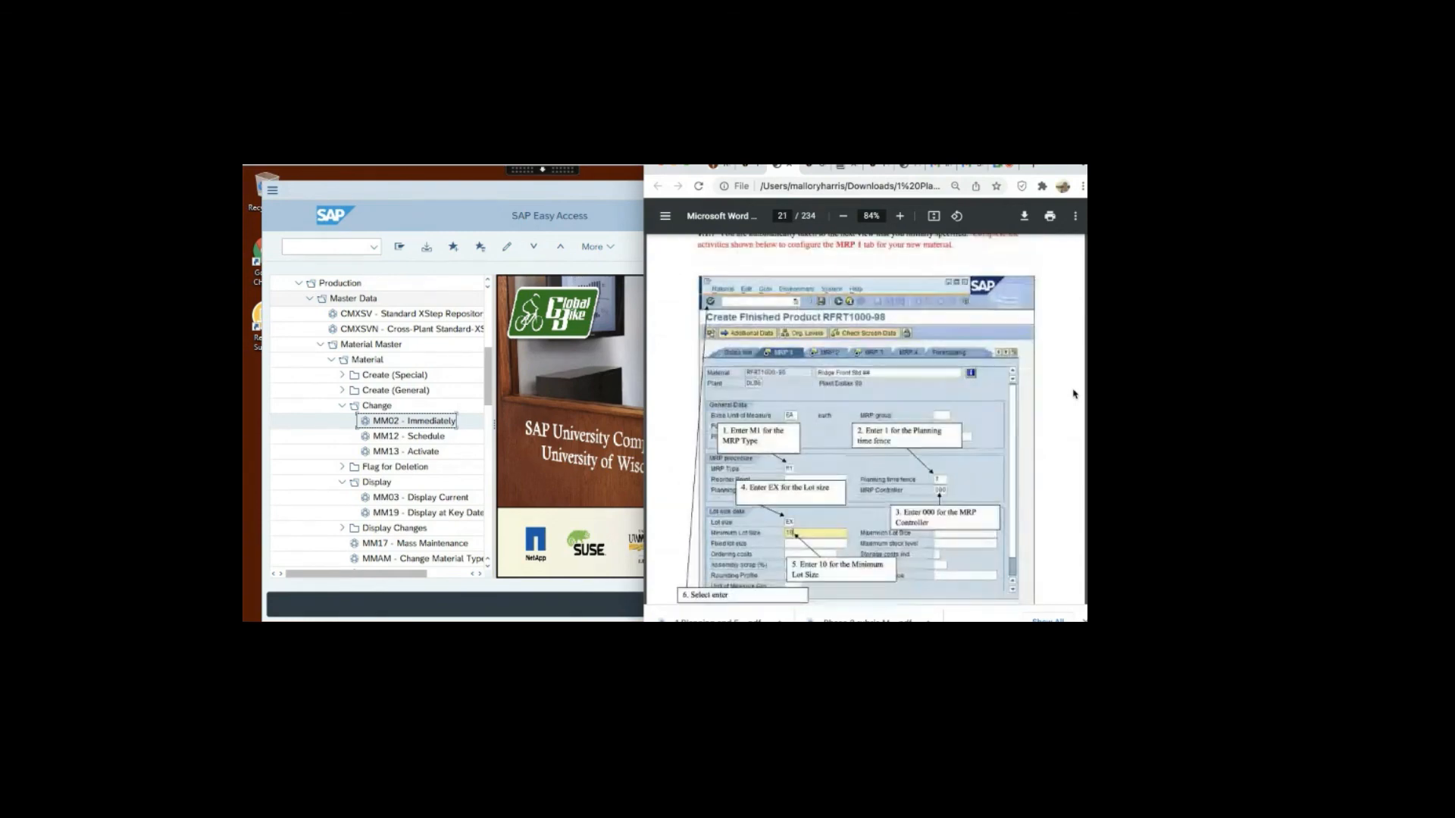
{"action": "scroll", "coordinate": [1073, 394], "scroll_direction": "down", "scroll_amount": 1}
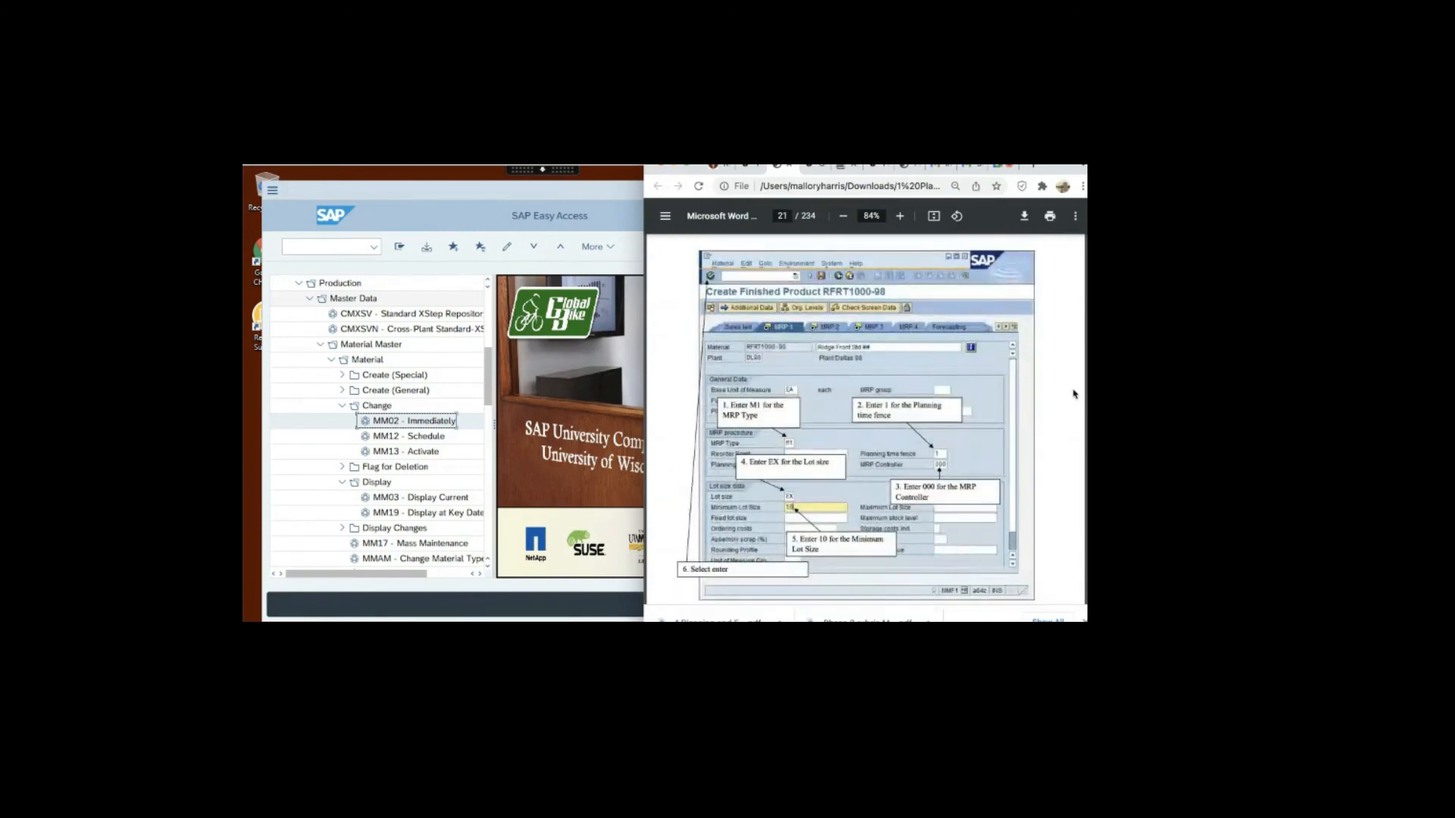
{"action": "scroll", "coordinate": [1074, 394], "scroll_direction": "down", "scroll_amount": 9}
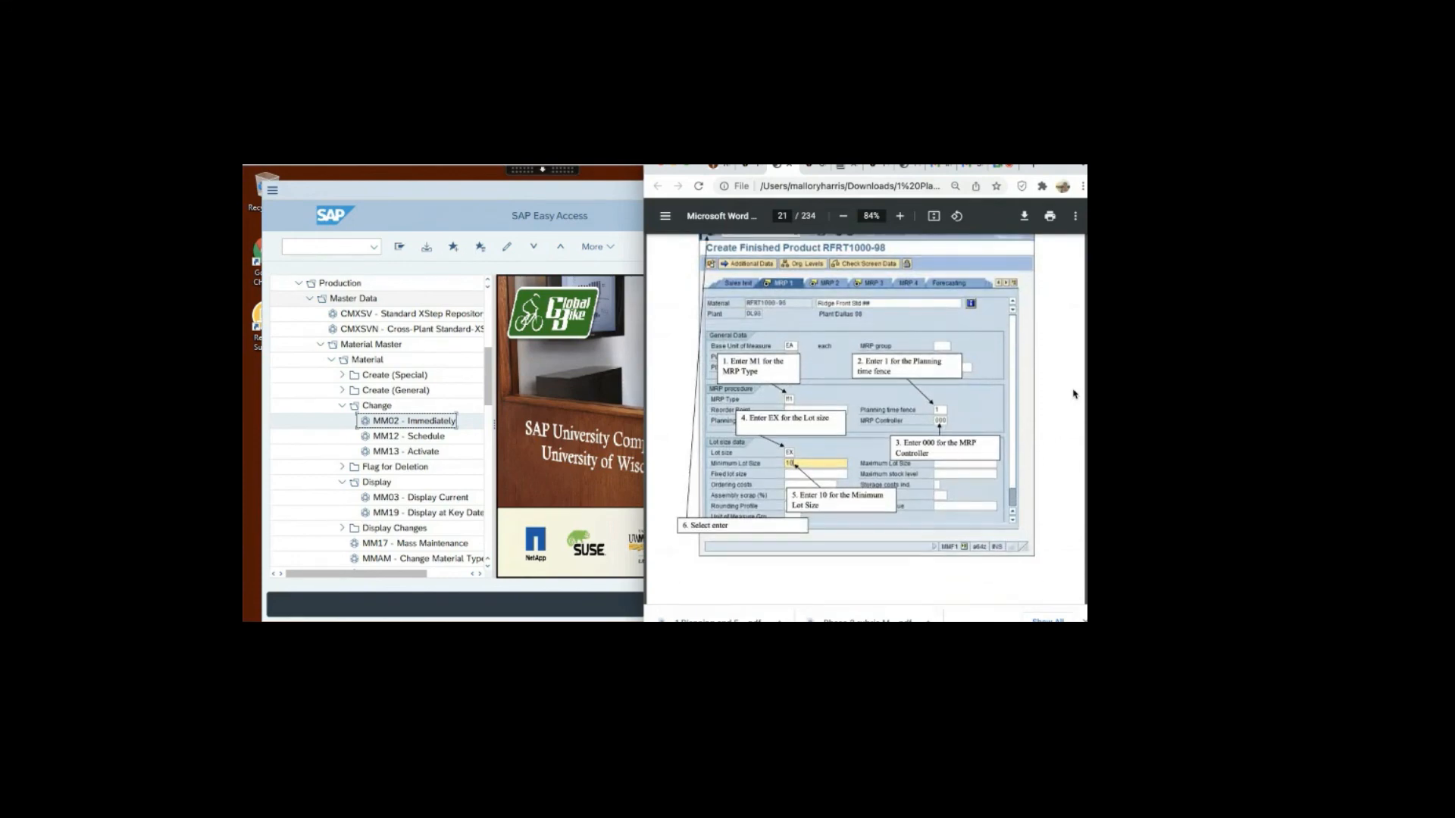
{"action": "scroll", "coordinate": [1073, 394], "scroll_direction": "down", "scroll_amount": 5}
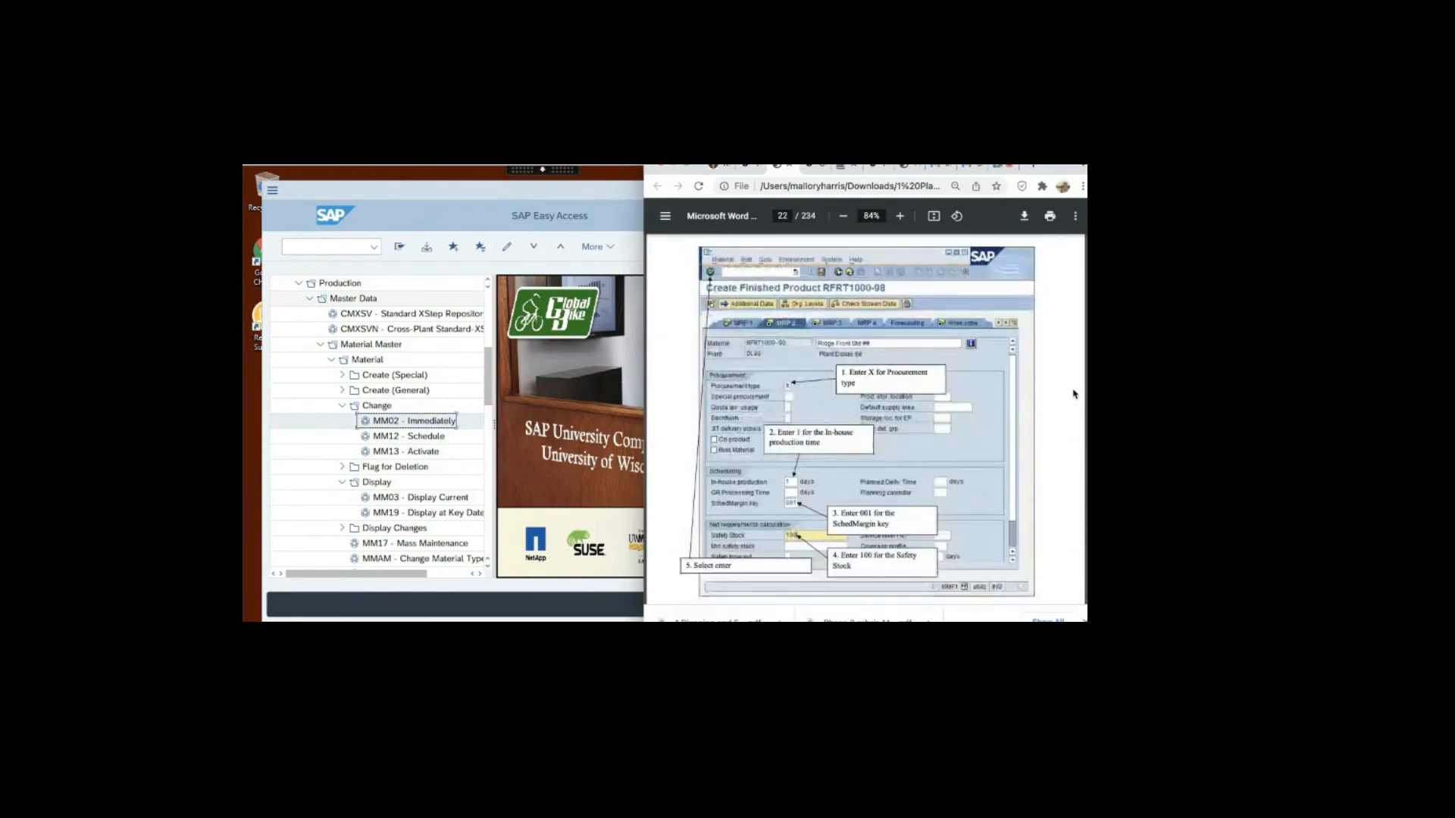
{"action": "scroll", "coordinate": [1074, 394], "scroll_direction": "down", "scroll_amount": 1}
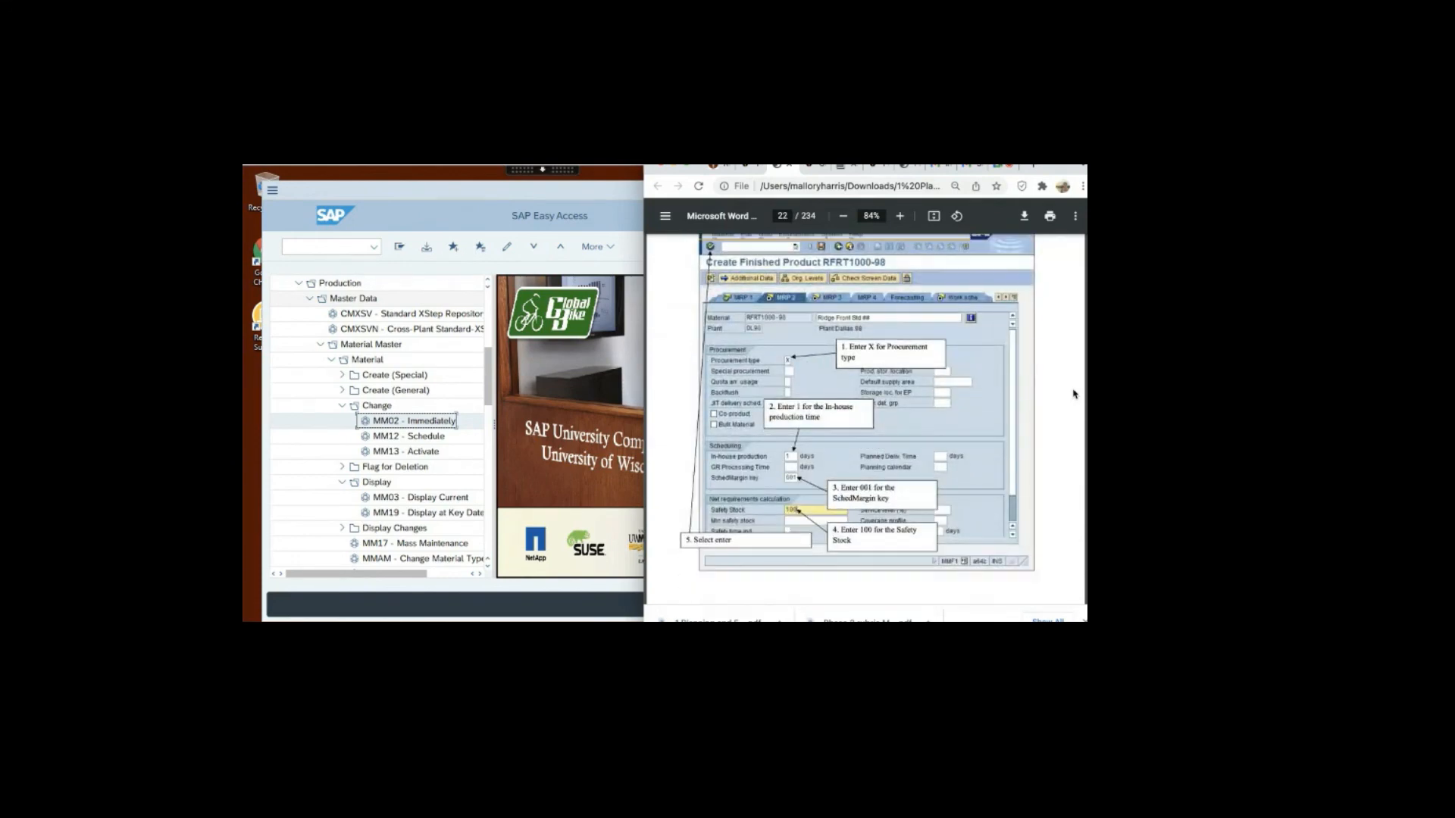